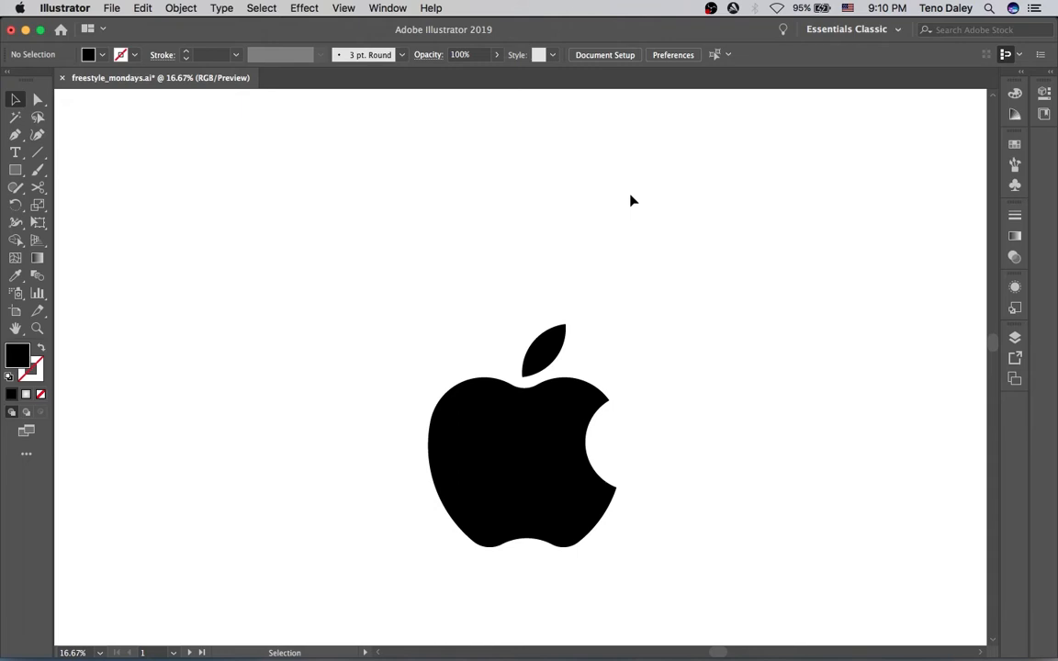
Select the apple body and fill it with a radial gradient
left_click_drag(496, 446, 514, 355)
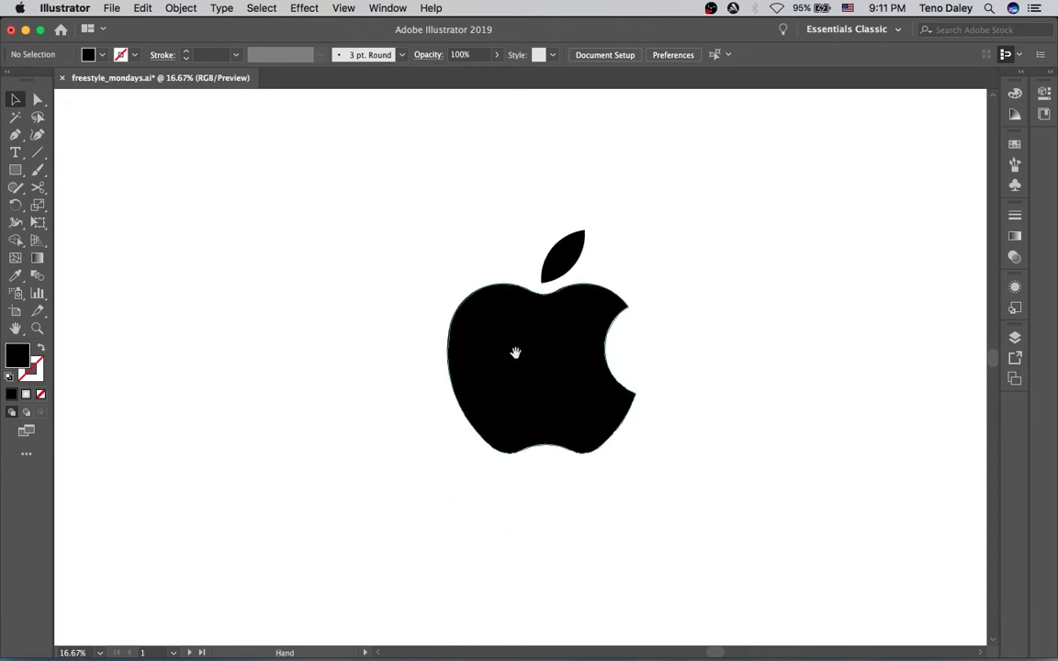
left_click(551, 360)
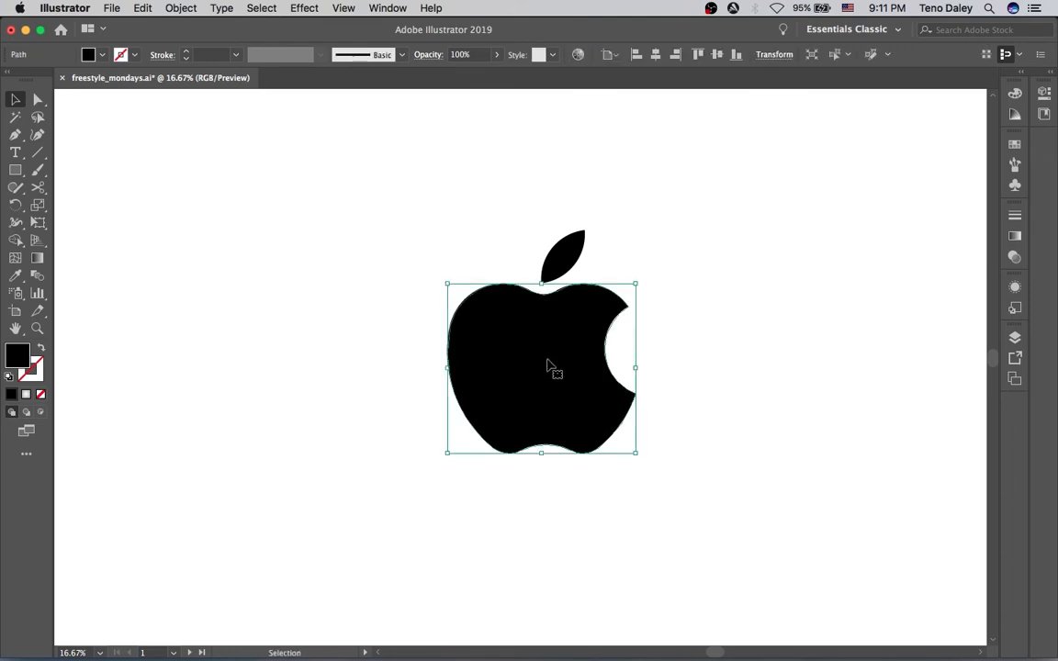
left_click(1014, 236)
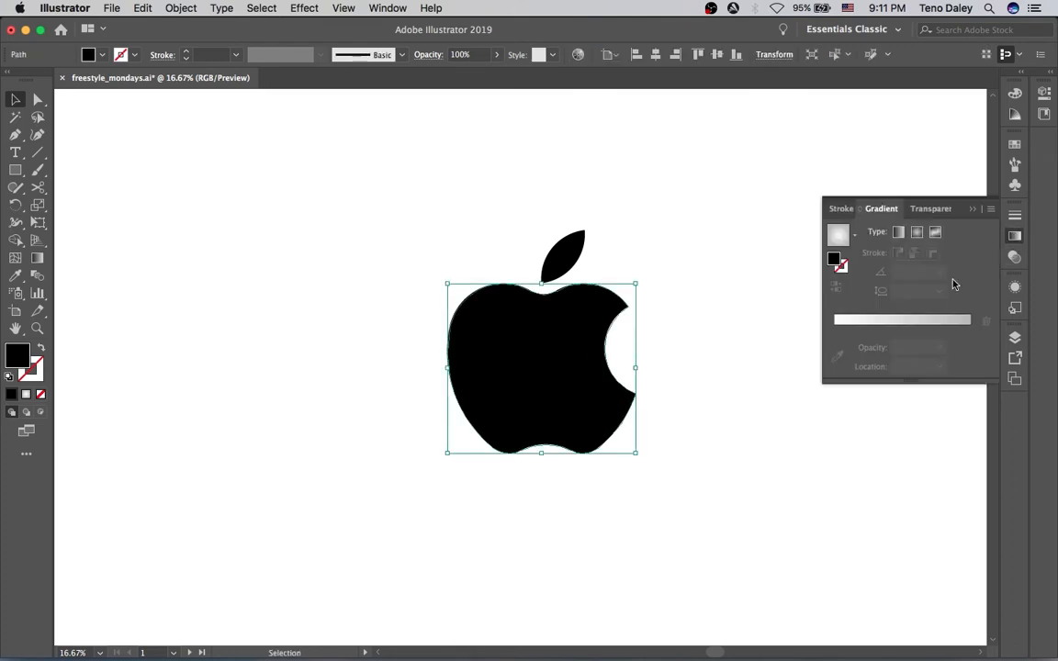
left_click(916, 233)
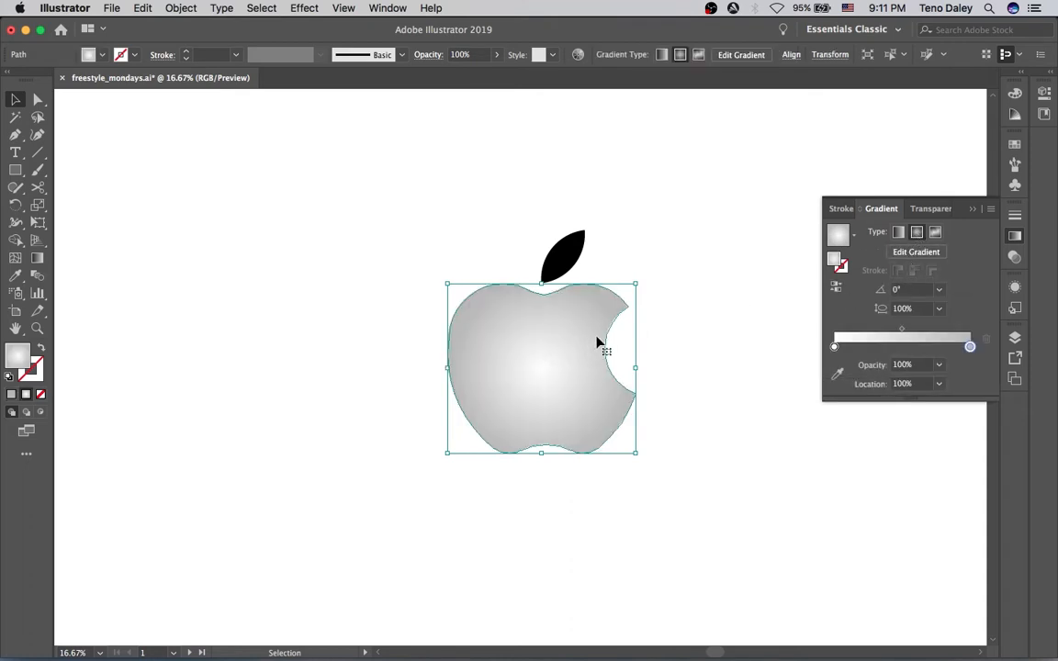
left_click(928, 348)
left_click_drag(978, 378, 977, 390)
left_click_drag(929, 347, 1010, 353)
Move the apple's radial gradient centre to the right and widen its radius with the Gradient tool
key("g")
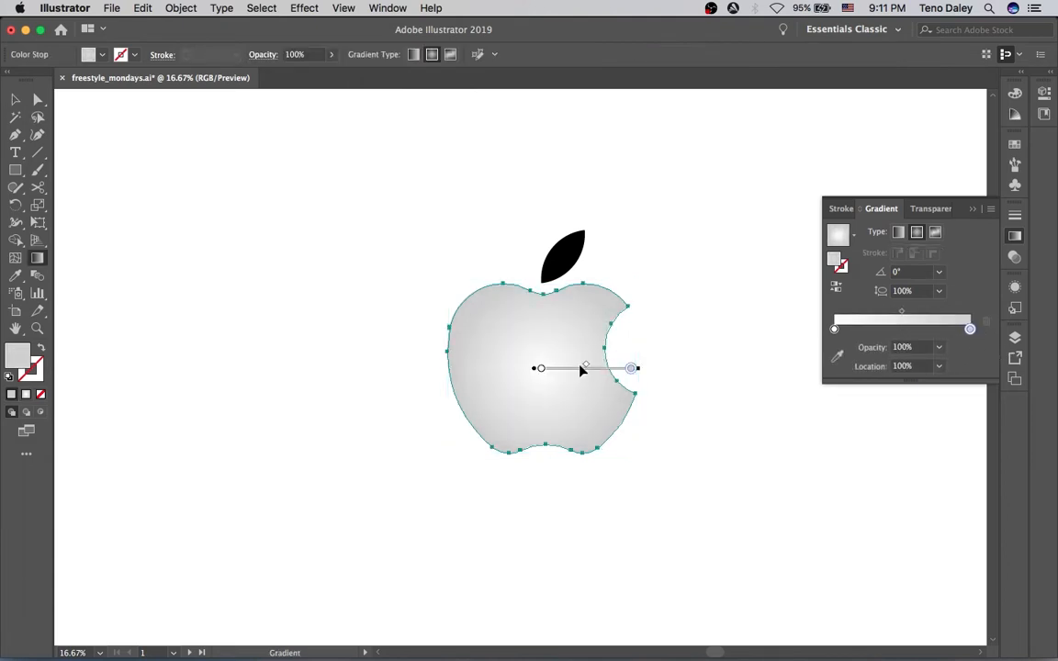
mouse_move(571, 368)
left_mouse_down()
mouse_move(606, 379)
mouse_move(604, 366)
left_mouse_up()
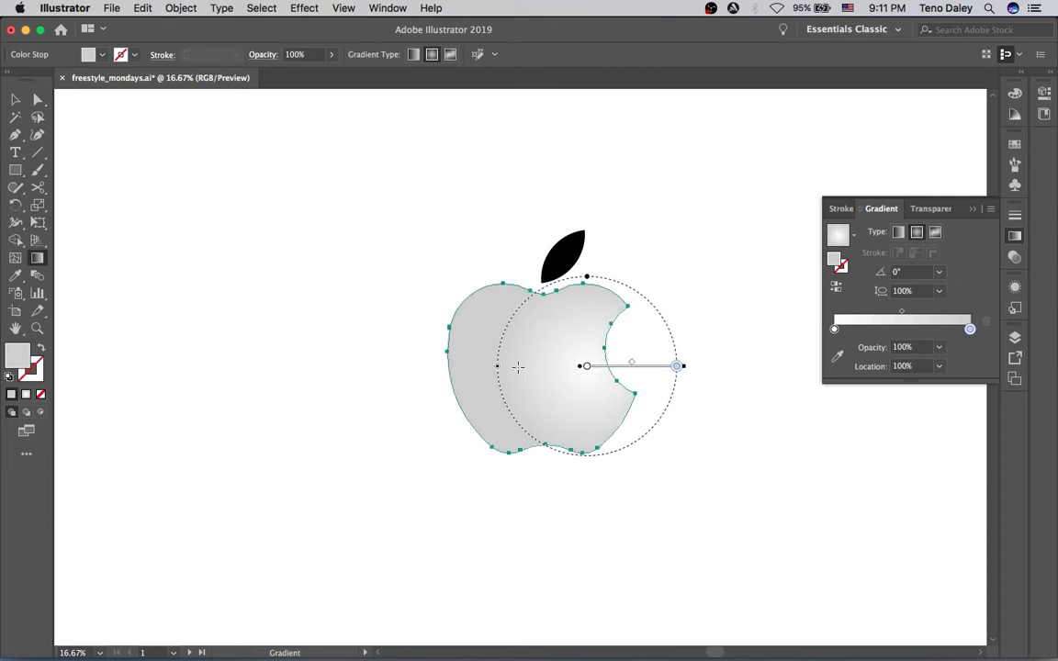
mouse_move(684, 366)
left_mouse_down()
mouse_move(728, 376)
mouse_move(713, 376)
left_mouse_up()
key("v")
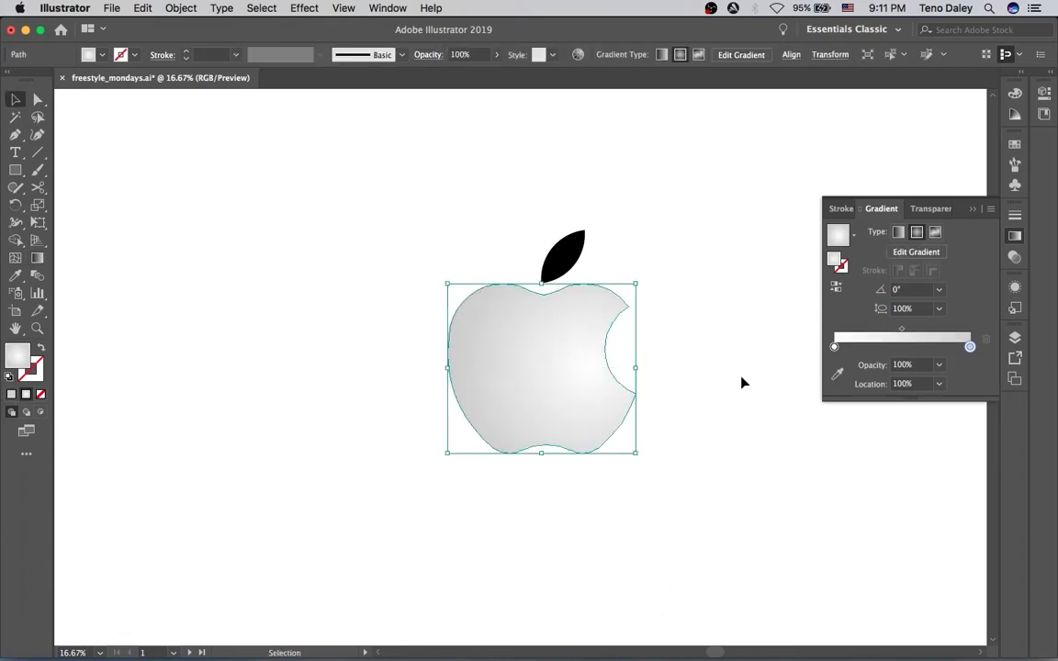
Draw a large circle overlapping the apple's upper left with the Ellipse tool
left_click(652, 383)
left_click(527, 387)
key("l")
left_click_drag(469, 311, 523, 393)
left_click_drag(491, 321, 476, 328)
key("super+z")
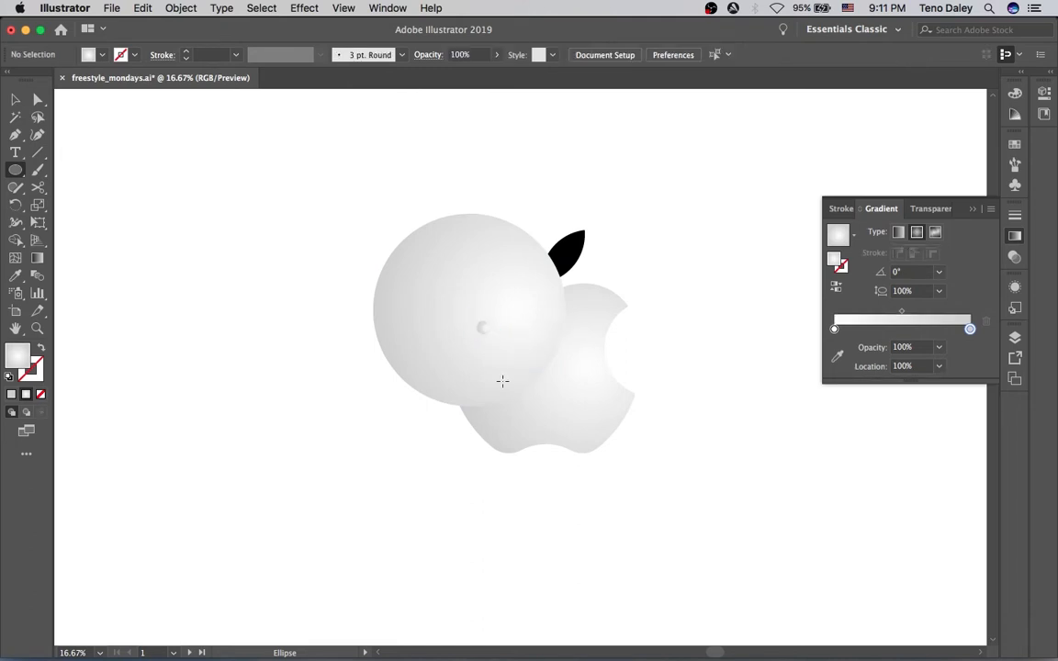
key("v")
left_click(483, 328)
key("Delete")
Fill the circle with the White, Black gradient preset
left_click(497, 373)
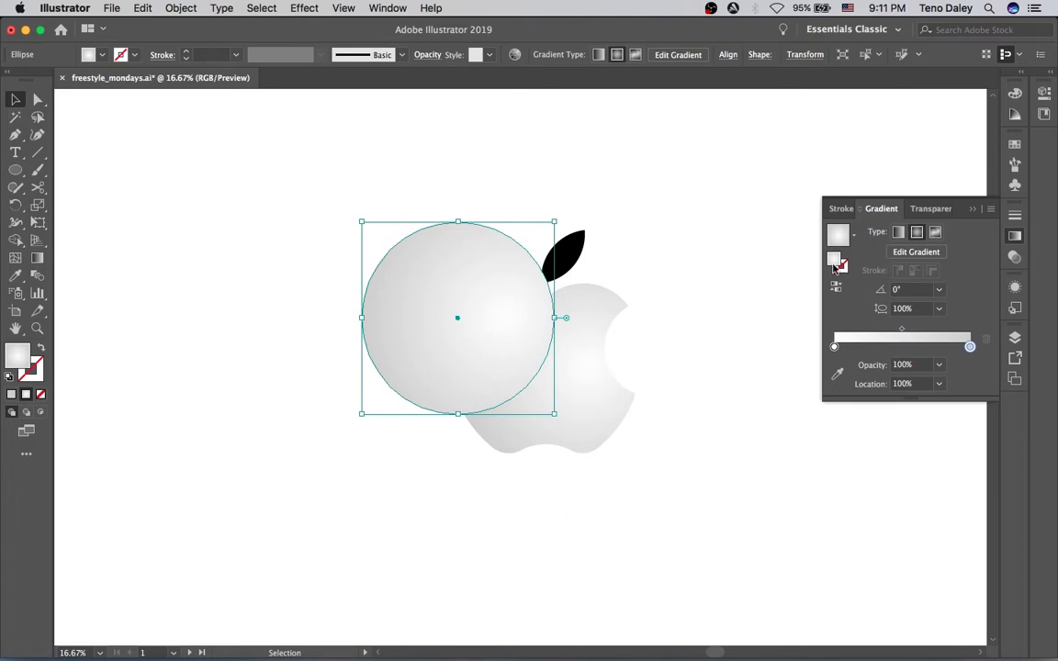
left_click(847, 236)
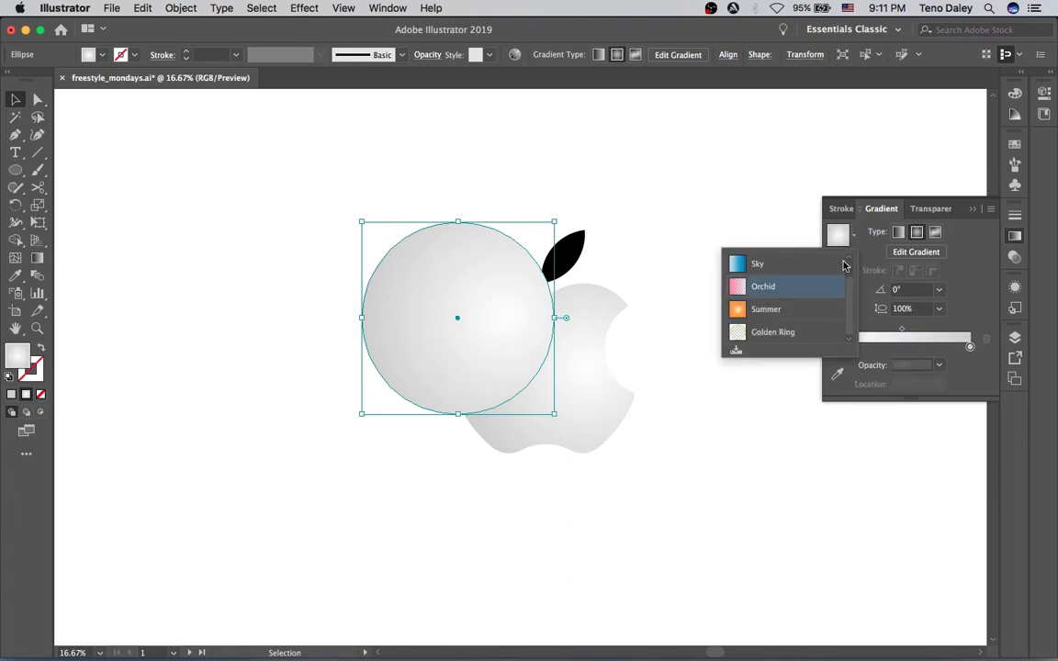
left_click(762, 283)
left_click(848, 241)
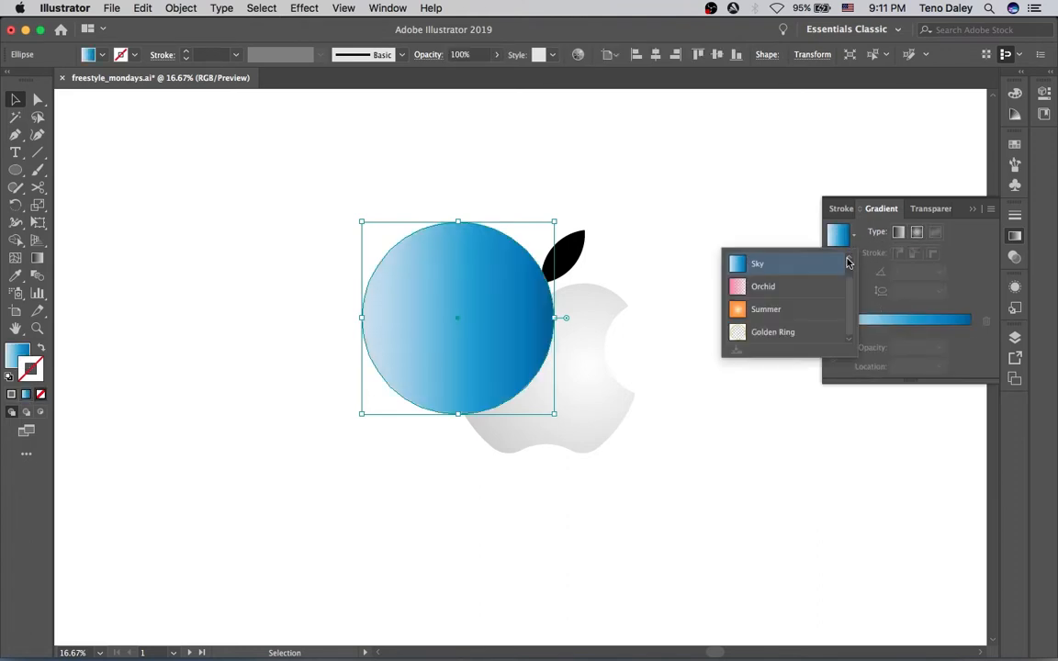
left_click(795, 264)
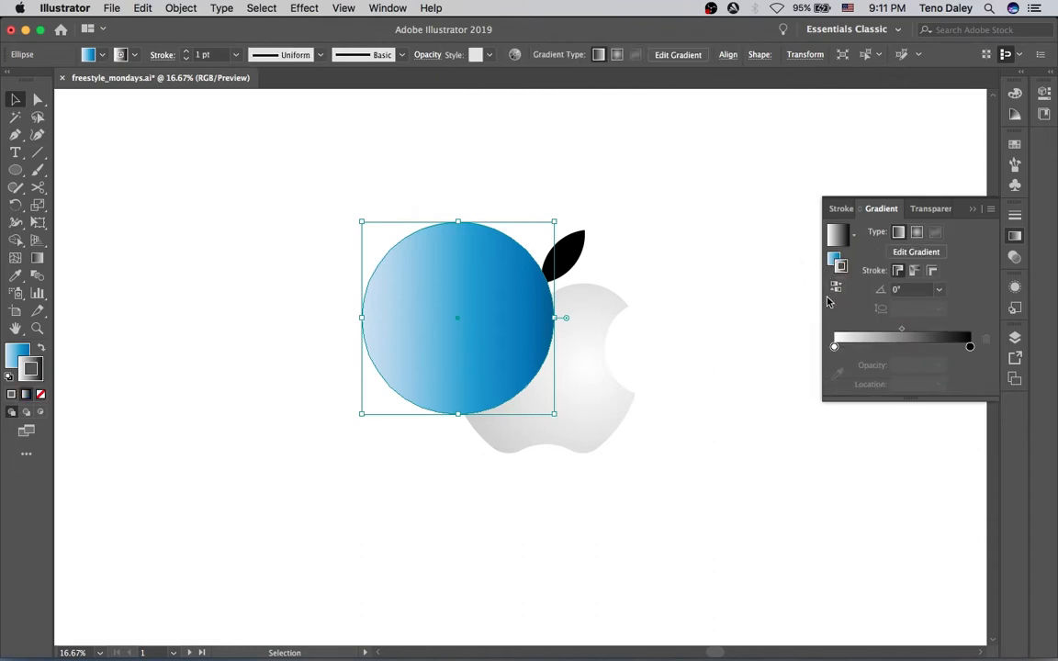
key("super+z")
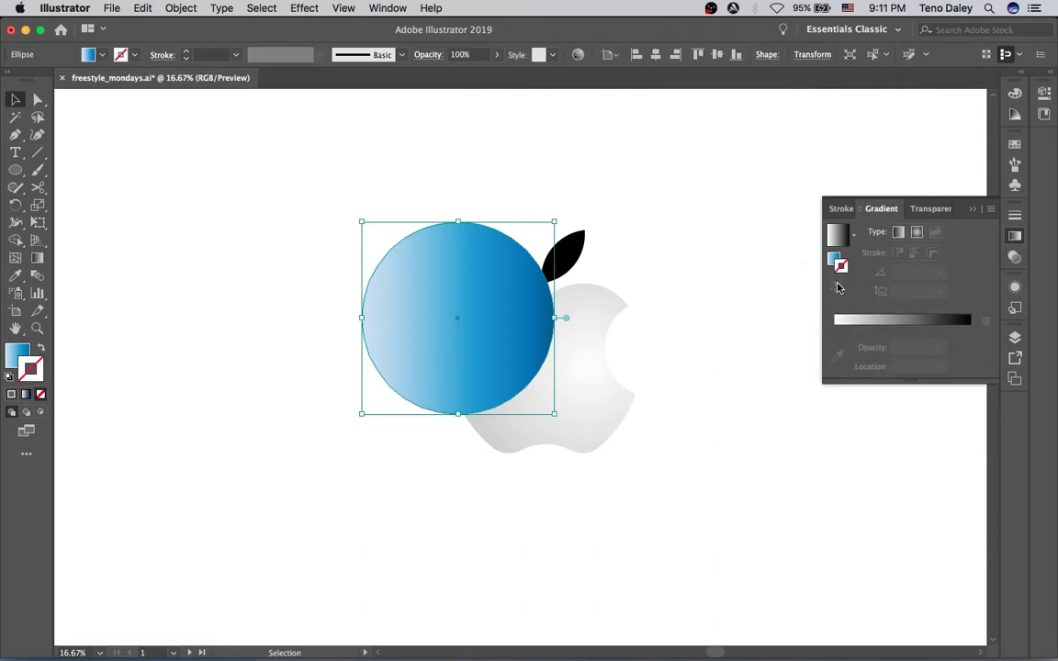
left_click(833, 259)
left_click(851, 235)
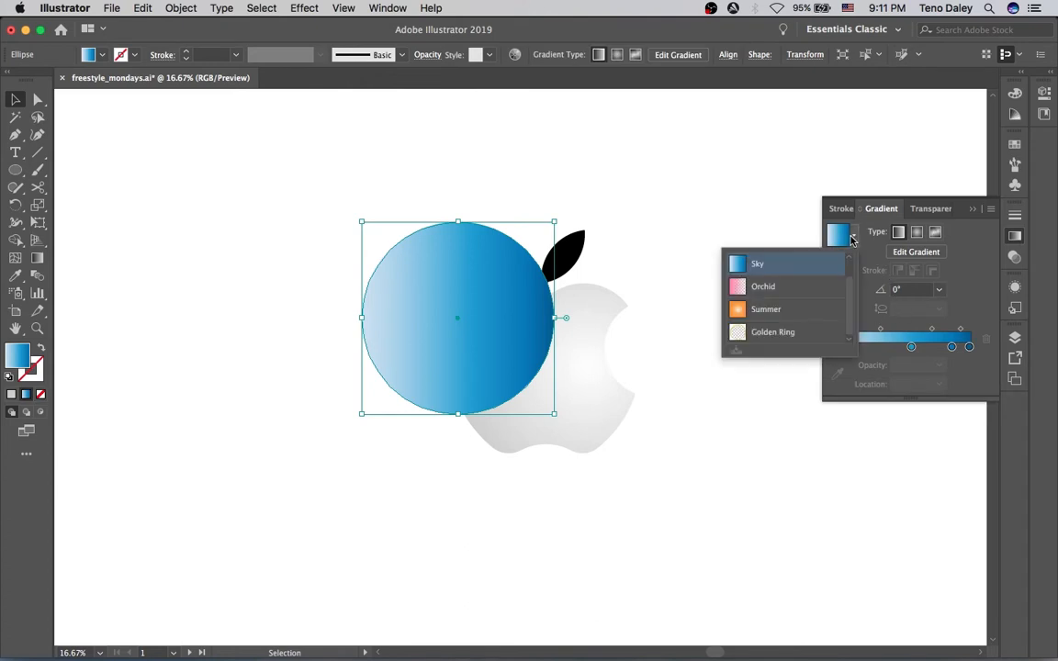
scroll(762, 275, "up", 1)
left_click(771, 262)
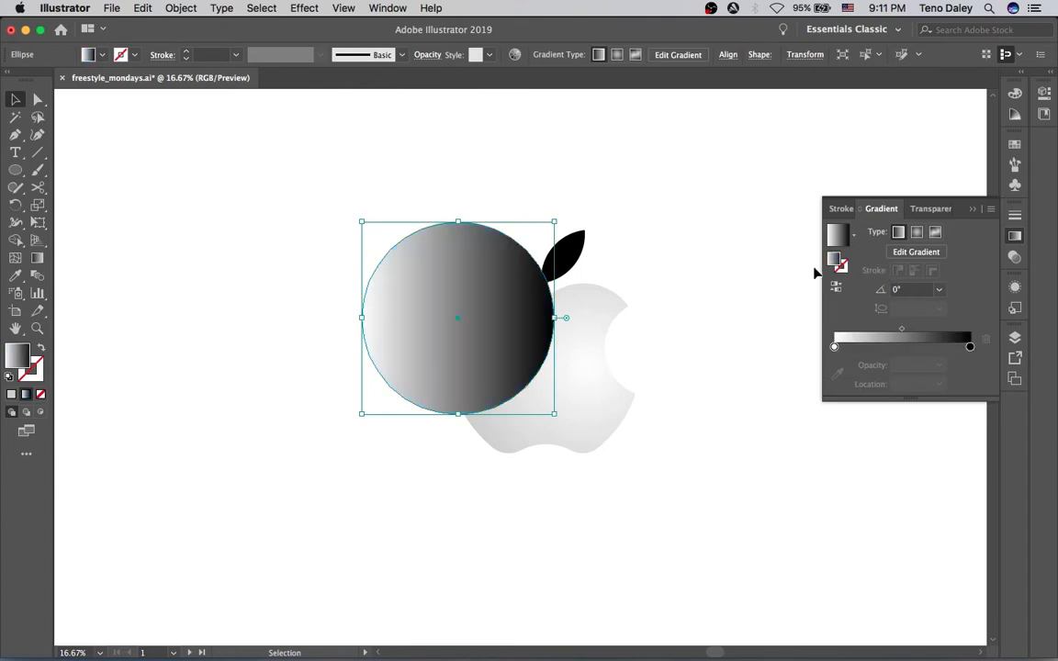
Replace the black end of the circle's gradient with a grey stop, removing the extra stops
left_click(905, 346)
left_click(969, 346)
left_click(986, 338)
left_click_drag(907, 346, 1038, 342)
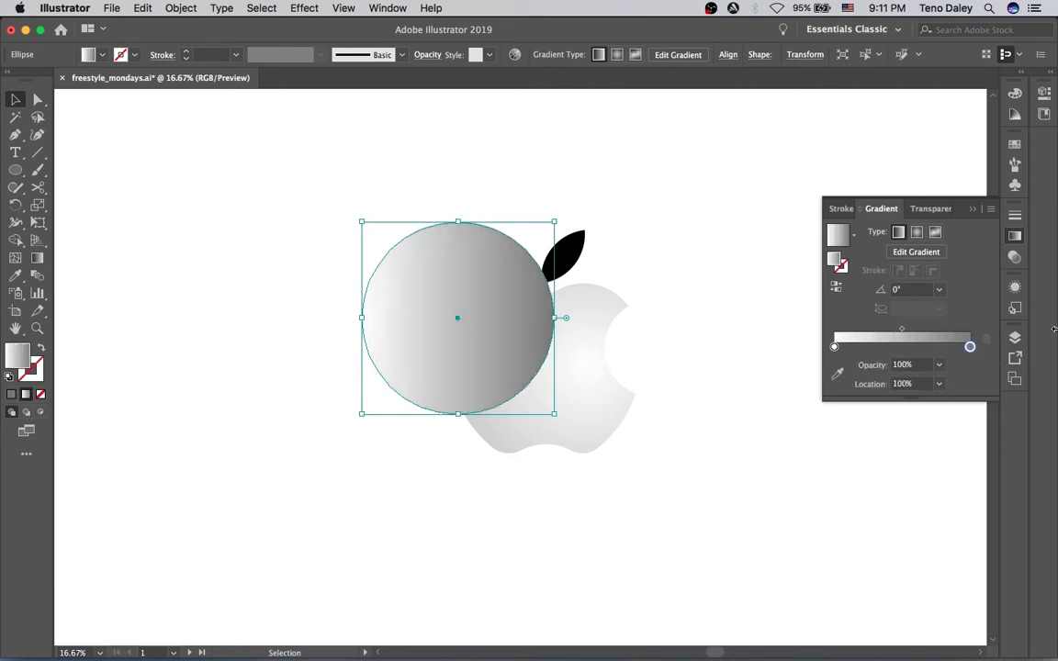
Make the circle's gradient radial and pull its outer stop slightly inward with the Gradient tool
key("g")
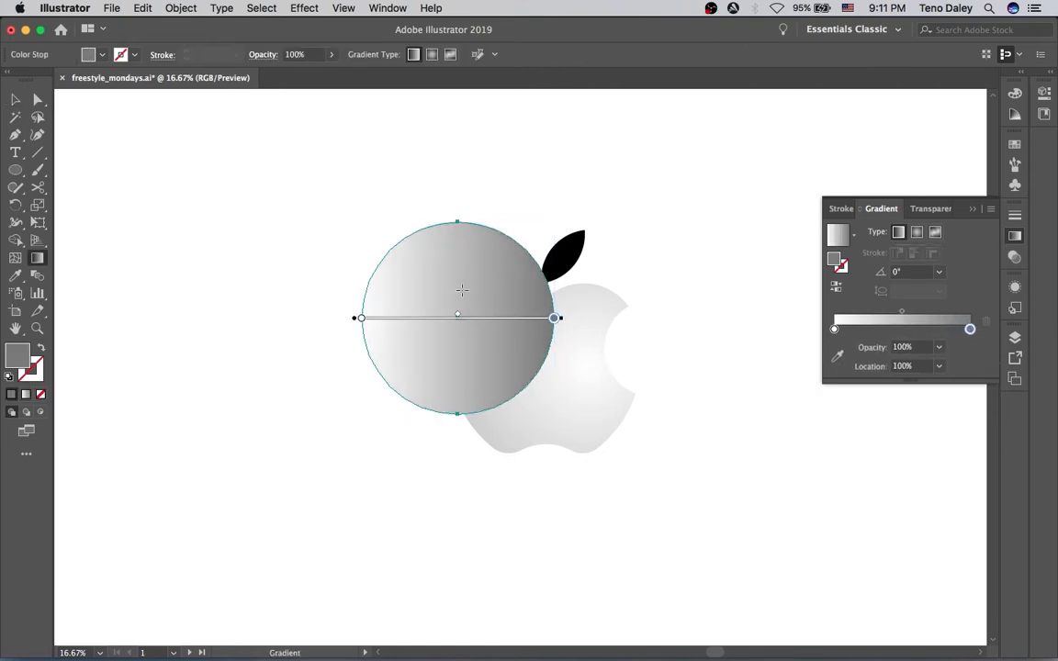
mouse_move(460, 321)
left_mouse_down()
mouse_move(533, 319)
mouse_move(464, 318)
left_mouse_up()
left_click(916, 233)
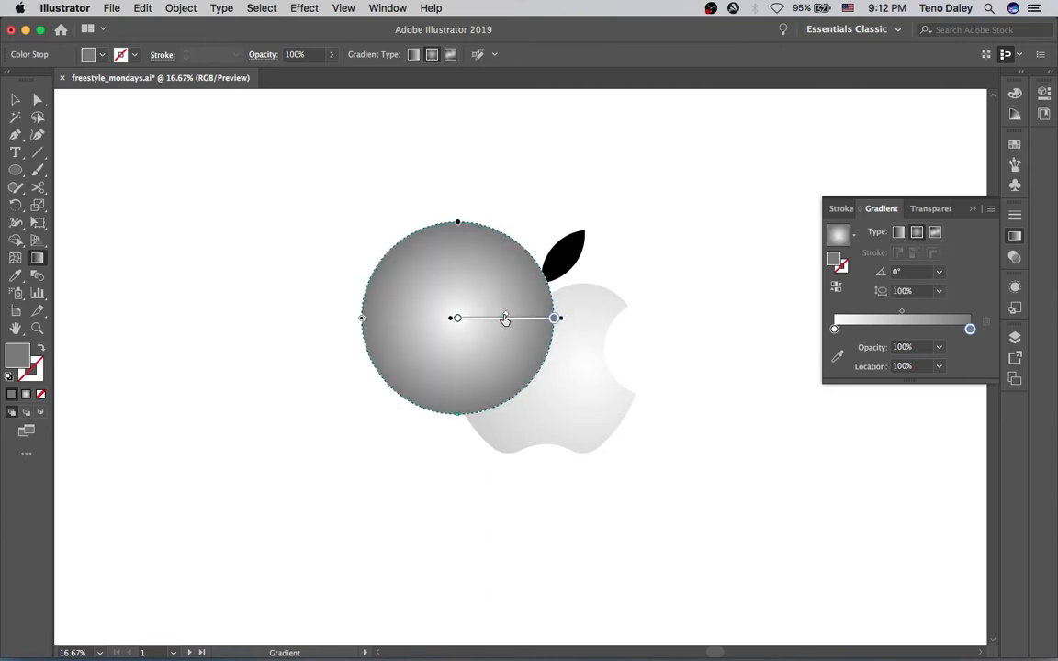
mouse_move(512, 318)
left_mouse_down()
mouse_move(542, 316)
mouse_move(495, 325)
mouse_move(550, 327)
mouse_move(516, 323)
left_mouse_up()
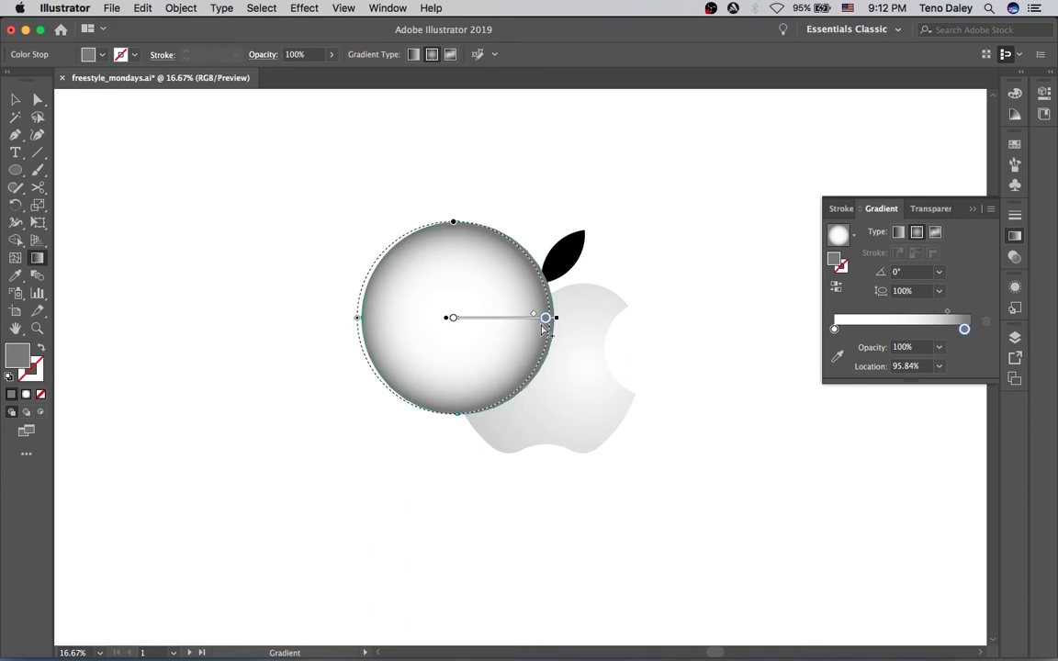
key("v")
Try Multiply, Overlay and Soft Light blending on the circle, settling on Hard Light
left_click(929, 210)
left_click(882, 231)
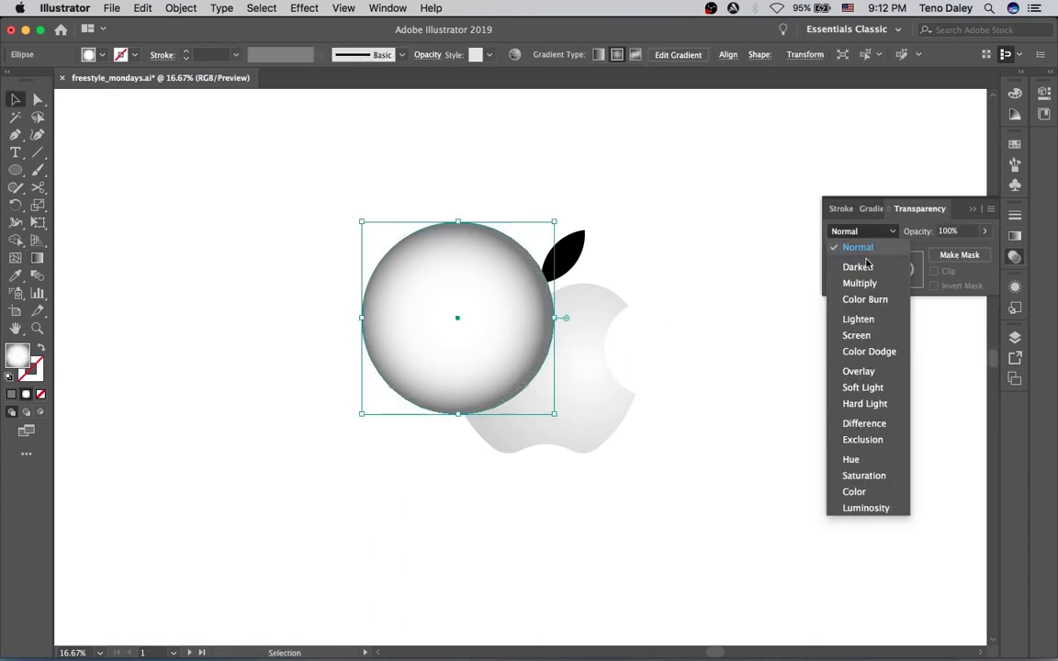
left_click(863, 283)
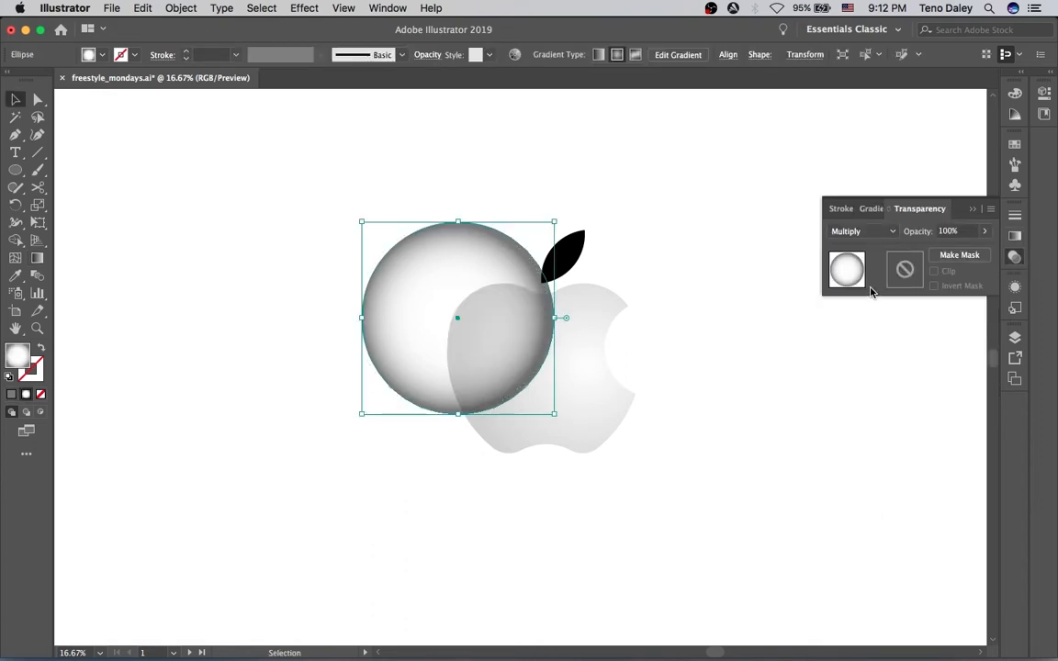
left_click(889, 231)
left_click(866, 372)
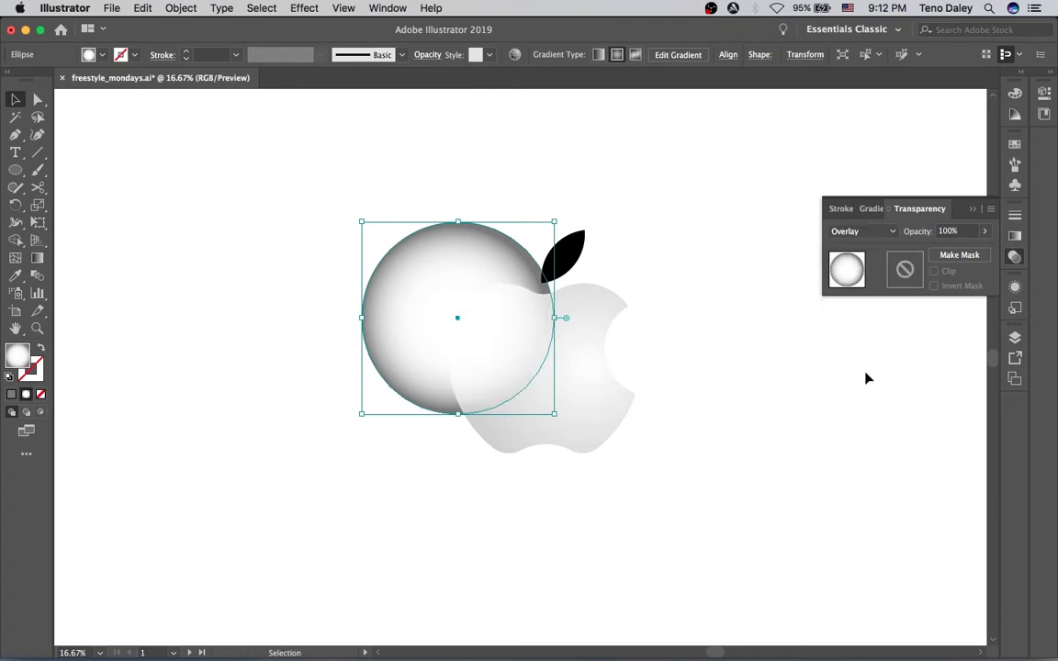
left_click(877, 232)
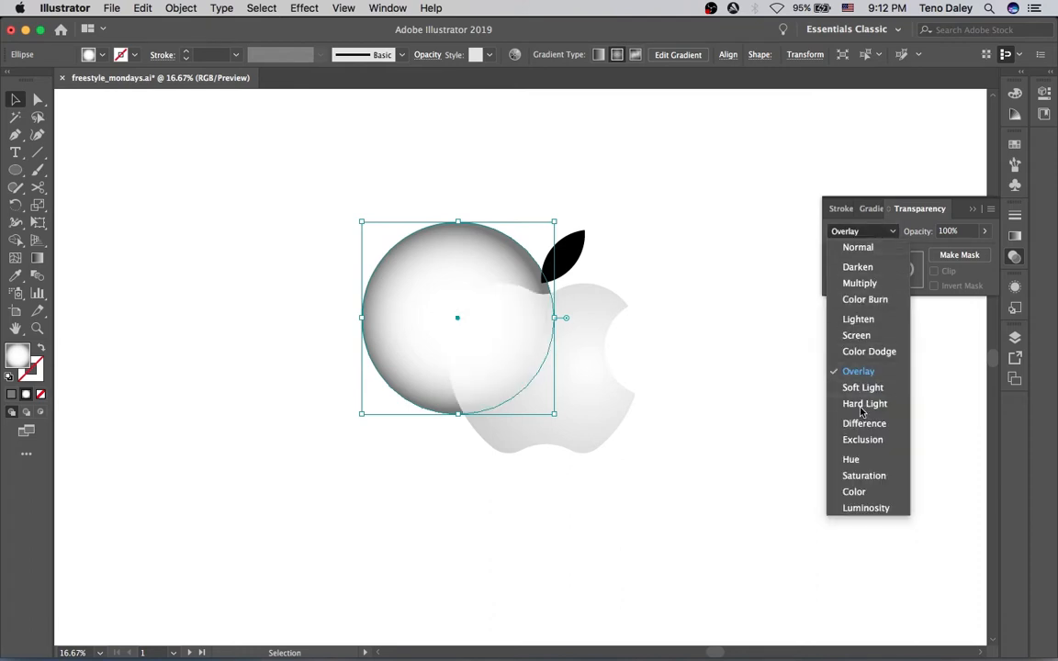
left_click(872, 396)
left_click(878, 232)
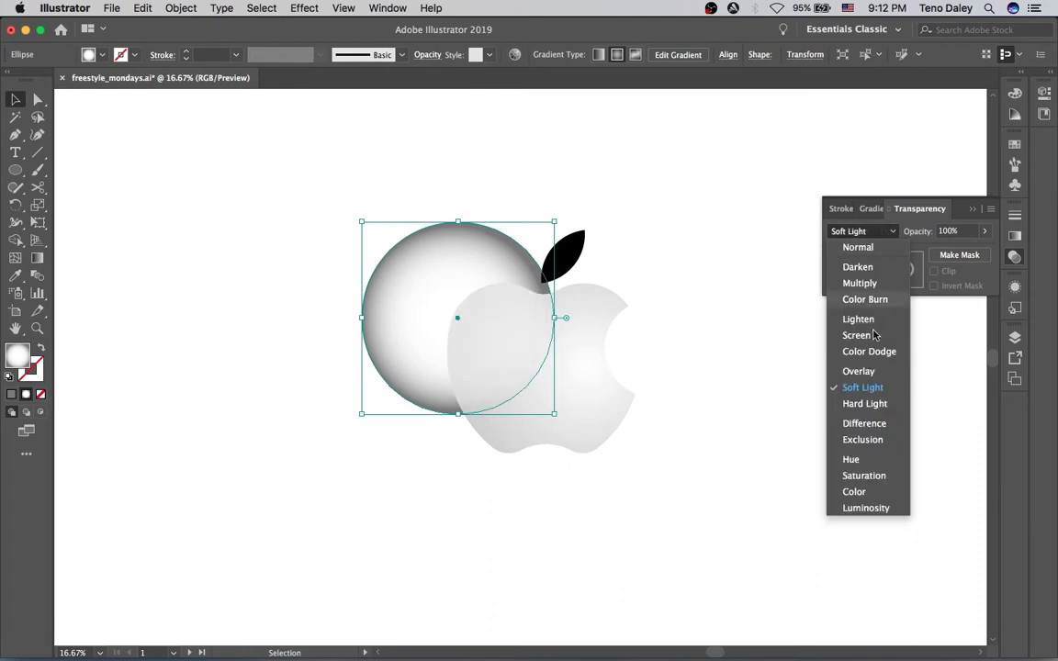
left_click(865, 405)
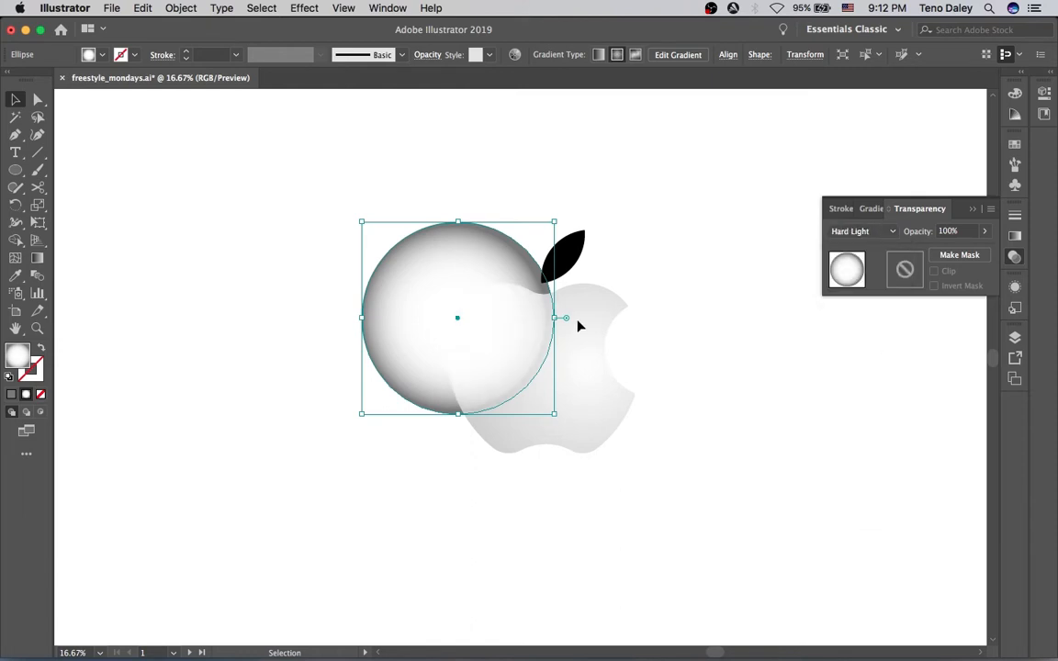
Push the circle's outer gradient stop slightly outward with the Gradient tool
key("g")
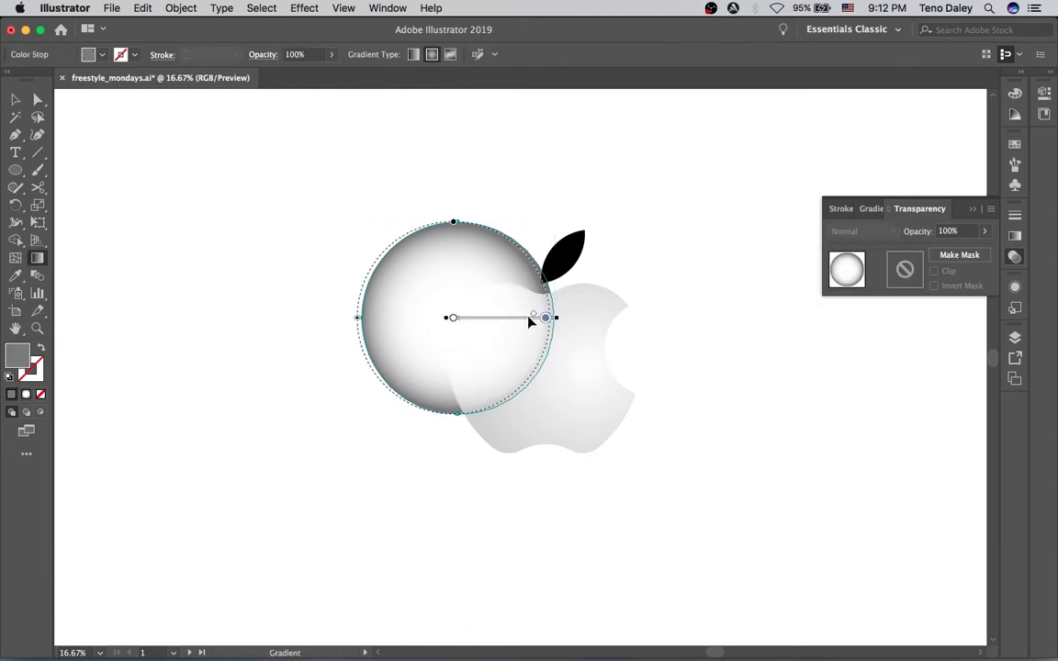
left_click_drag(544, 317, 552, 321)
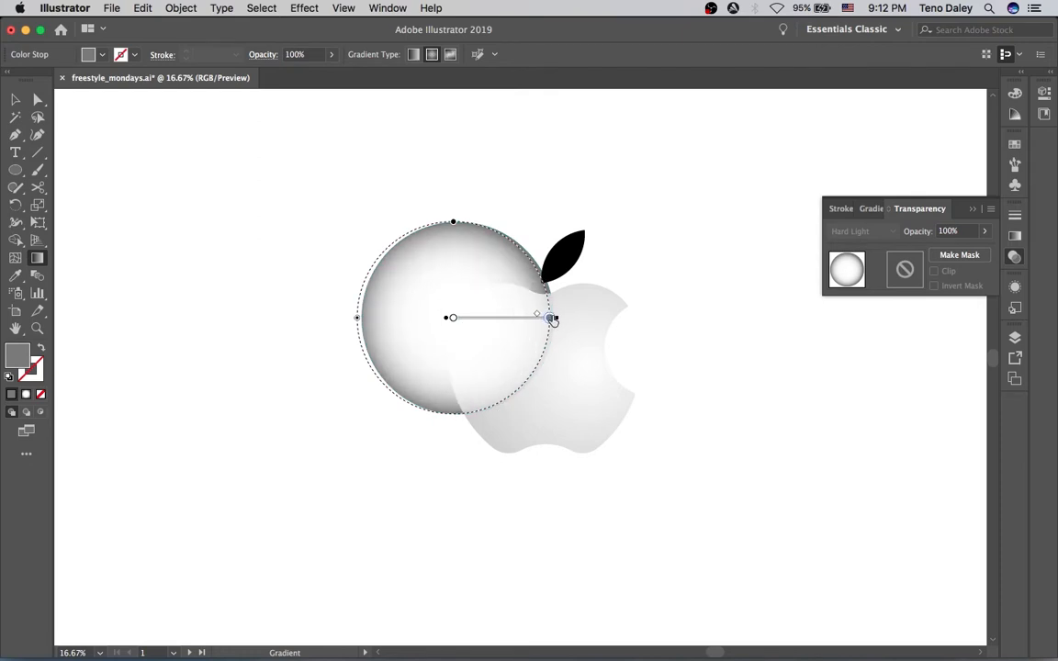
key("v")
left_click(644, 255)
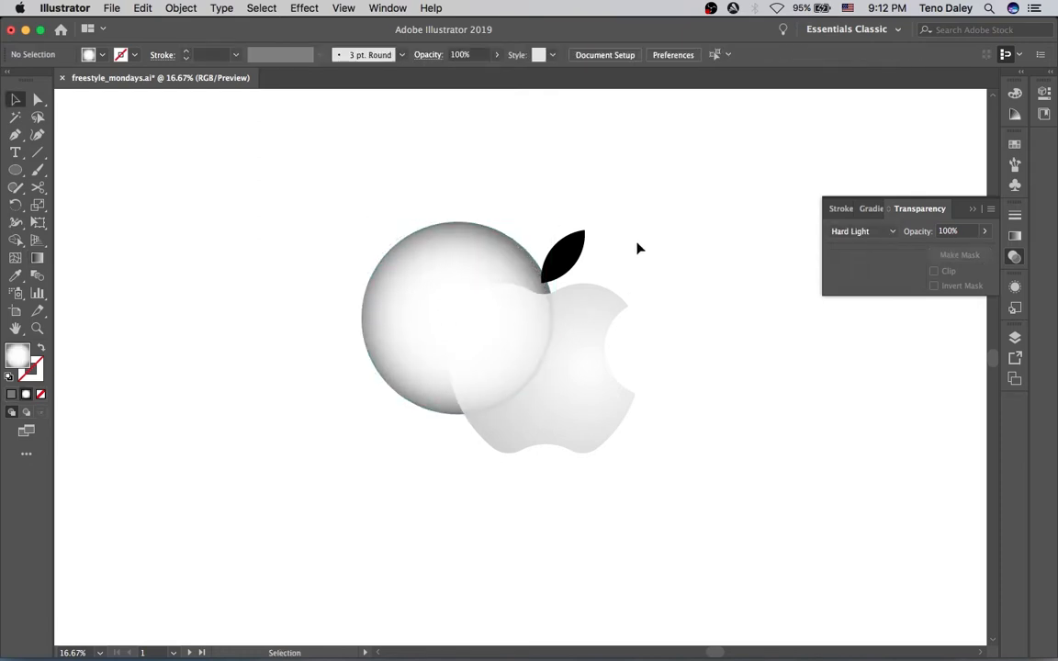
left_click(473, 233)
left_click(698, 392)
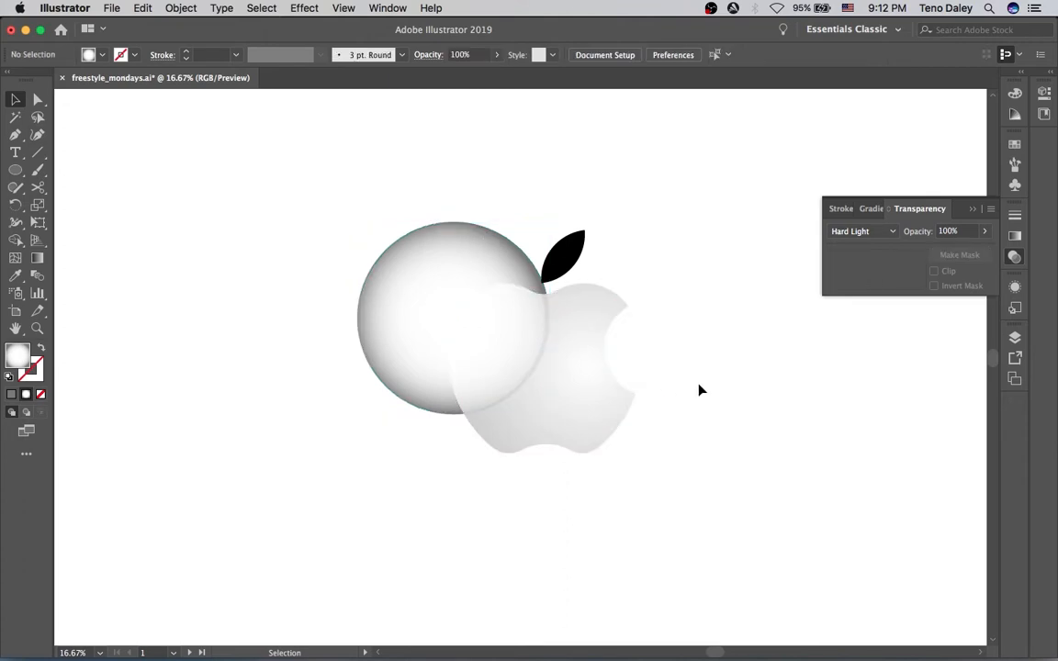
Move the circle's middle gradient stop to a location of 3.52%
left_click(478, 286)
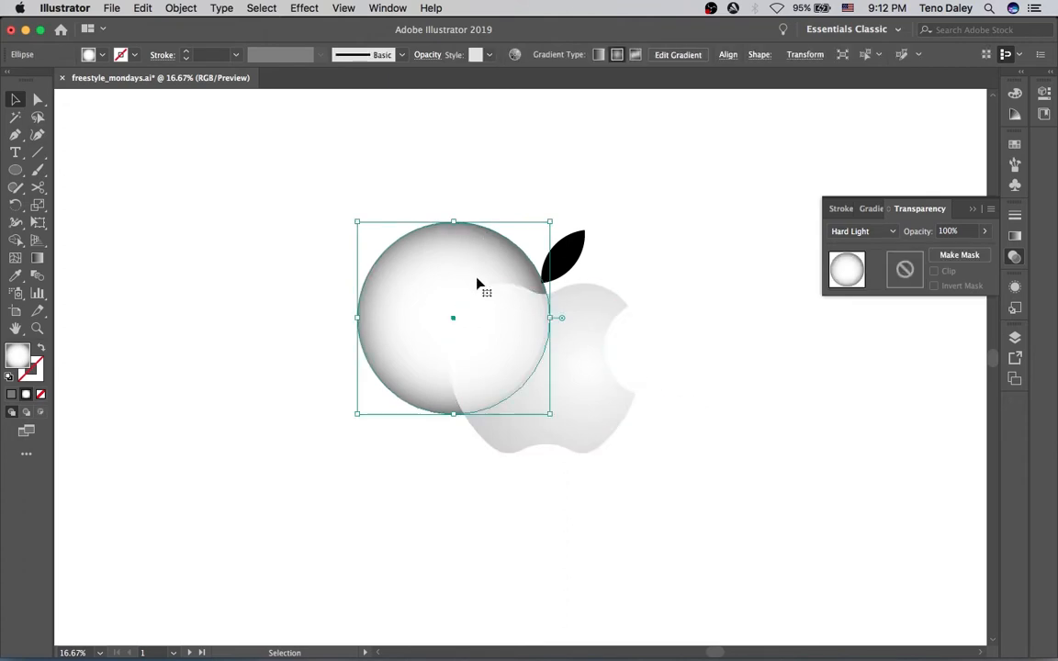
left_click(1015, 237)
left_click(935, 346)
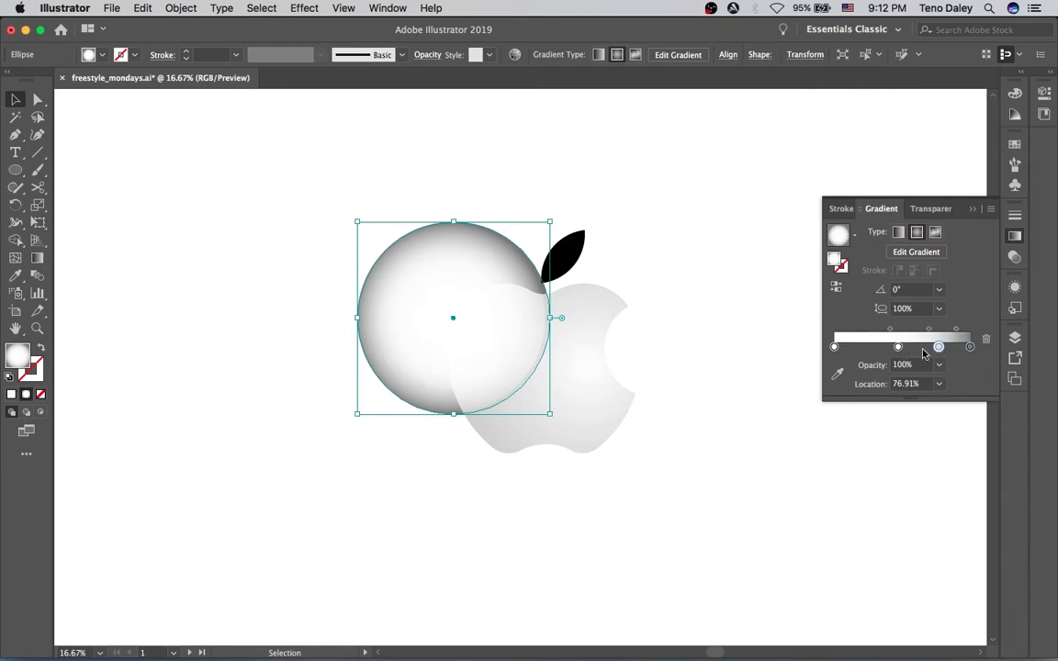
left_click_drag(938, 346, 838, 347)
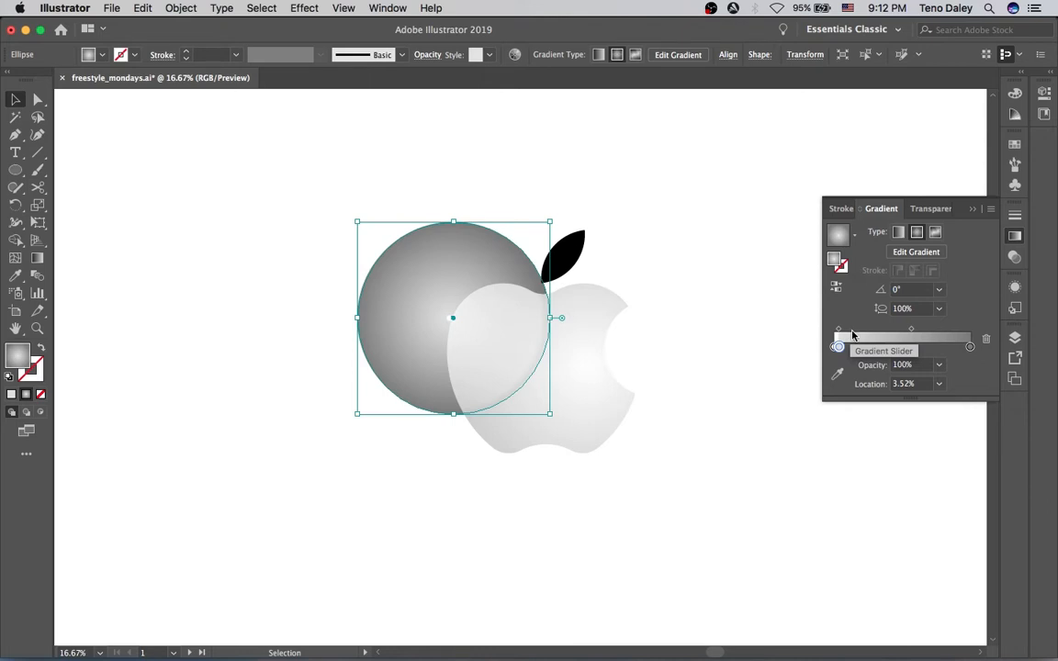
left_click(787, 225)
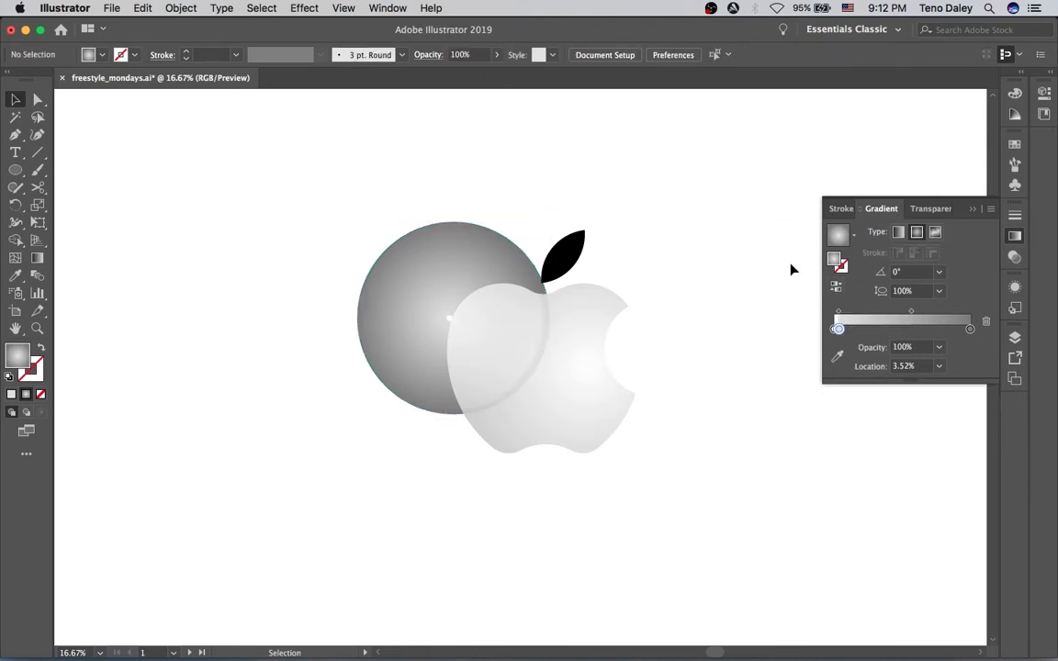
Bring the apple body in front of the circle
left_click(589, 440)
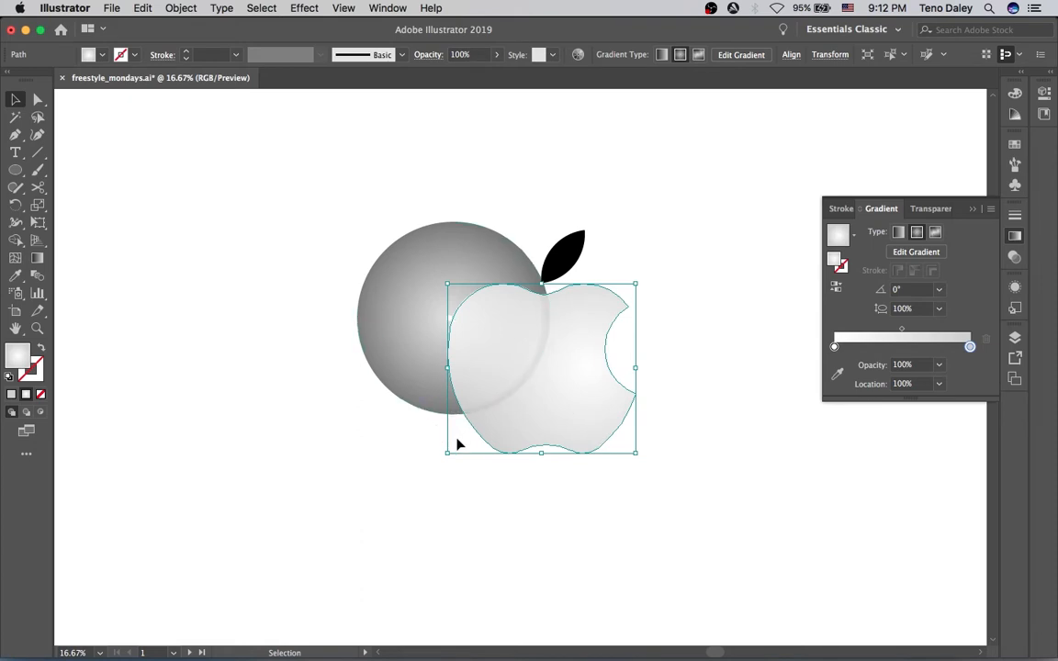
key("super")
key("super")
key("super")
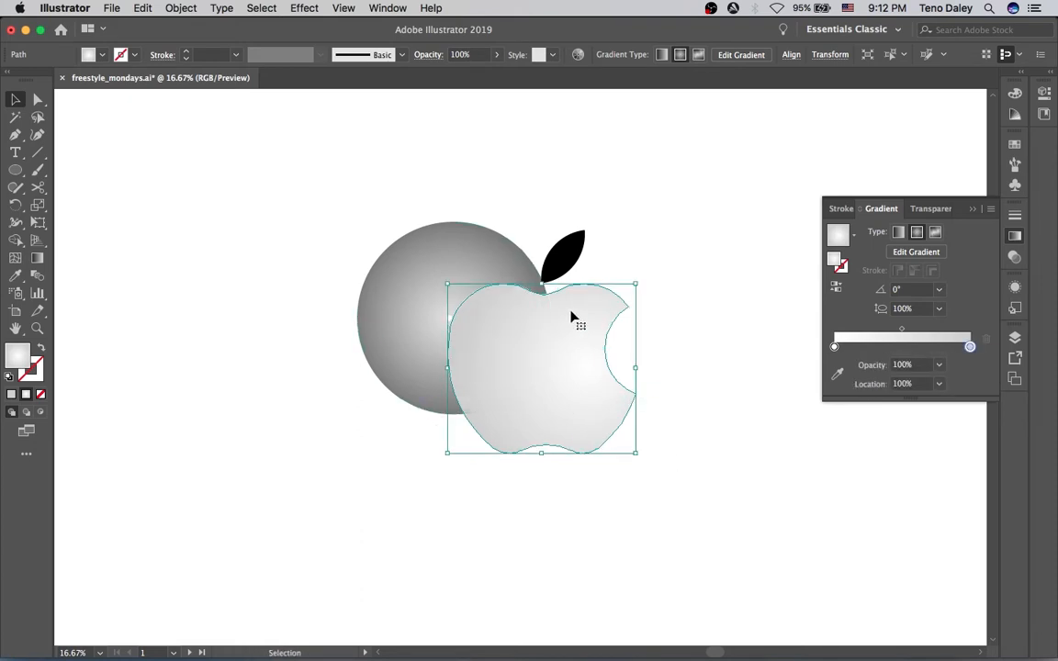
Fill the front apple shape with black, then use it as a clipping mask over the shaded circle
left_click(90, 54)
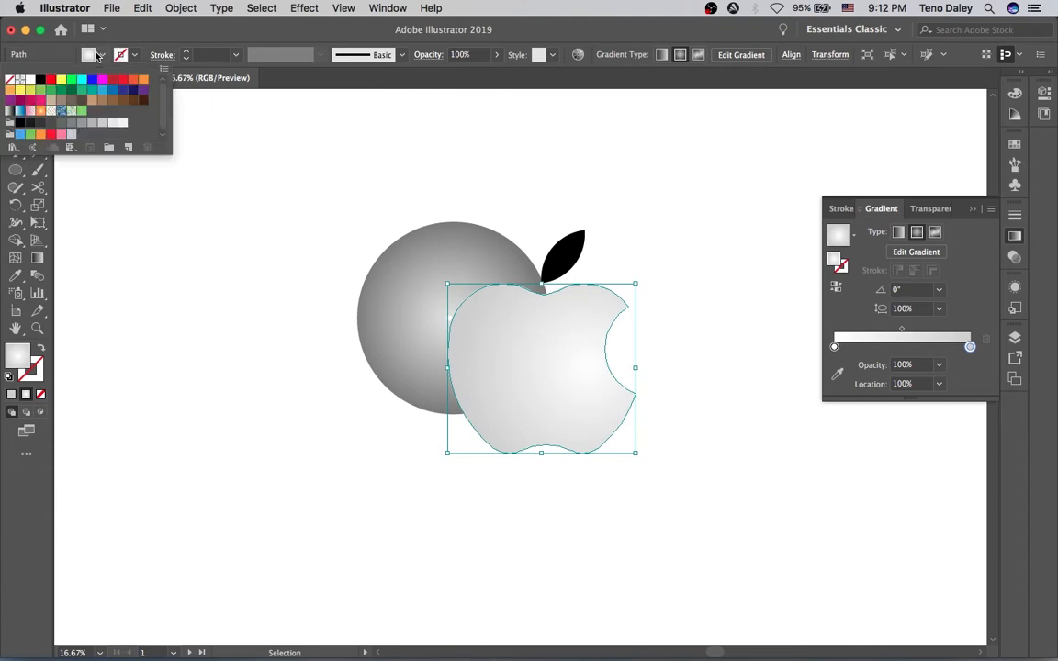
left_click(41, 81)
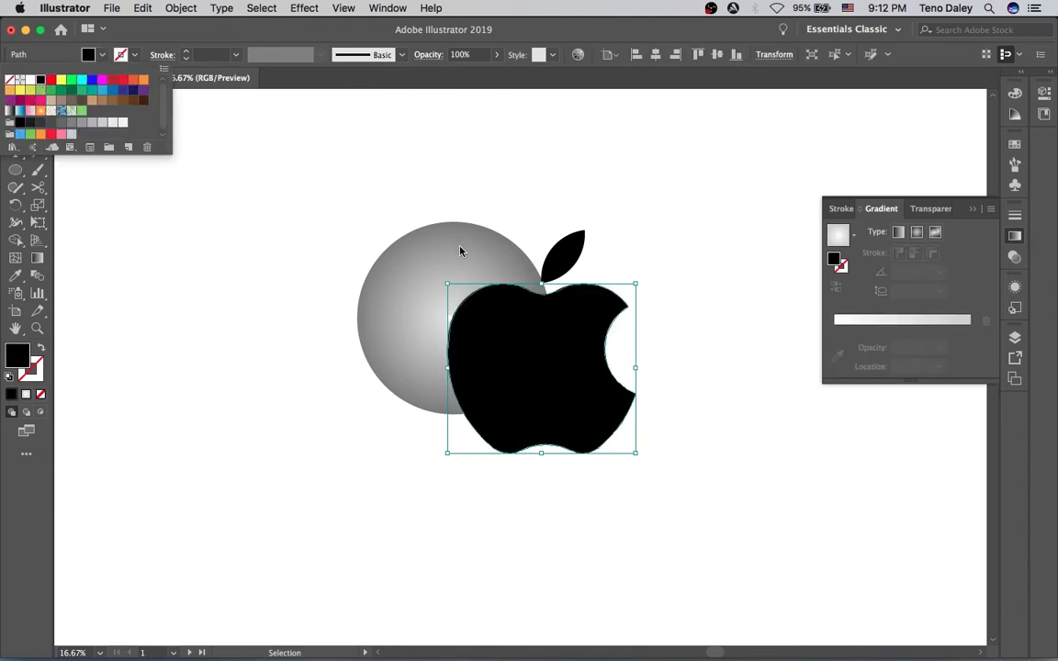
left_click(442, 227)
left_click(437, 200)
left_click(515, 371)
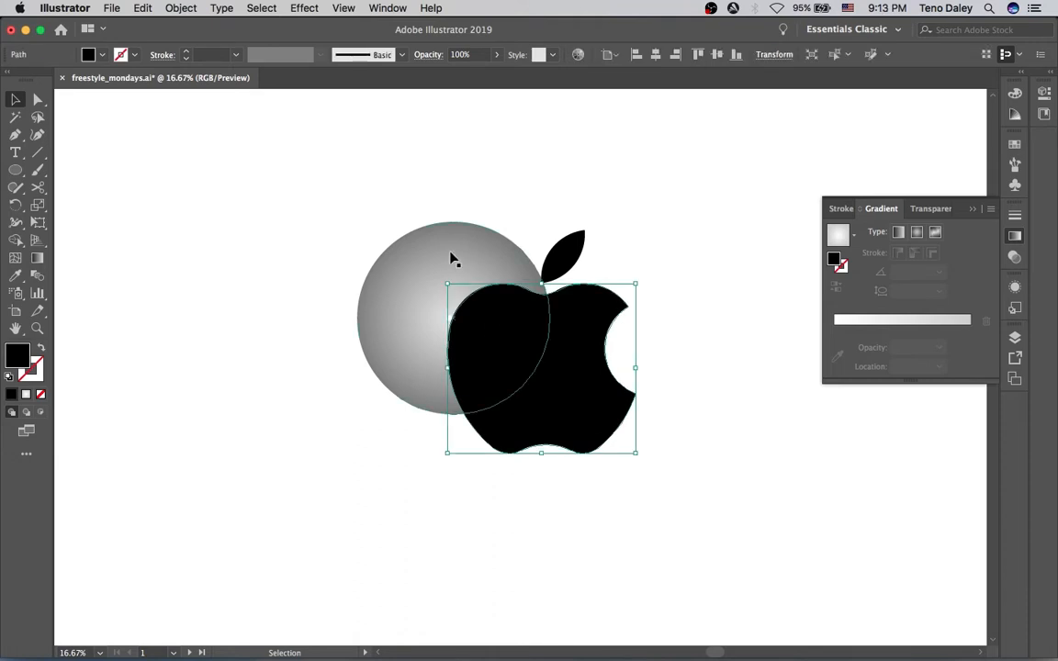
left_click(452, 260, "shift")
right_click(528, 362)
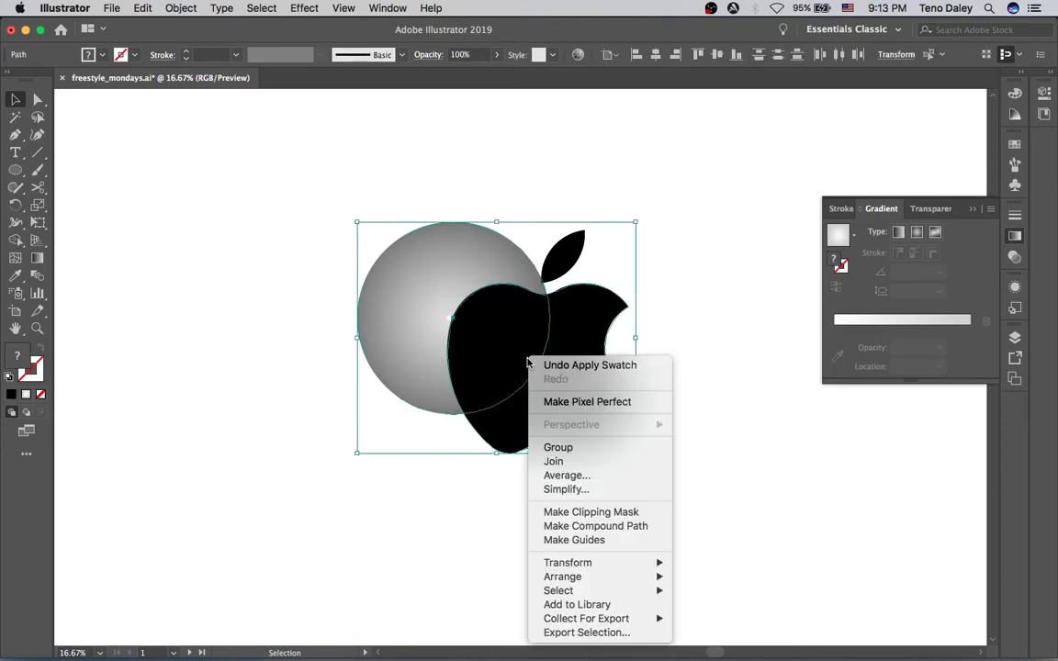
left_click(551, 511)
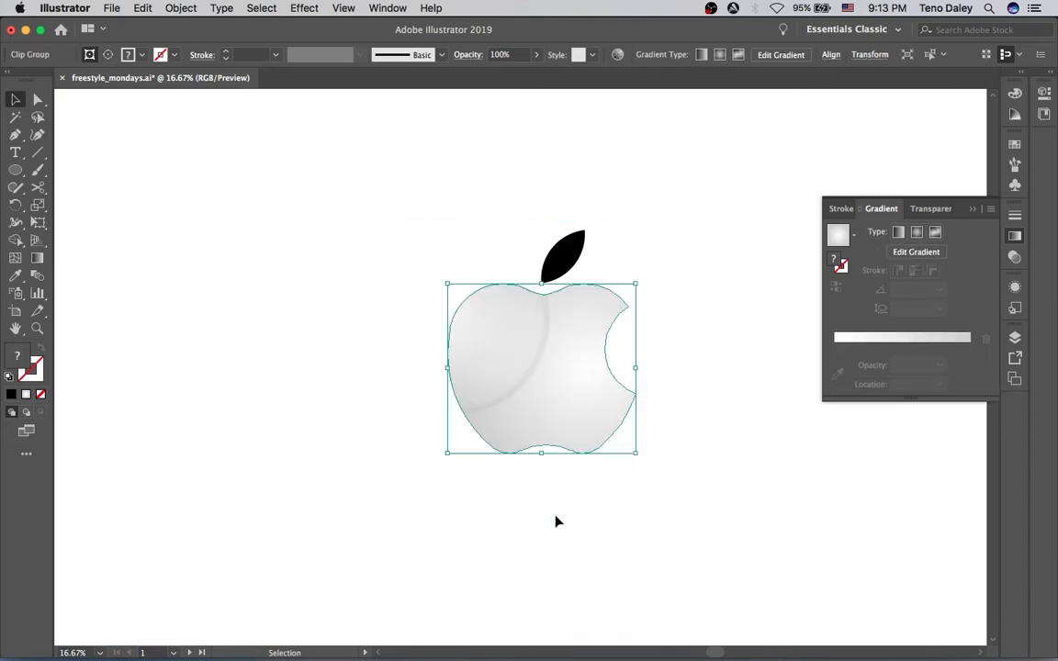
Inside the clipping group, reposition the circle slightly upward within the apple
left_click(437, 186)
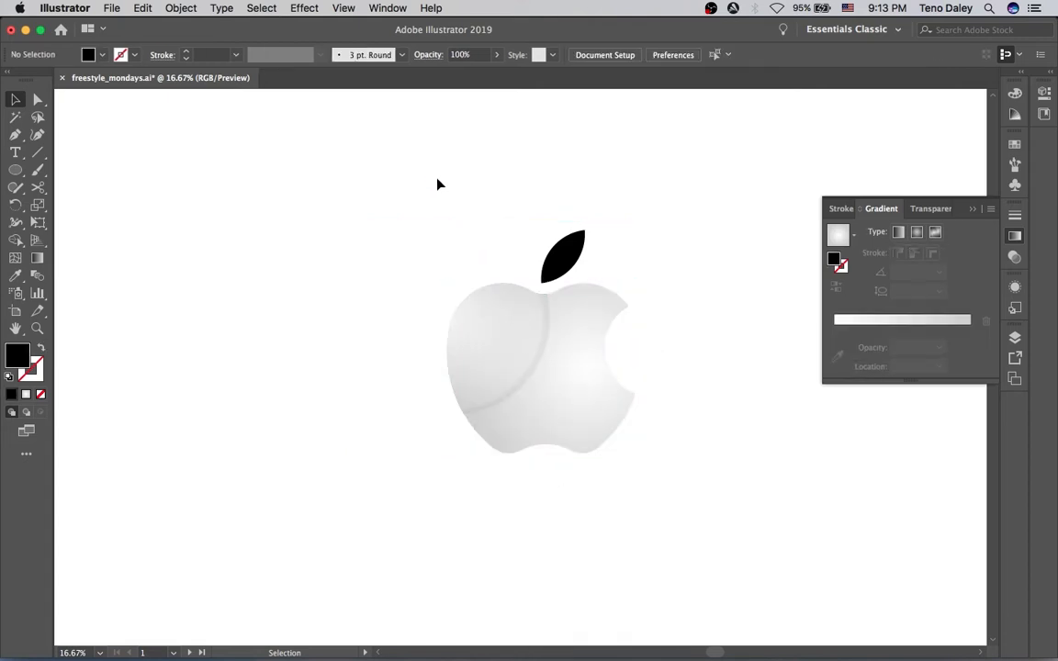
left_click(508, 367)
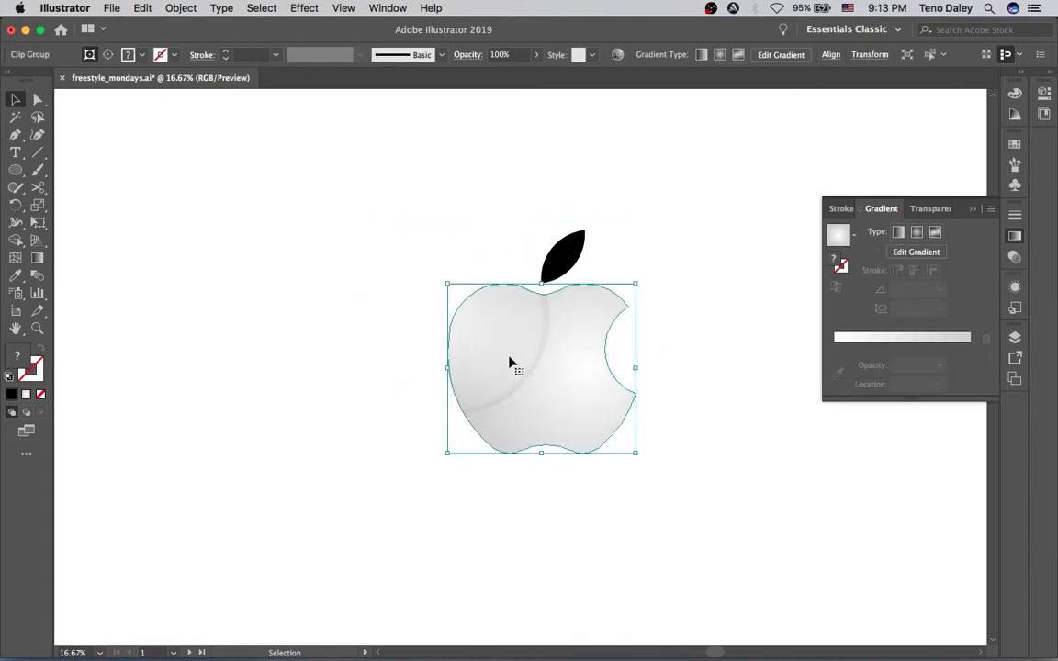
key("g")
key("v")
double_click(509, 340)
left_click_drag(512, 359, 511, 380)
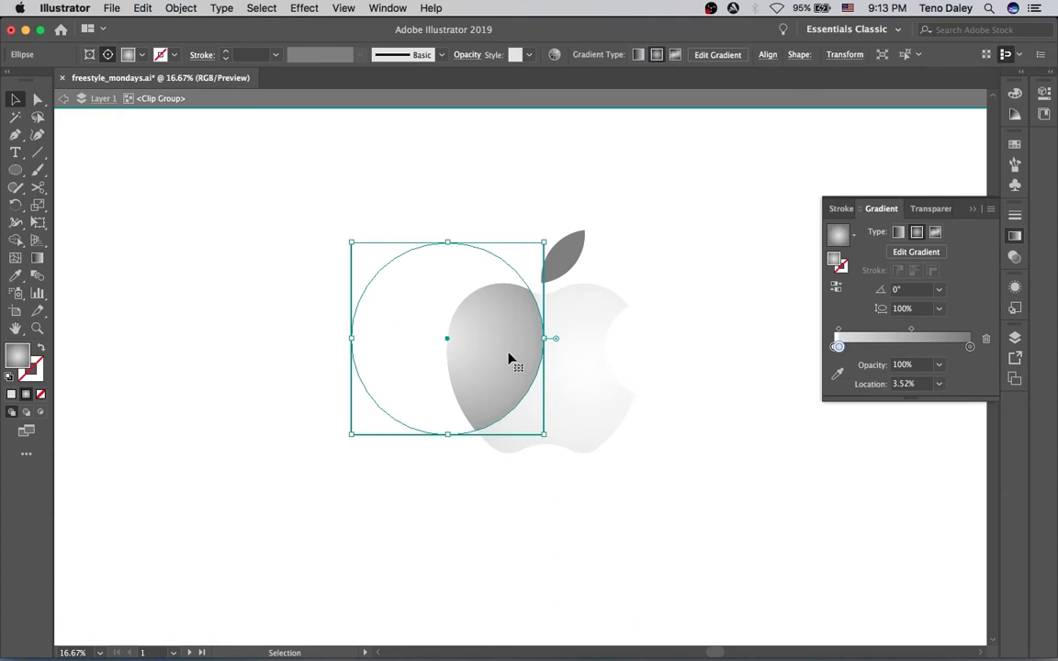
mouse_move(488, 309)
left_mouse_down()
mouse_move(475, 302)
mouse_move(483, 294)
left_mouse_up()
double_click(484, 166)
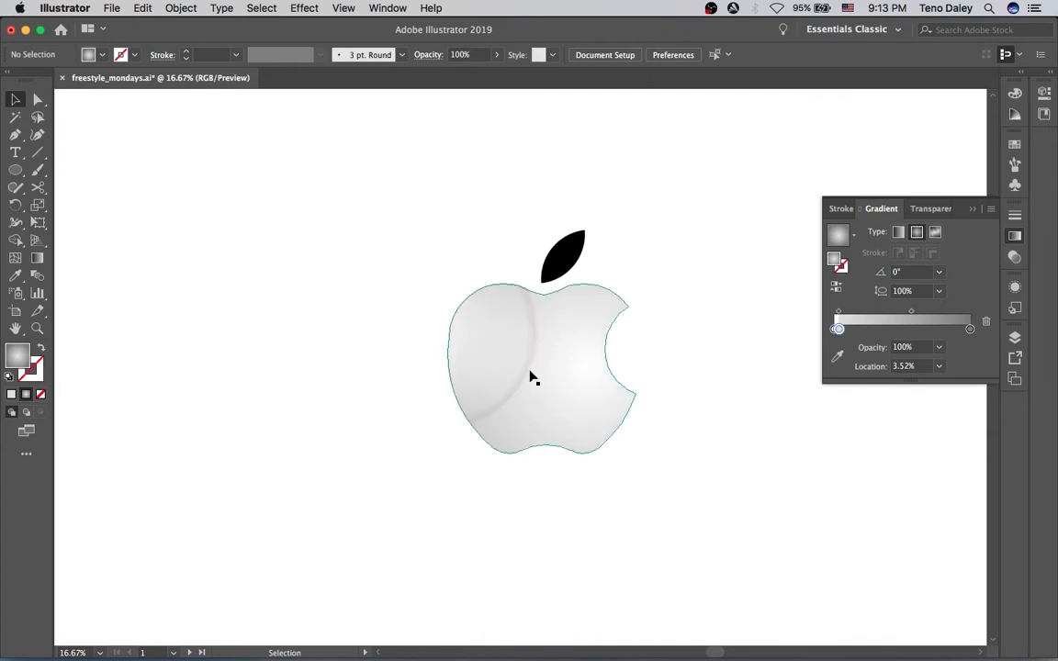
Draw a rectangle over the apple's lower left and rotate it to lie diagonally across the apple
key("m")
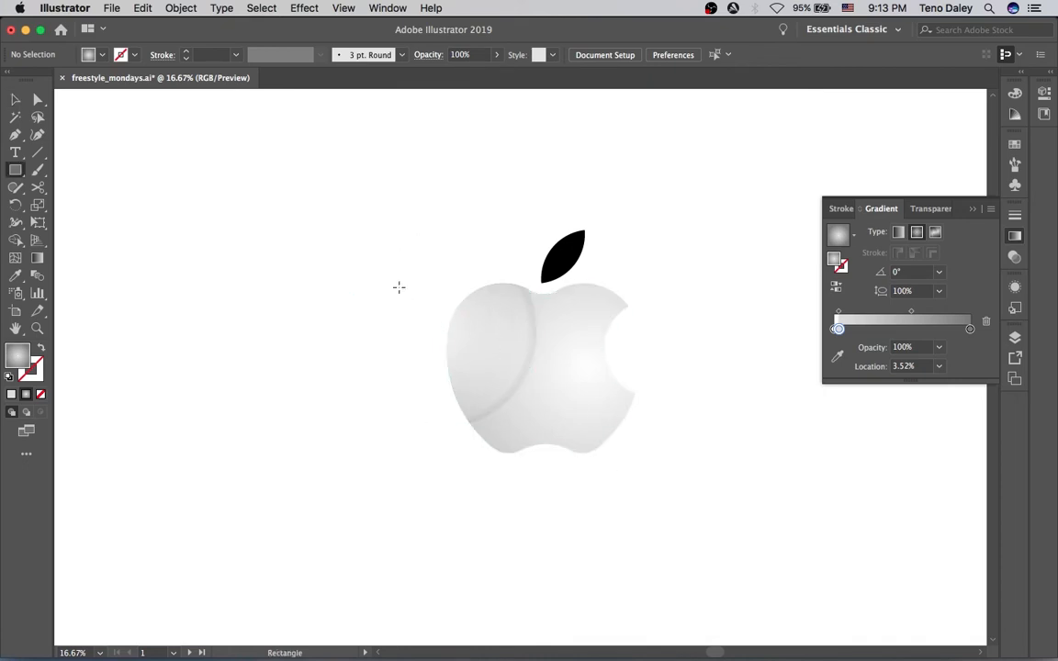
left_click_drag(384, 277, 542, 588)
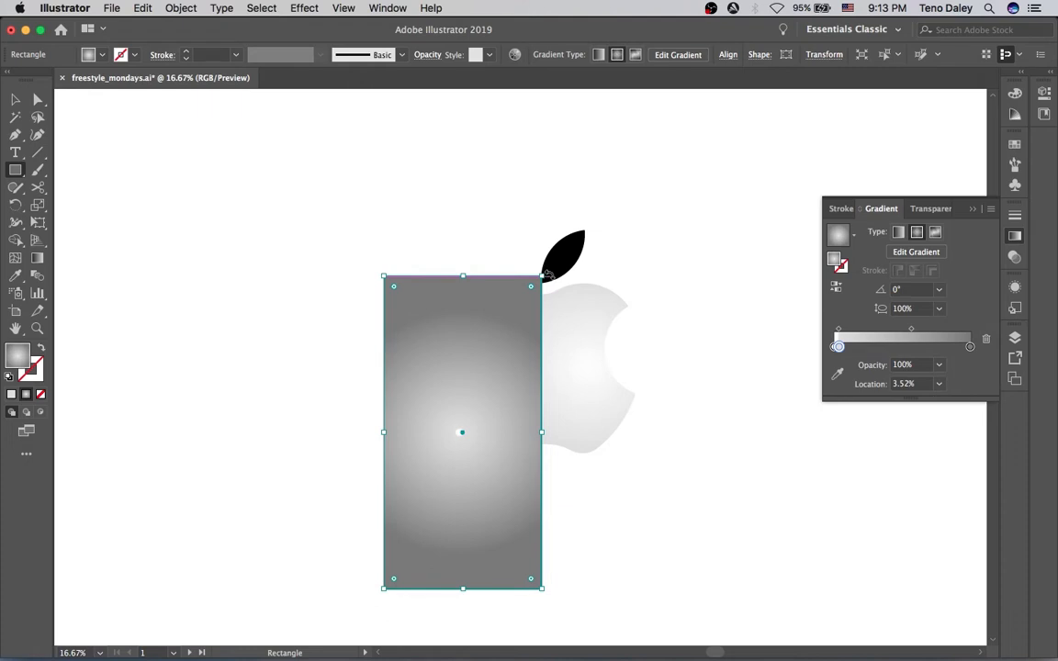
key("v")
left_click_drag(542, 273, 387, 272)
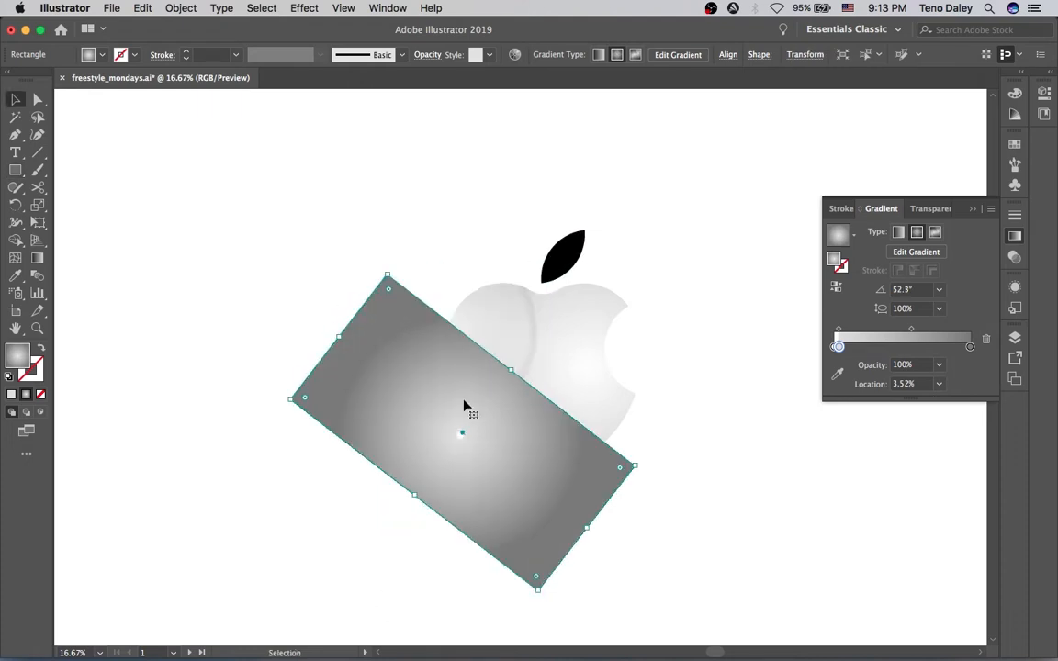
left_click_drag(431, 452, 470, 460)
left_click_drag(410, 377, 414, 295)
left_click(394, 268)
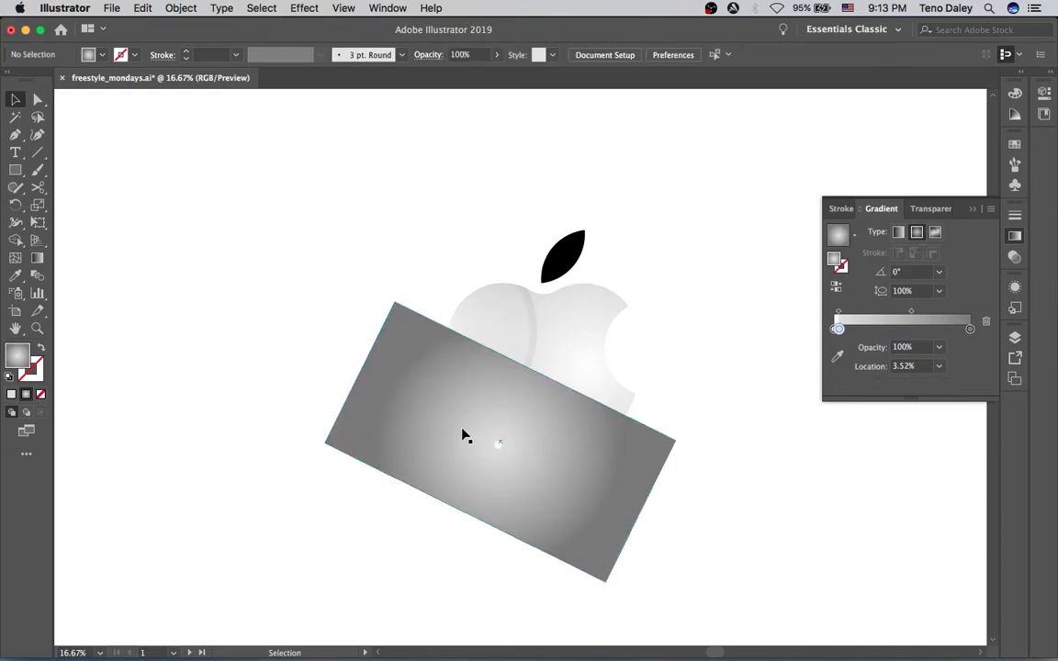
left_click(467, 437)
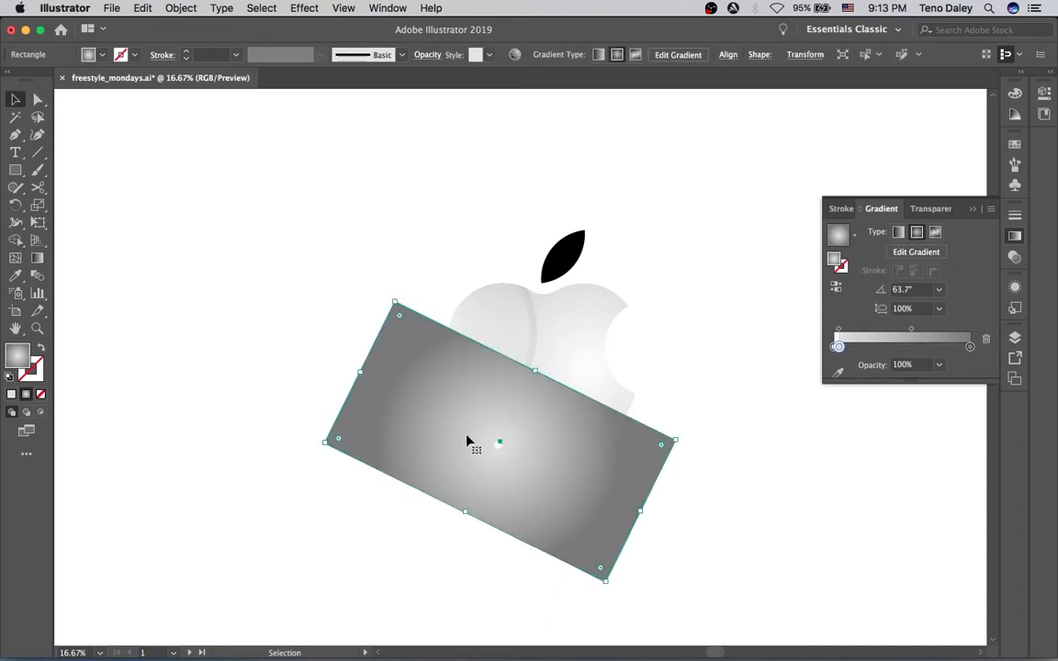
Switch the rectangle to a linear gradient and aim it with the Gradient tool from the apple's middle toward the leaf
left_click(897, 232)
key("g")
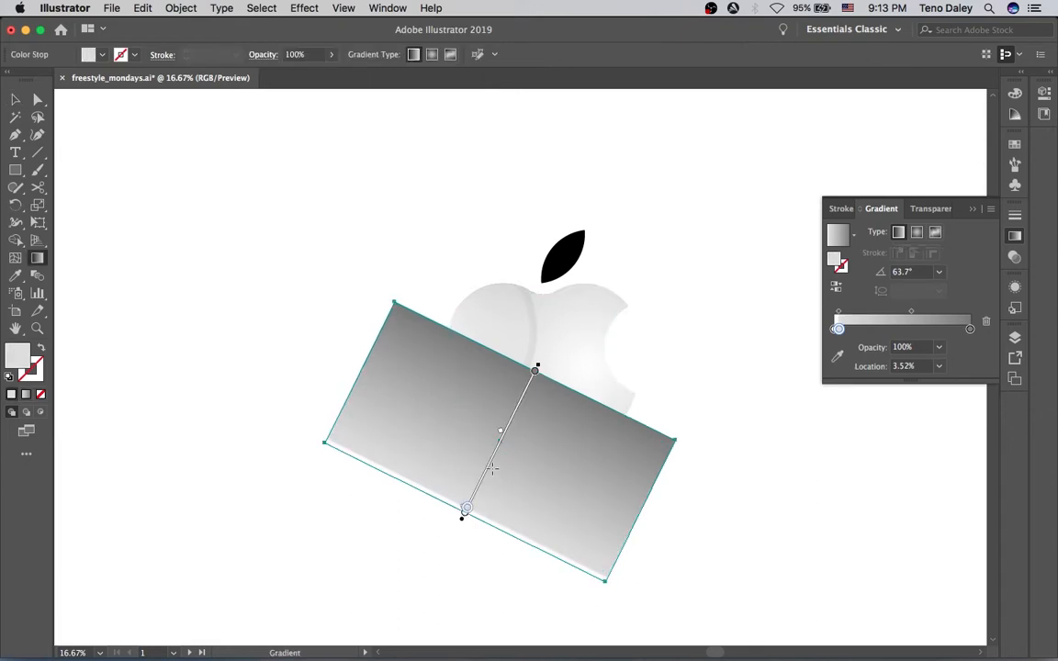
mouse_move(491, 470)
left_mouse_down()
mouse_move(550, 359)
mouse_move(550, 338)
left_mouse_up()
mouse_move(526, 376)
left_mouse_down()
mouse_move(520, 417)
mouse_move(521, 400)
left_mouse_up()
mouse_move(596, 251)
left_mouse_down()
mouse_move(553, 236)
mouse_move(588, 245)
mouse_move(562, 236)
mouse_move(571, 250)
left_mouse_up()
mouse_move(515, 397)
left_mouse_down()
mouse_move(529, 350)
mouse_move(525, 368)
left_mouse_up()
left_click_drag(547, 304, 547, 320)
mouse_move(529, 369)
left_mouse_down()
mouse_move(516, 399)
mouse_move(511, 392)
left_mouse_up()
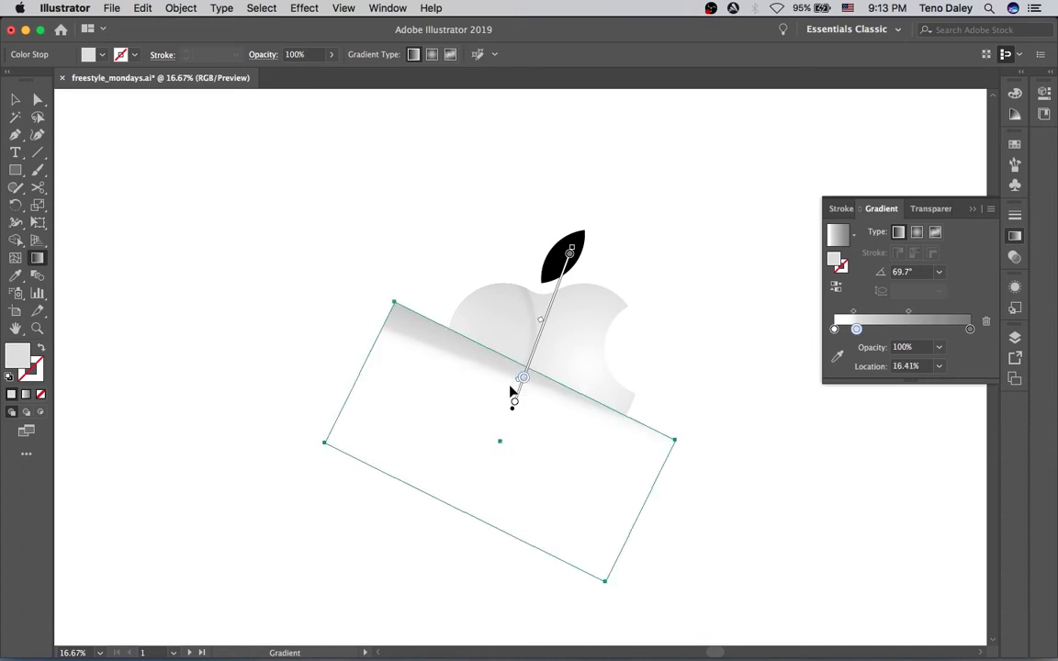
mouse_move(574, 241)
left_mouse_down()
mouse_move(589, 246)
mouse_move(579, 243)
mouse_move(579, 256)
left_mouse_up()
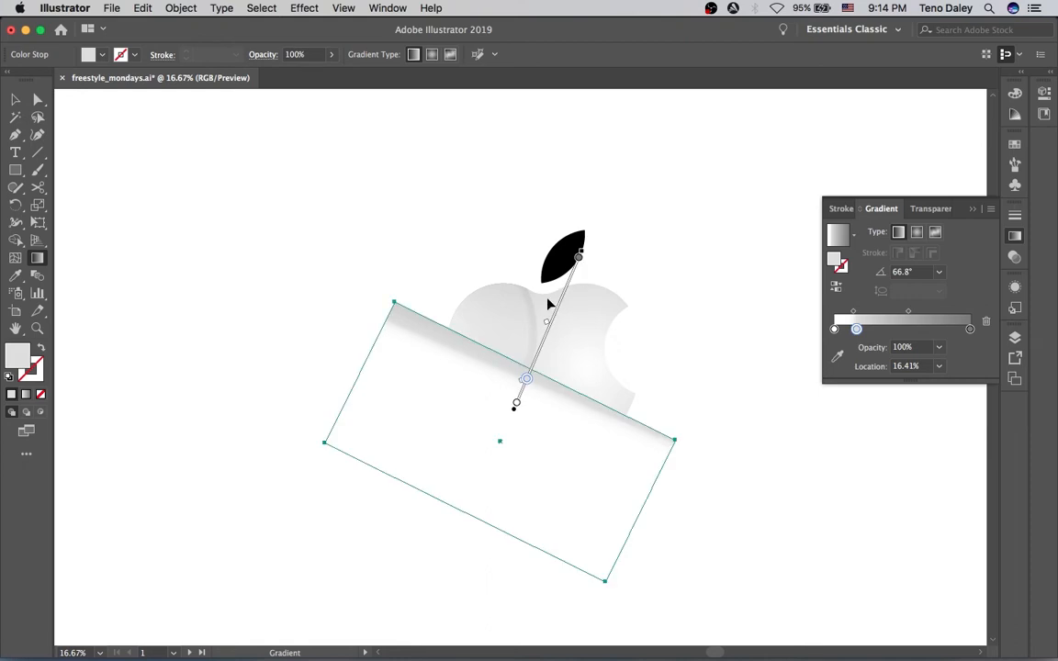
Nudge the rectangle slightly upward and set its blending mode to Multiply
key("v")
left_click_drag(561, 484, 566, 477)
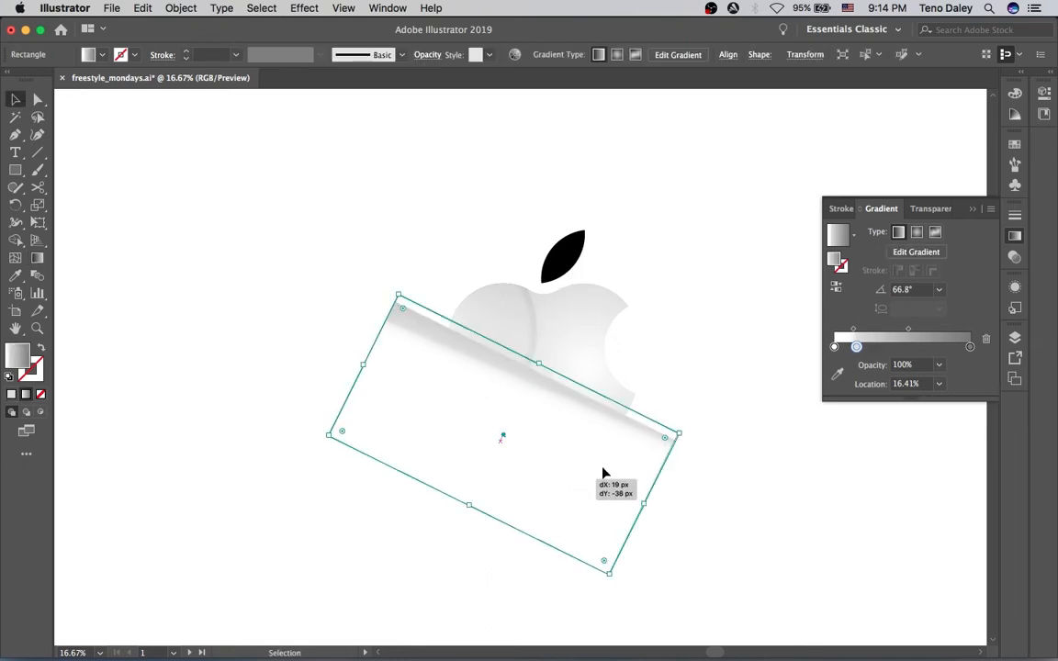
left_click(929, 209)
left_click(863, 232)
left_click(855, 285)
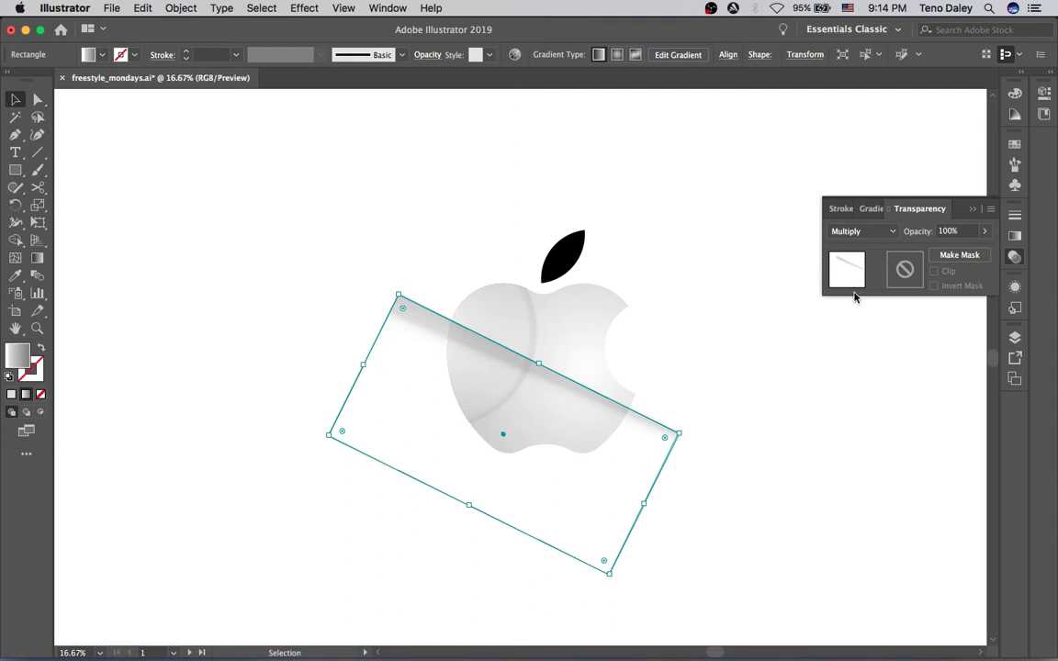
left_click(675, 360)
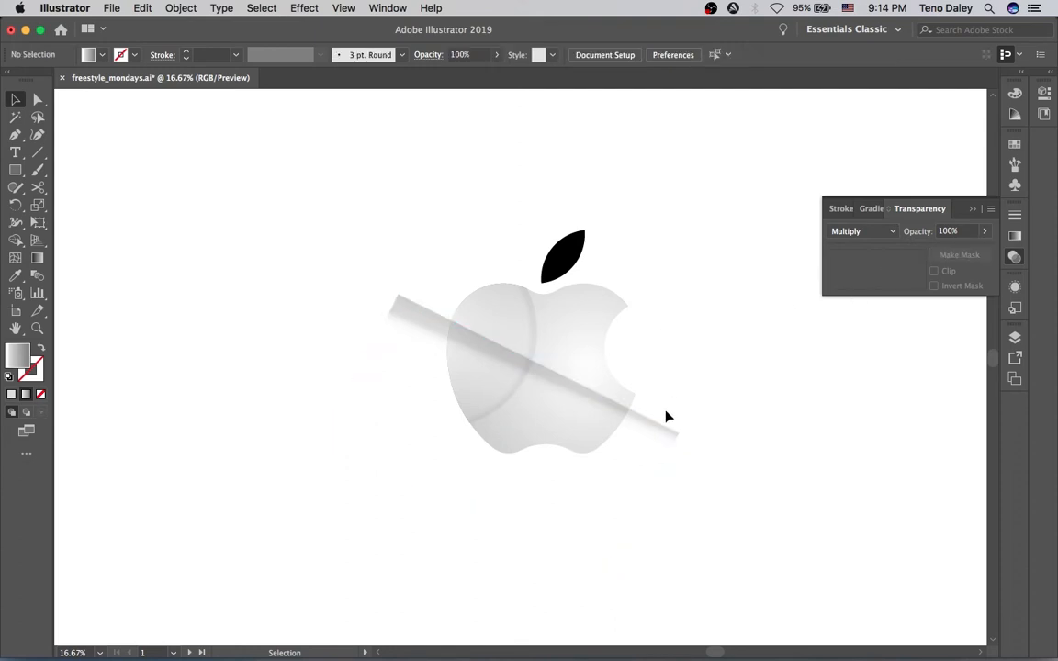
left_click(617, 441)
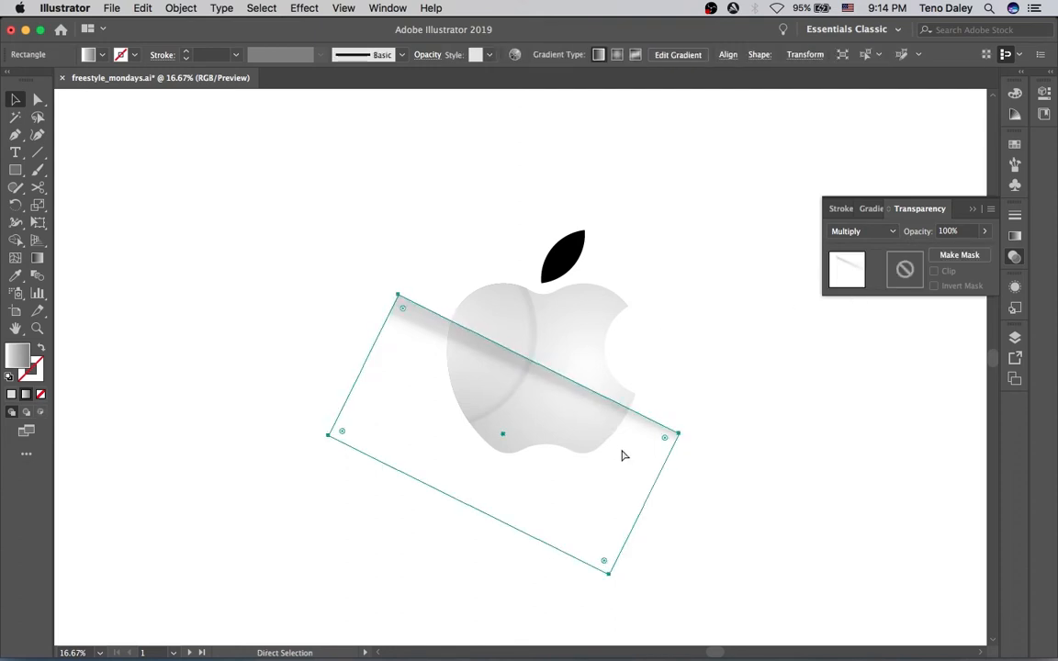
key("Delete")
left_click(573, 380)
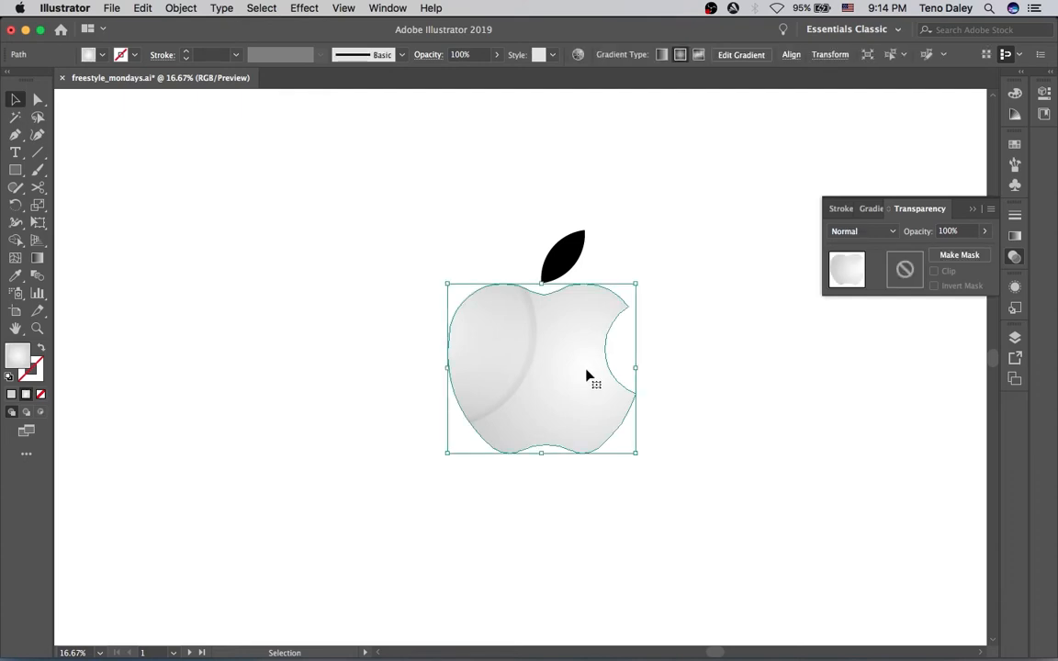
double_click(544, 408)
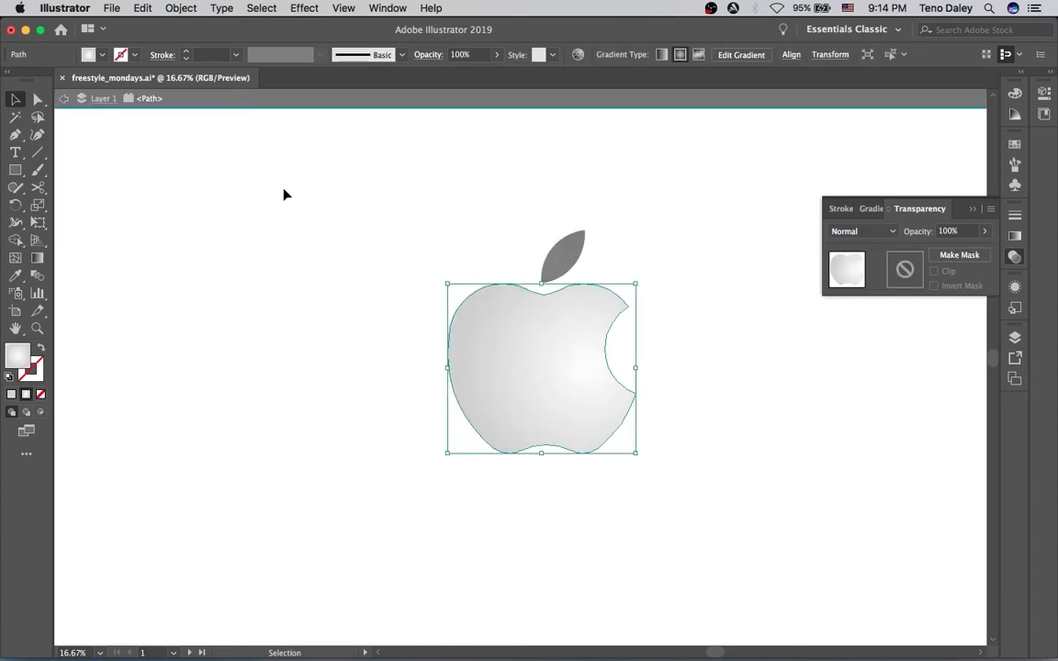
double_click(330, 228)
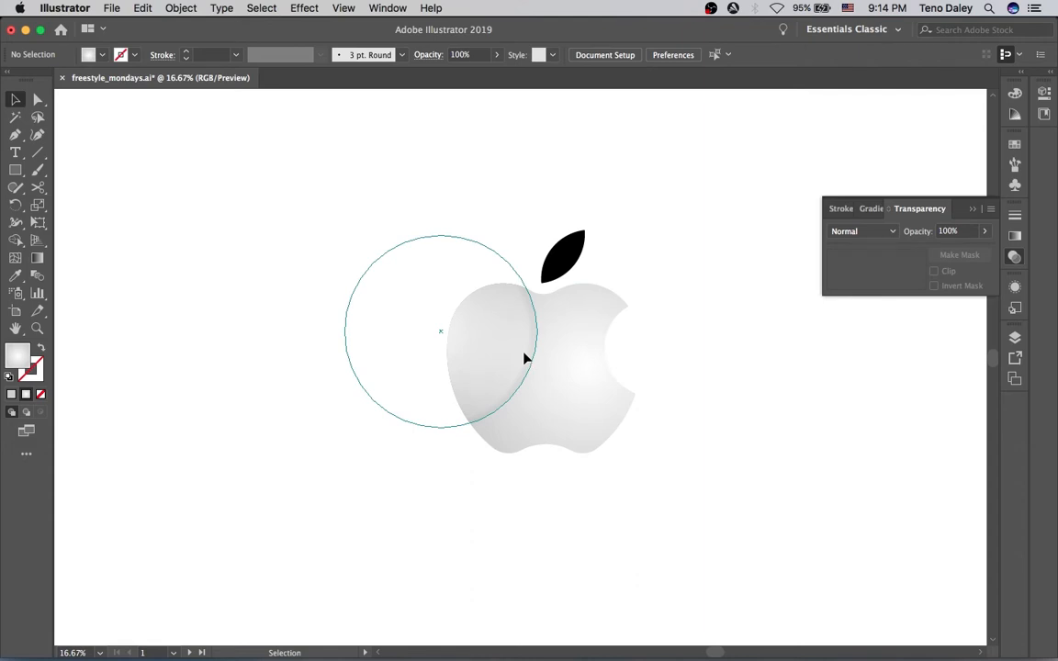
Select the shine rectangle again and move it slightly lower across the apple's middle
left_click(525, 363)
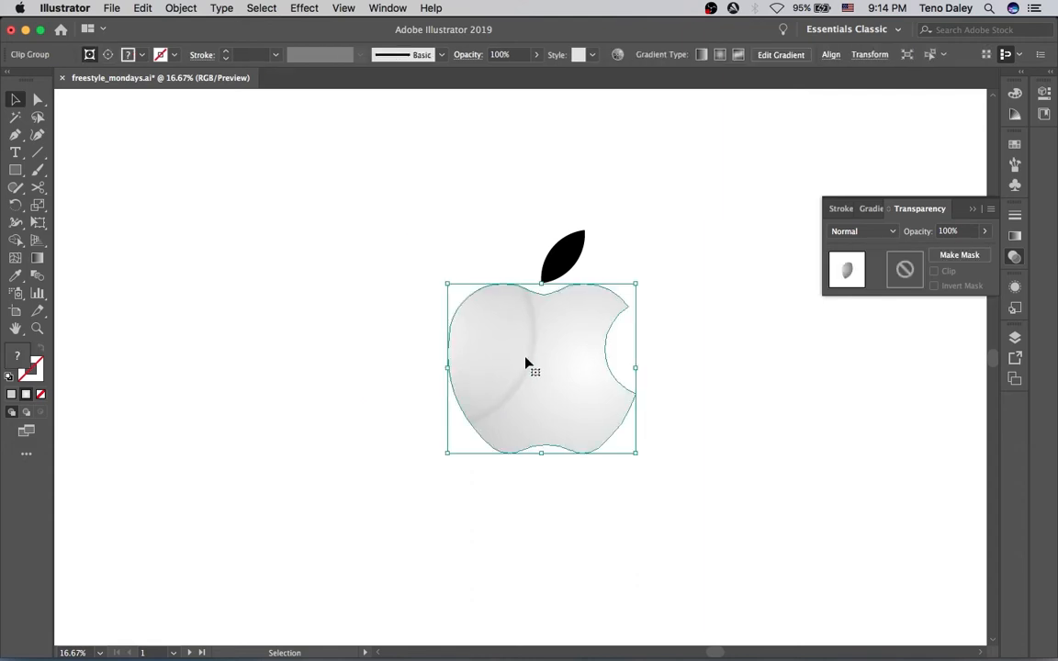
left_click(107, 55)
left_click(542, 409, "super")
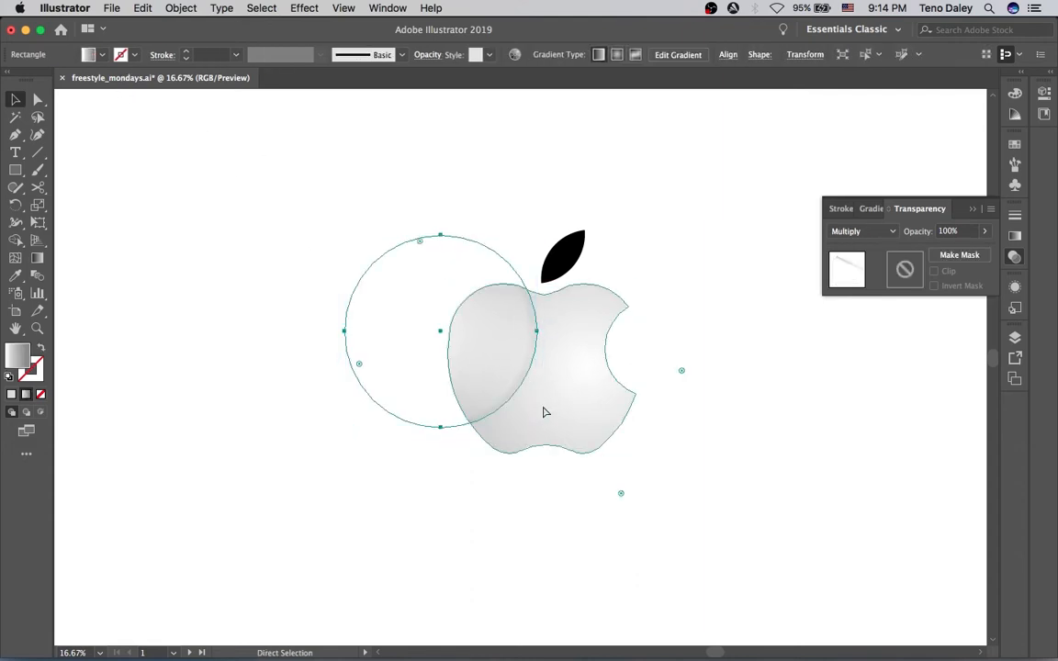
left_click_drag(538, 298, 511, 374)
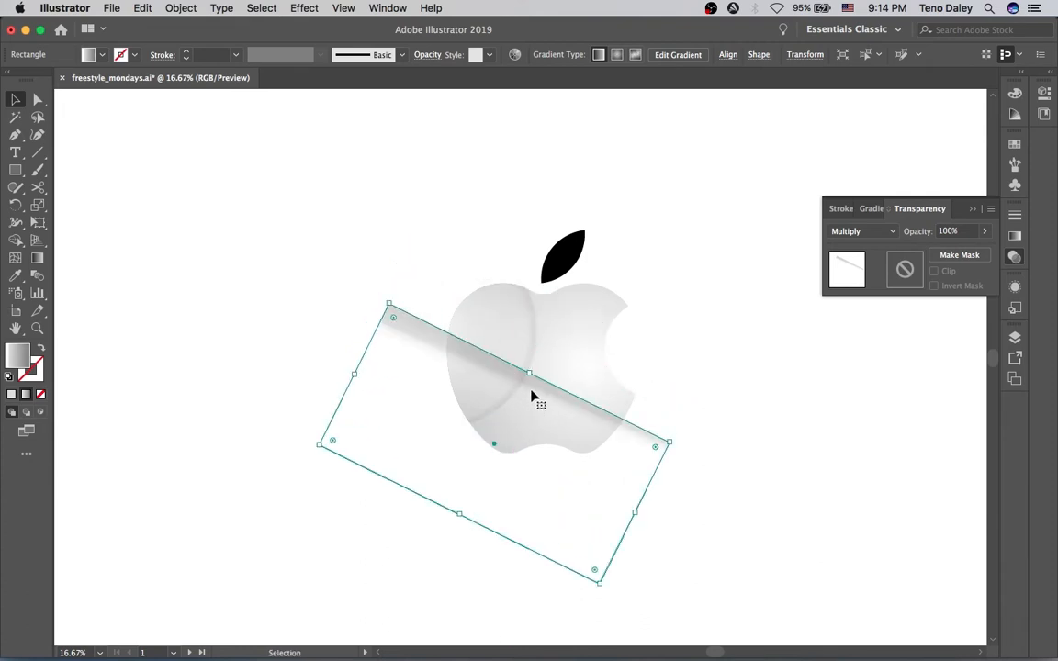
Adjust the shine gradient with the Gradient tool and set its middle stop's opacity to 0%
key("g")
left_click(522, 382)
left_click_drag(521, 383, 524, 374)
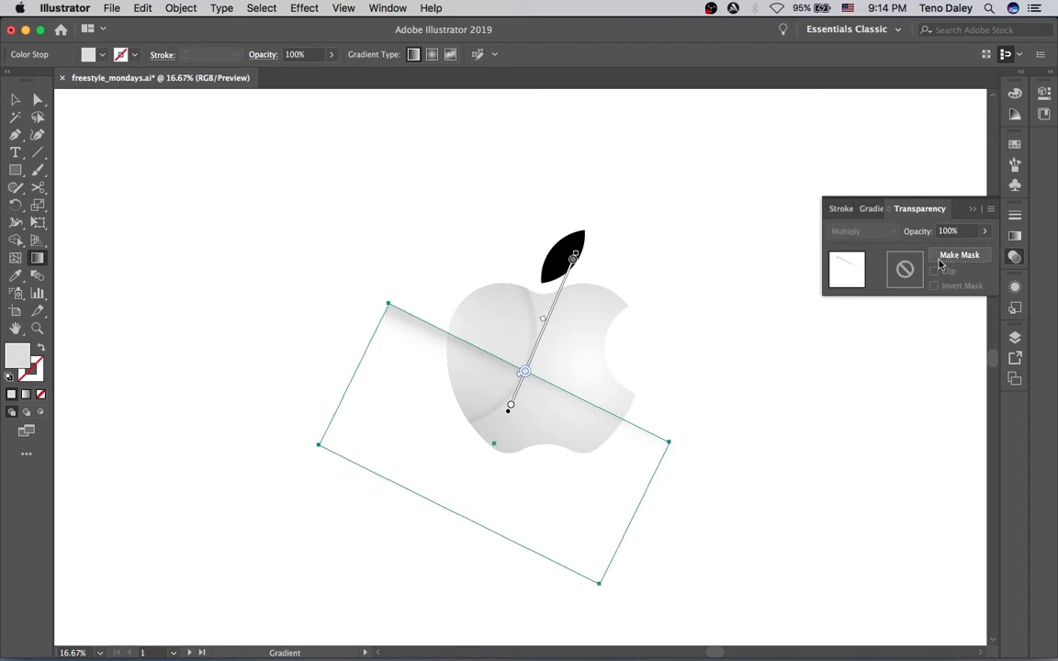
left_click(1015, 235)
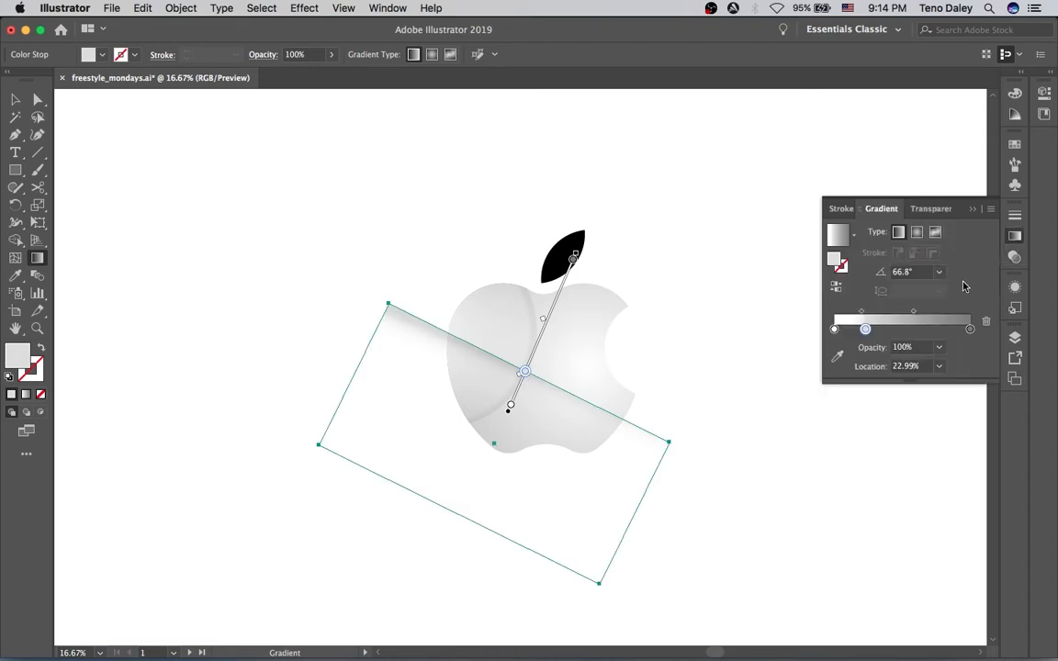
double_click(864, 329)
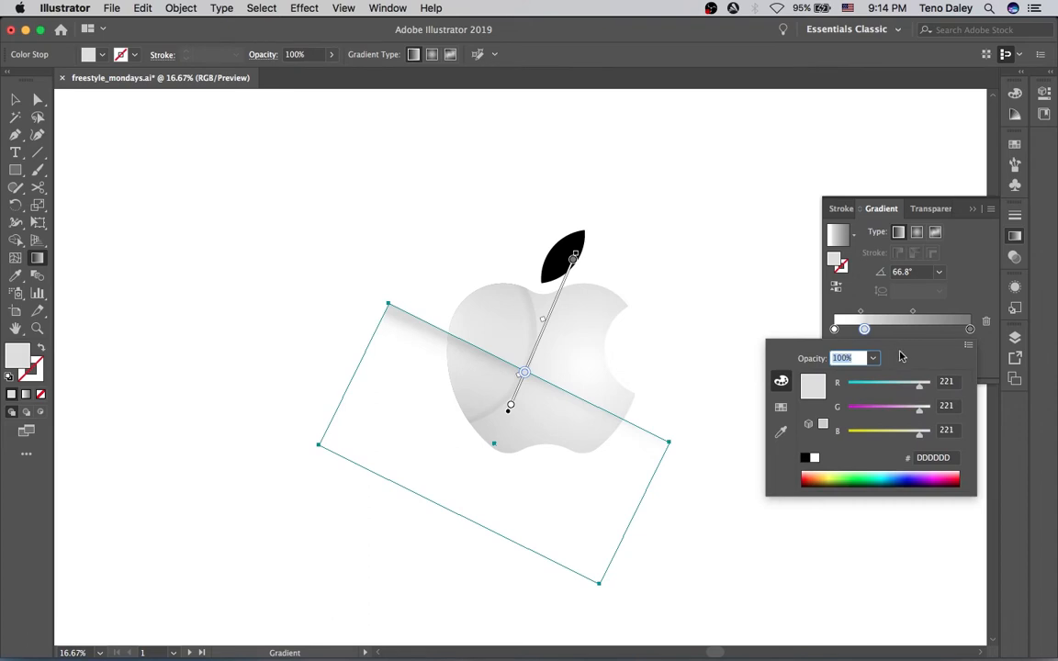
left_click(943, 336)
left_click(939, 347)
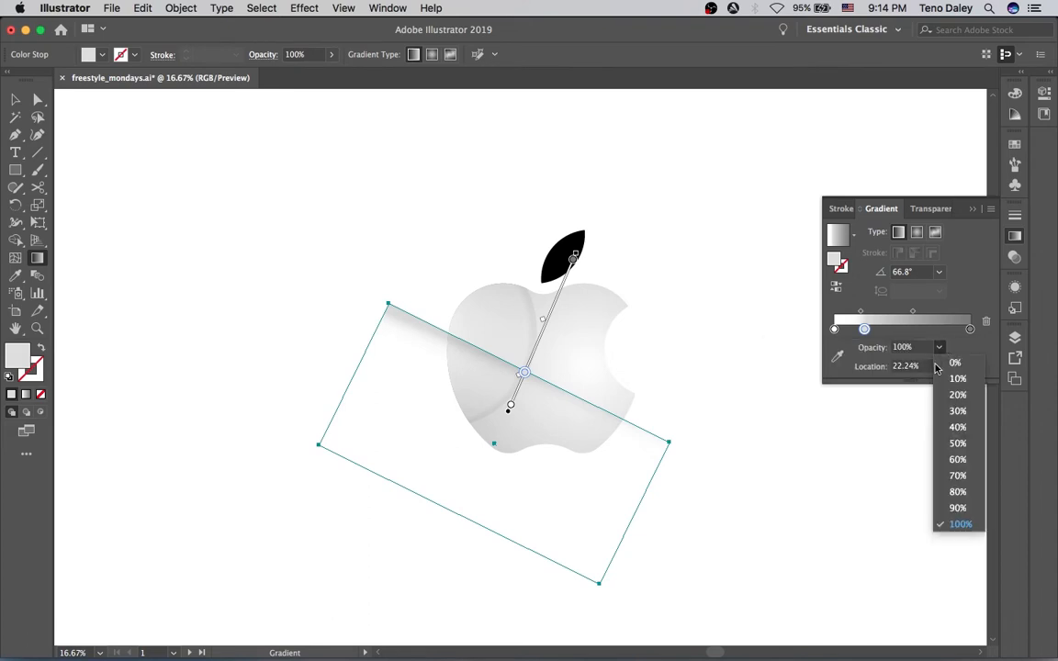
left_click(946, 361)
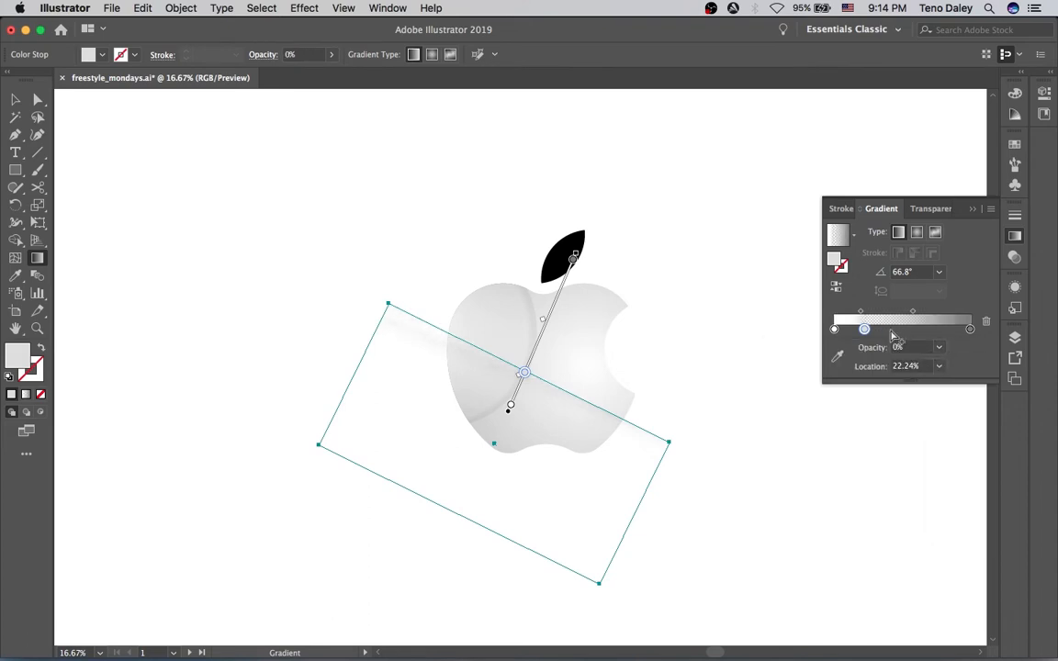
Set the shine gradient's first stop opacity to 0%
left_click(834, 329)
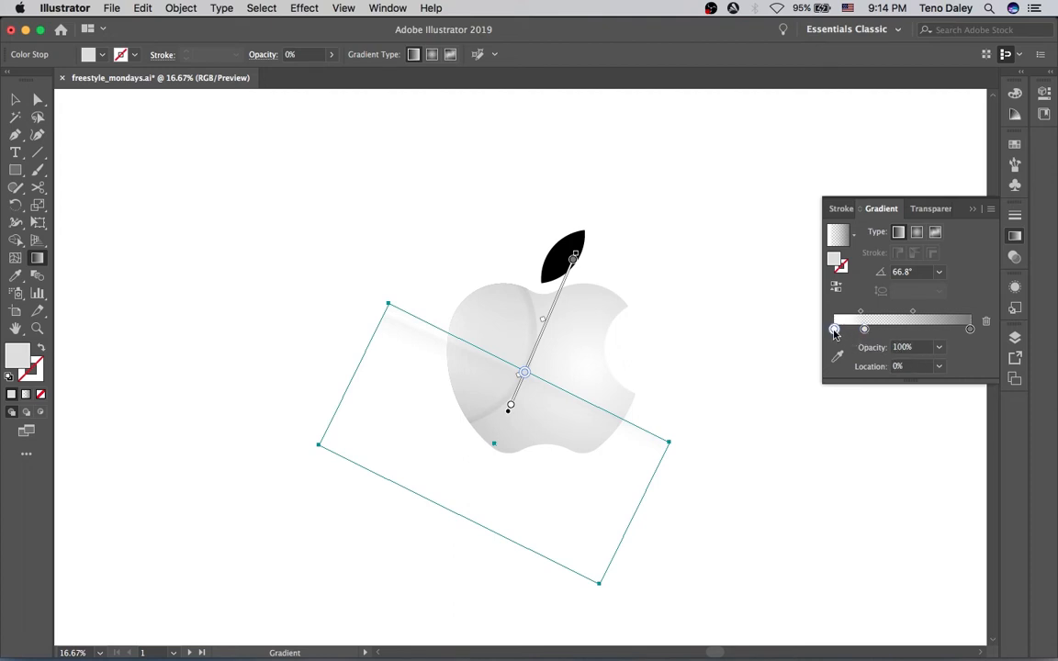
left_click(938, 347)
left_click(954, 362)
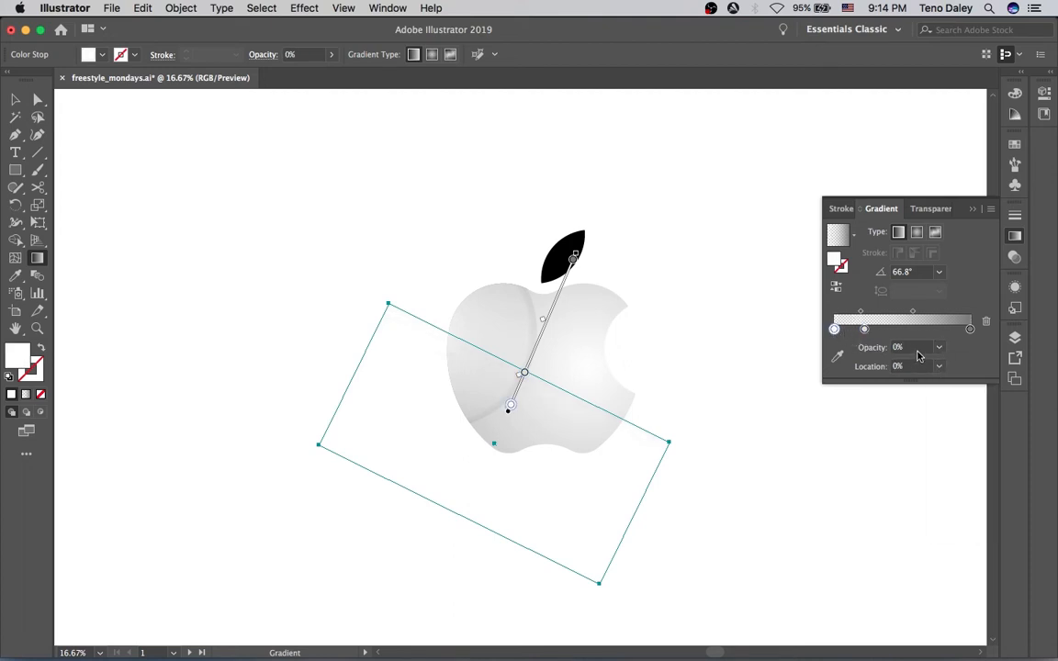
Set the shine gradient's middle stop opacity to 60%
left_click(864, 328)
left_click(938, 347)
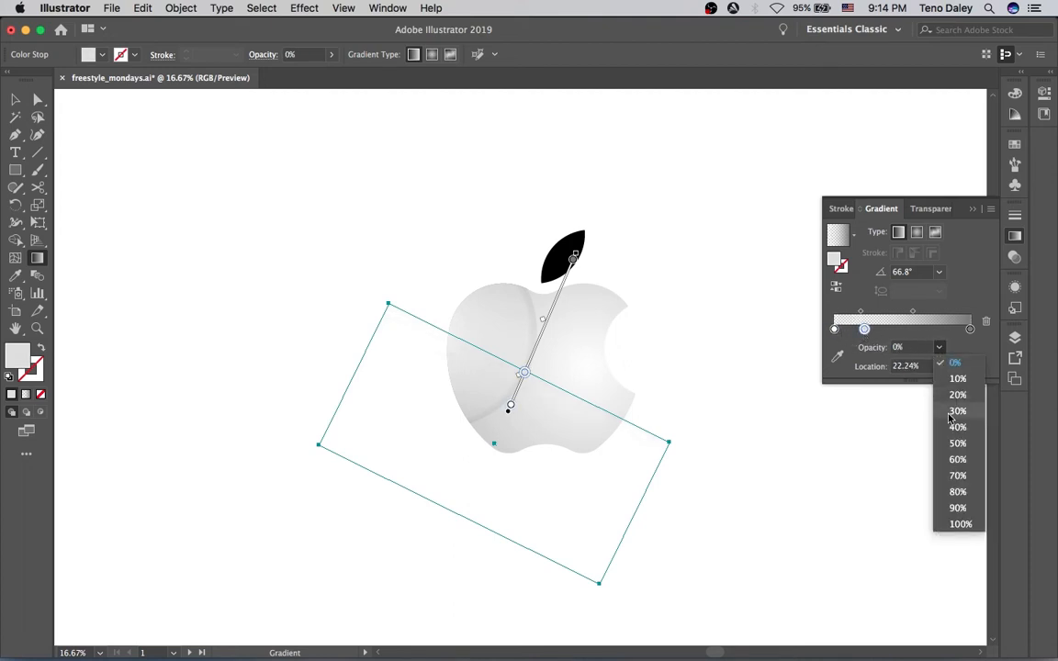
left_click(942, 463)
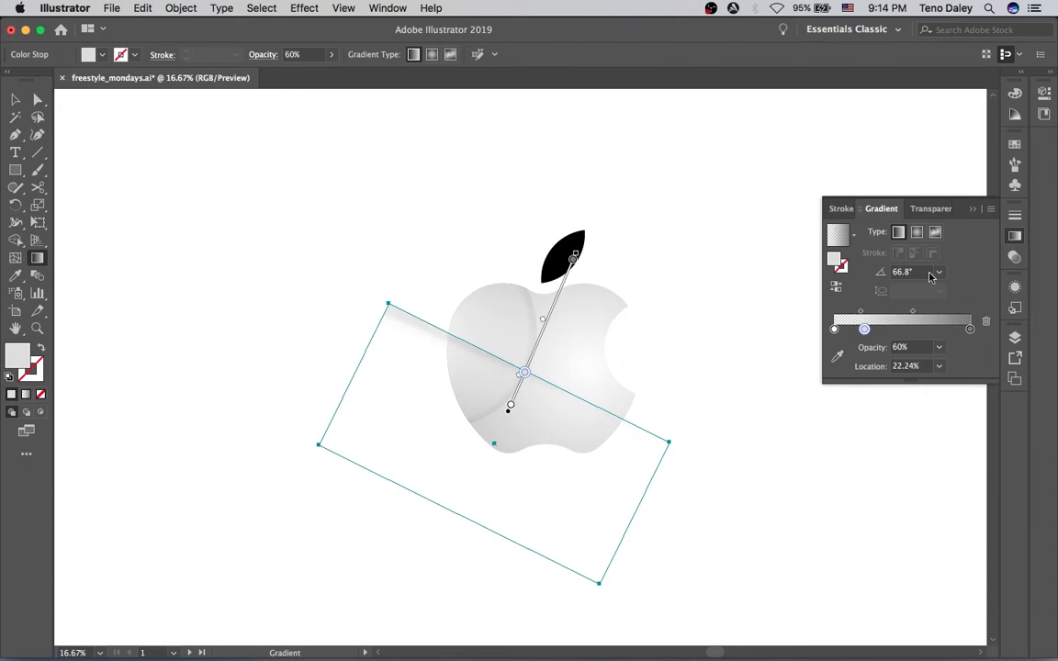
key("v")
left_click(760, 293)
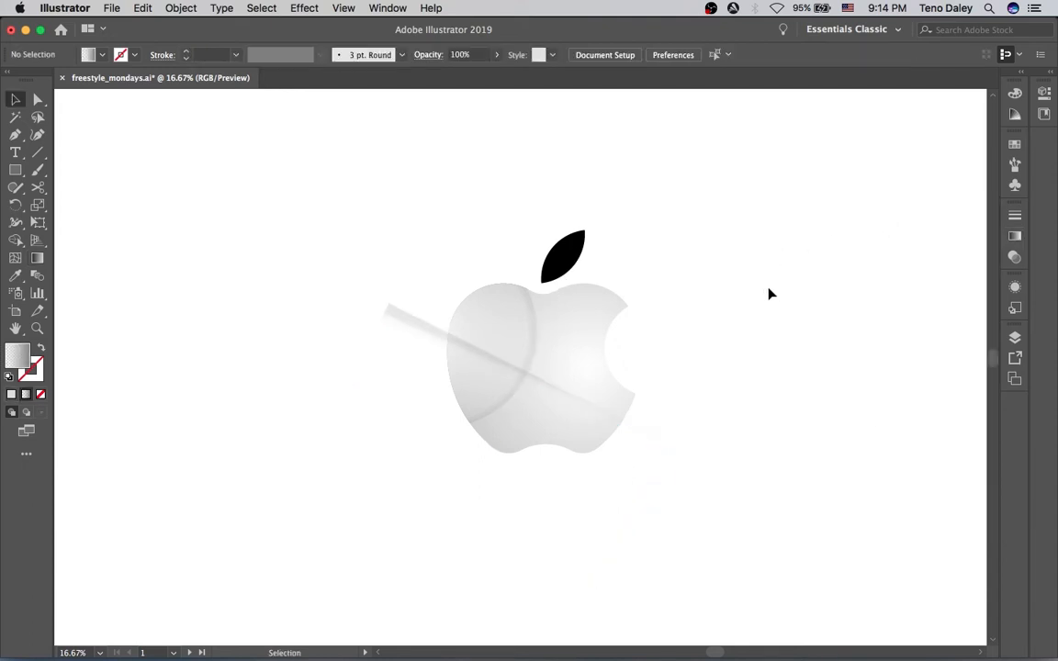
Cut the shine rectangle, paste it in front inside the apple's clip group, and position it diagonally across the apple
left_click_drag(426, 338, 437, 345)
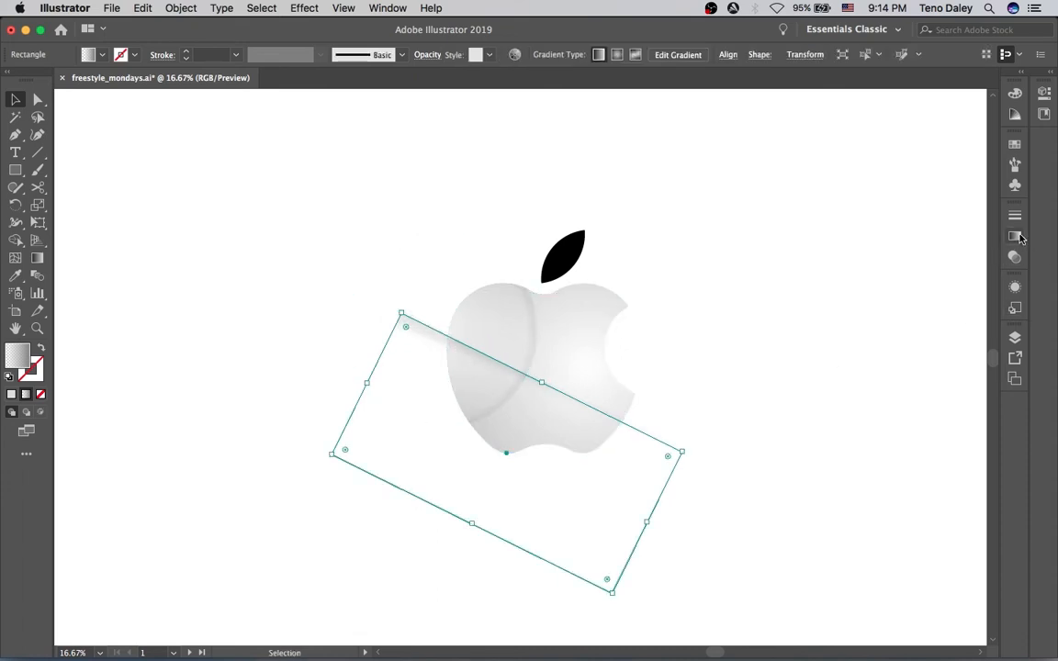
left_click(887, 258)
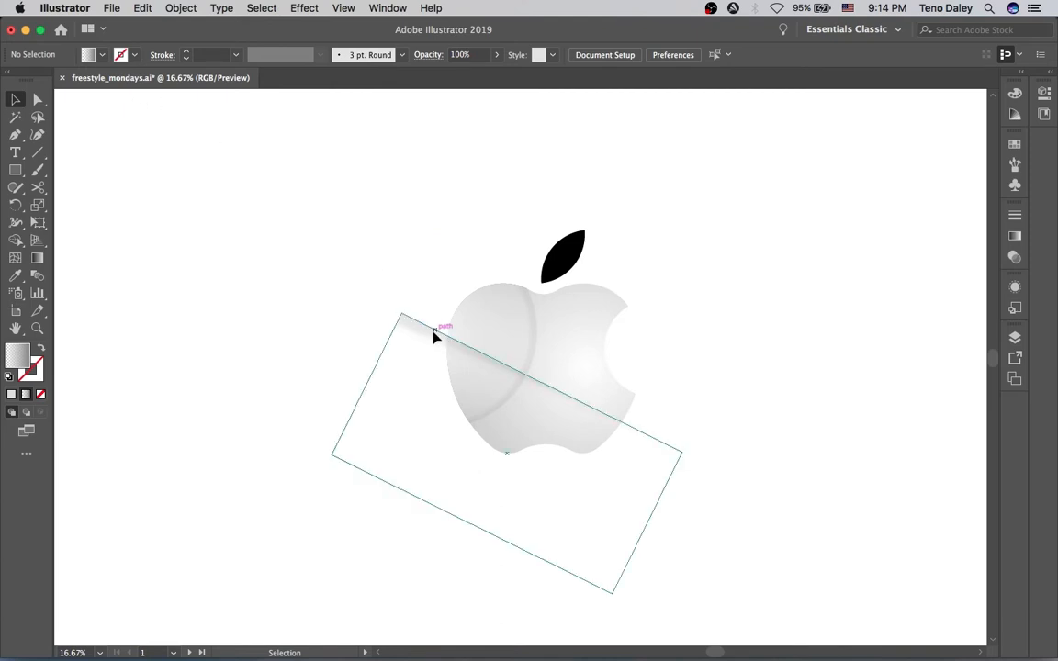
left_click(435, 336)
key("a")
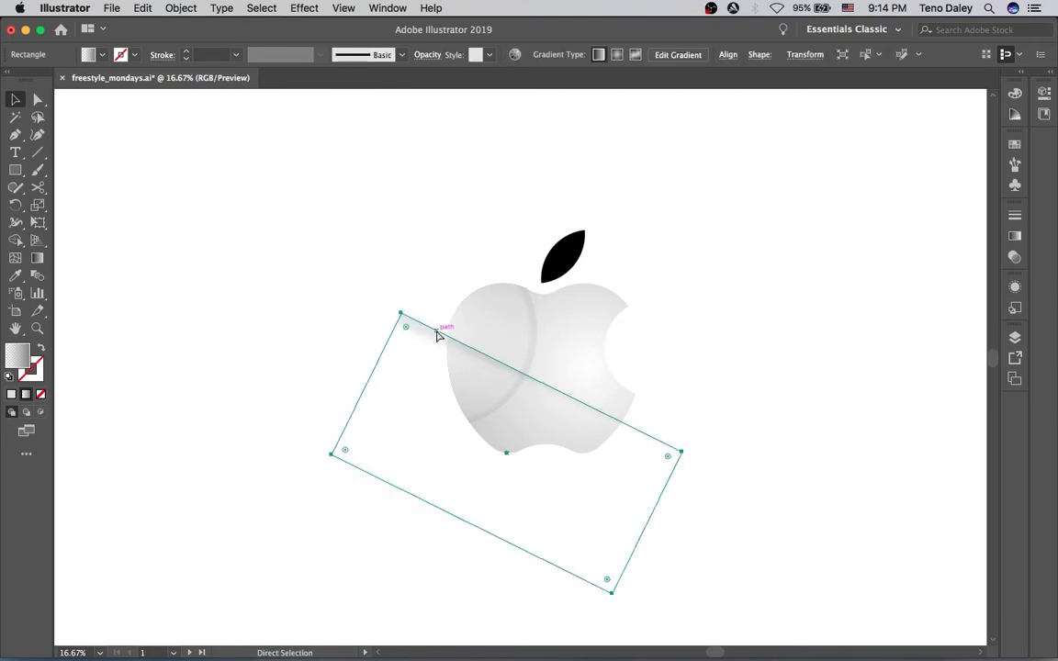
key("super+x")
left_click(487, 334)
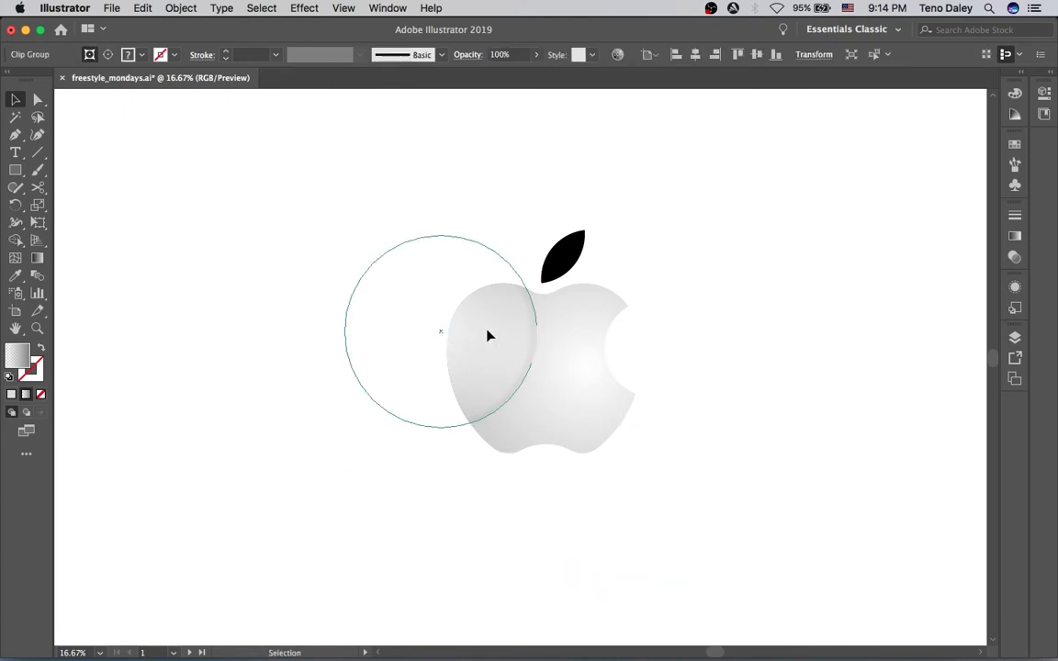
left_click(108, 54)
key("super+f")
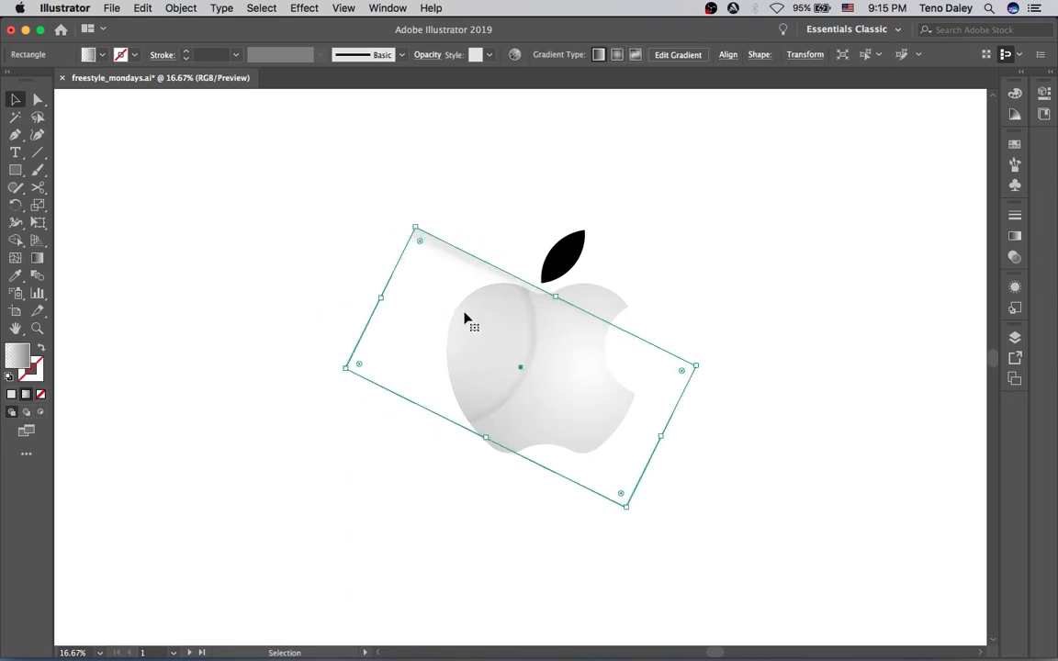
left_click_drag(452, 256, 488, 343)
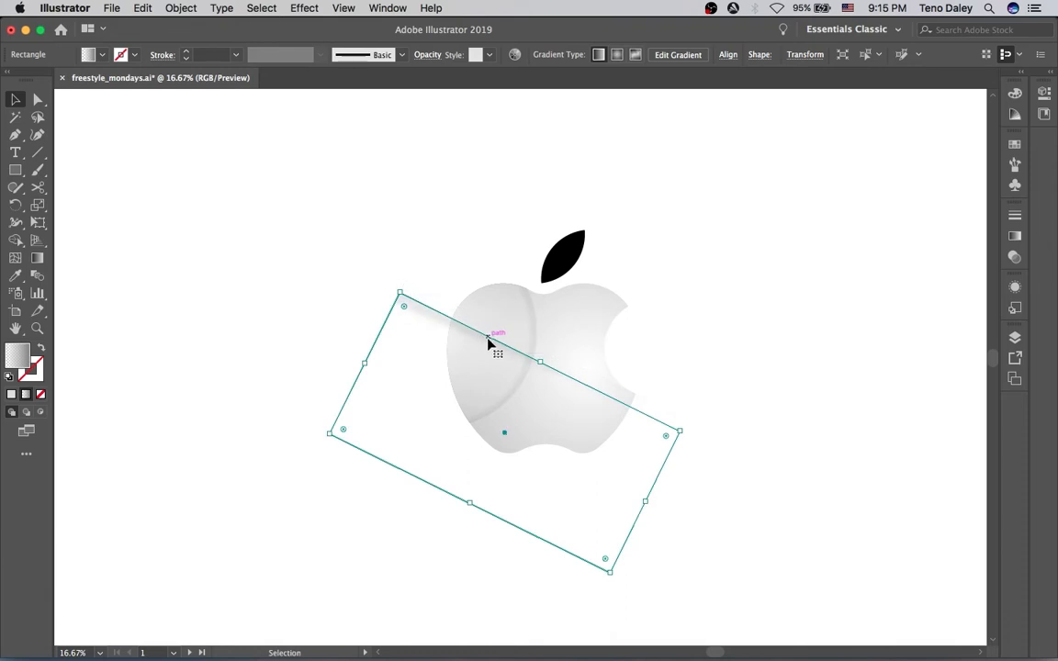
left_click(405, 229)
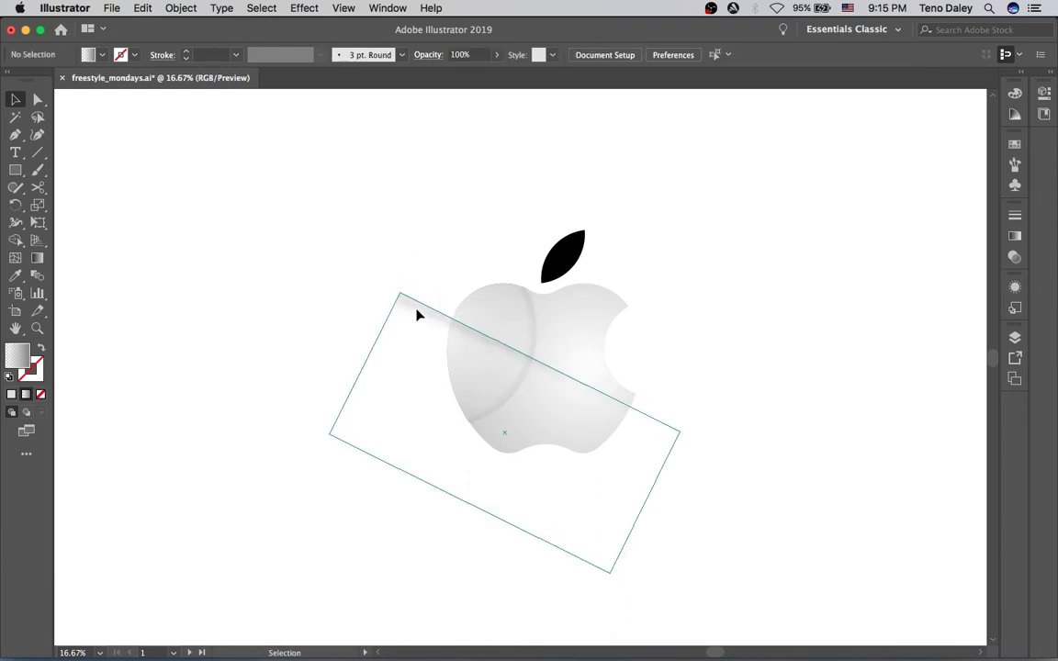
left_click(415, 319)
left_click(442, 243)
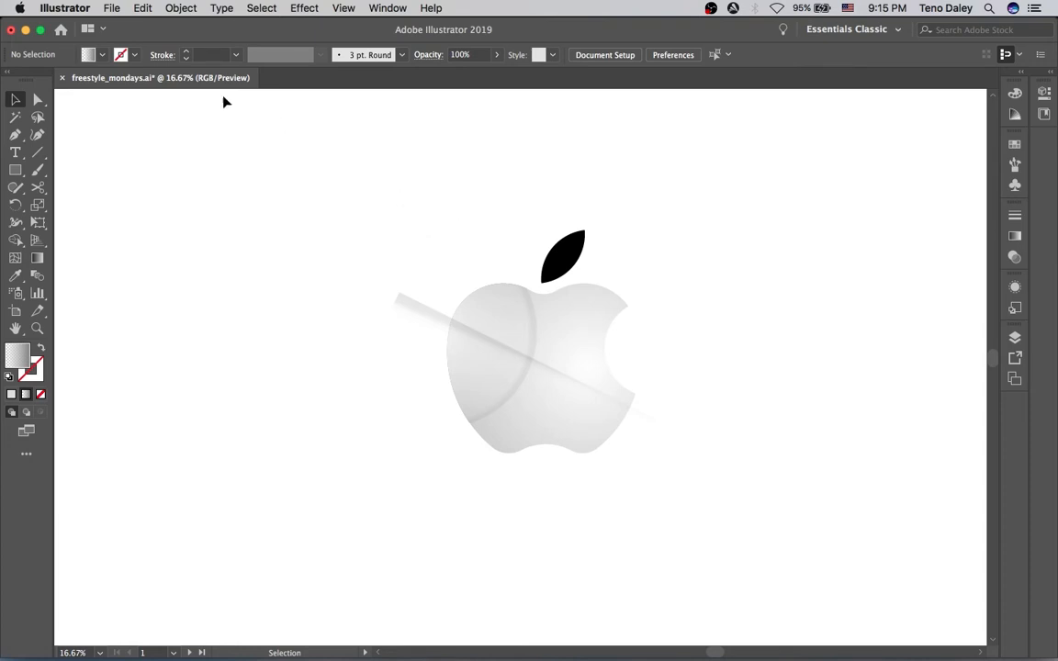
left_click(554, 419, "alt+super")
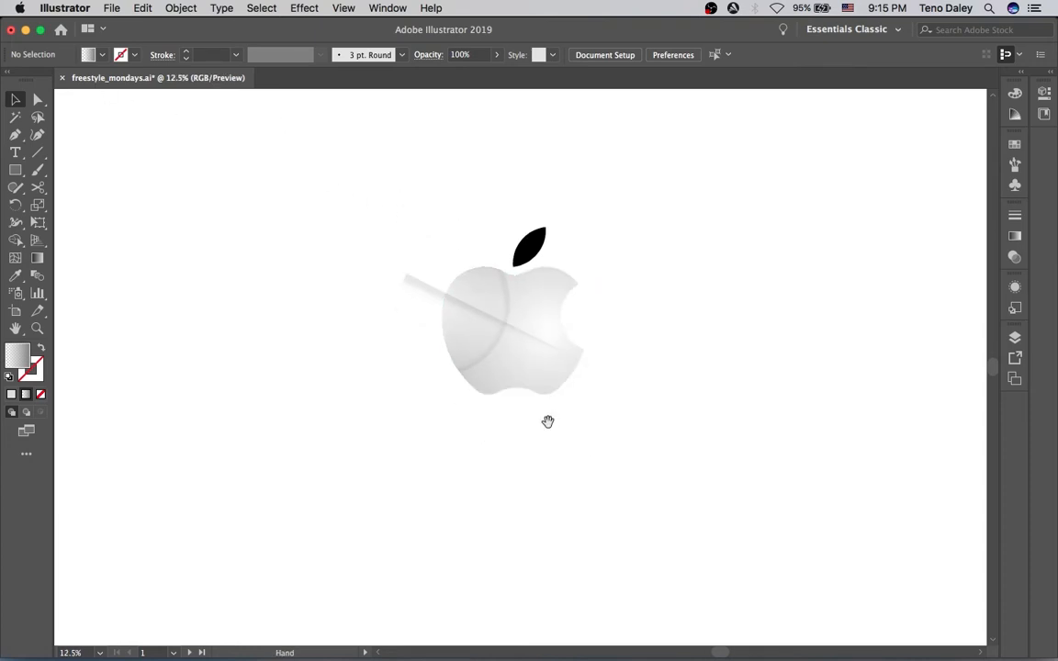
left_click_drag(537, 410, 546, 425)
mouse_move(432, 305)
left_mouse_down()
mouse_move(421, 295)
mouse_move(437, 331)
mouse_move(436, 319)
left_mouse_up()
left_click(433, 249)
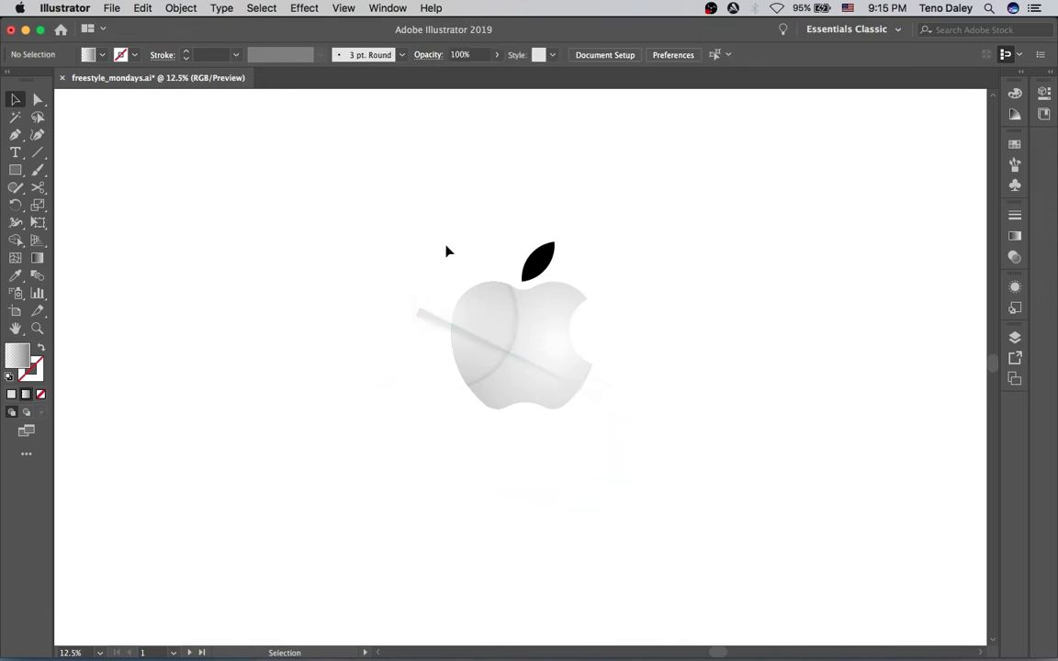
Enter the apple's clip group and move the highlight circle to the right over the bite
left_click(494, 331)
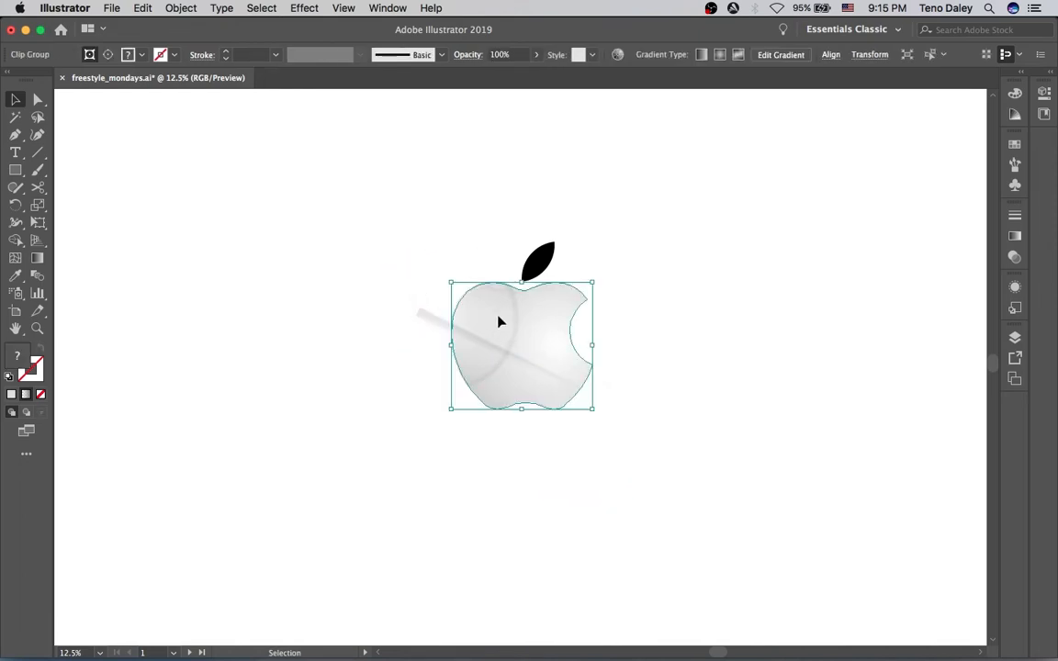
double_click(499, 320)
left_click_drag(489, 307, 620, 303)
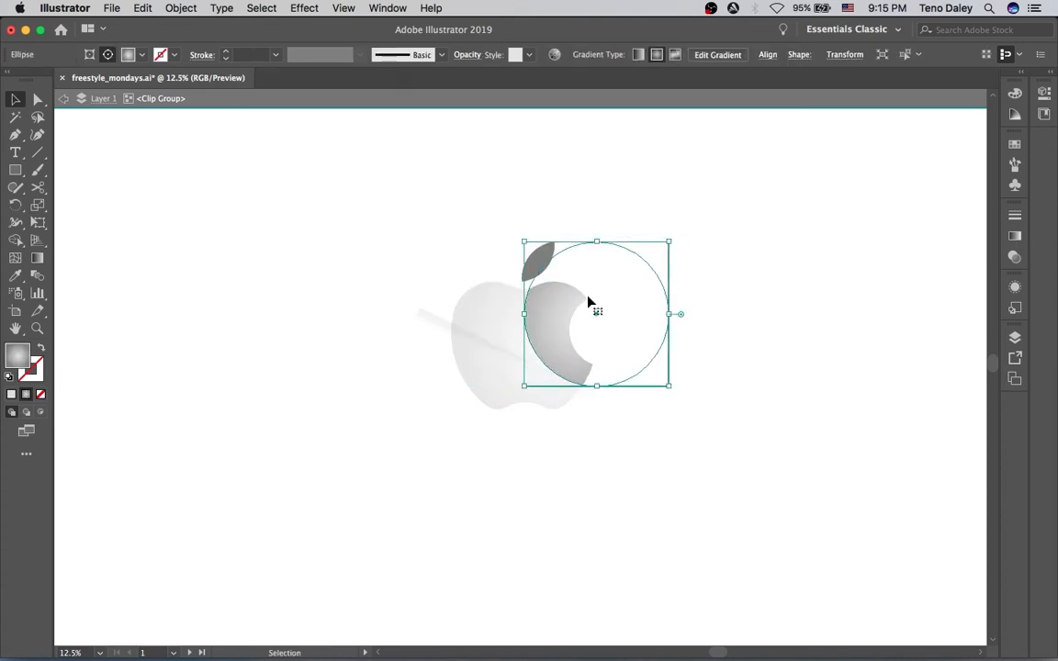
Adjust the circle's radial gradient with the Gradient tool
key("g")
mouse_move(618, 317)
left_mouse_down()
mouse_move(581, 305)
mouse_move(617, 348)
mouse_move(628, 306)
mouse_move(626, 323)
mouse_move(685, 318)
mouse_move(674, 316)
left_mouse_up()
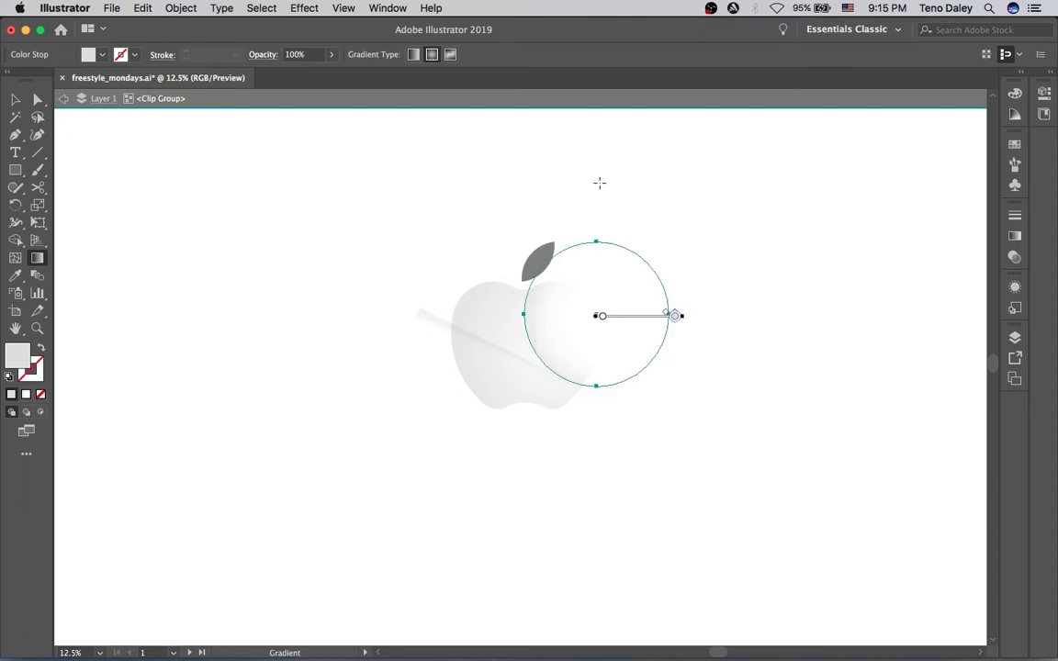
key("v")
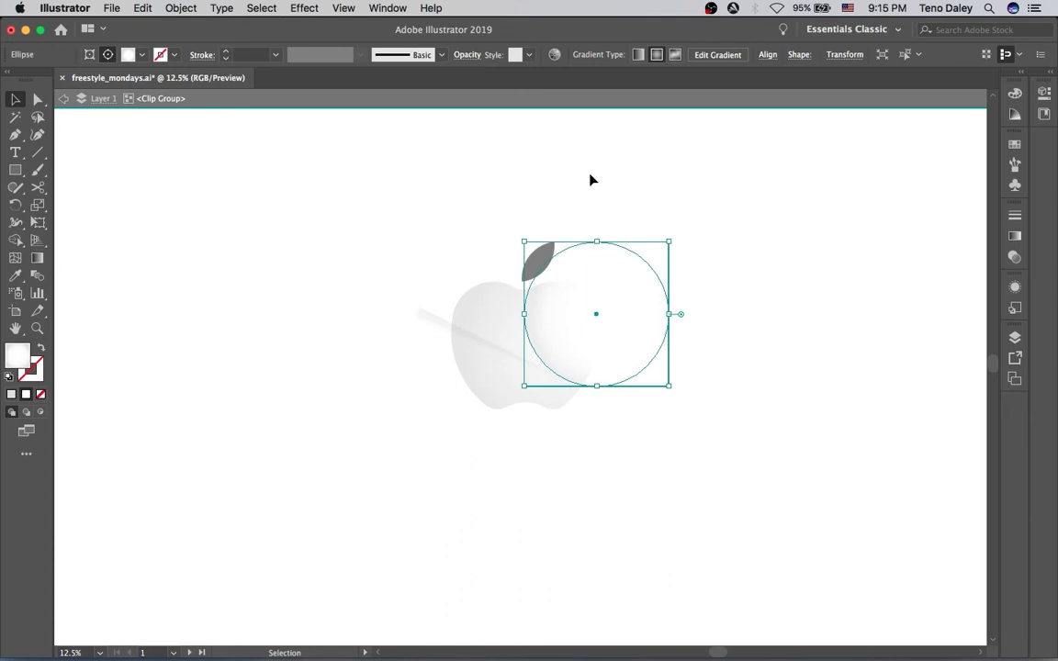
left_click(592, 180)
double_click(547, 214)
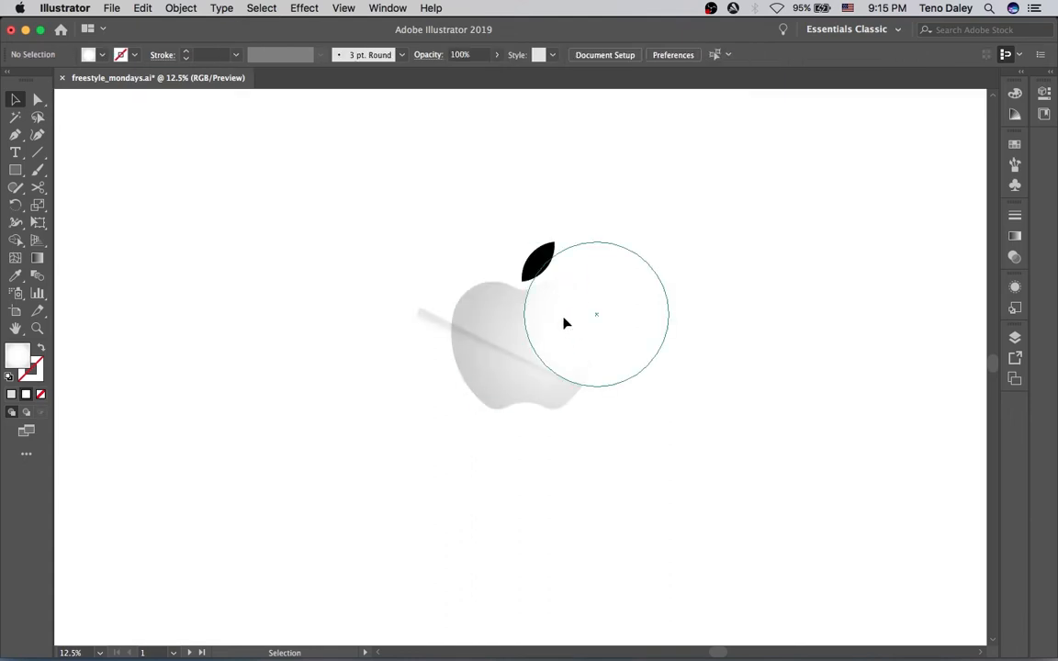
Set the circle's first gradient stop opacity to 0%
double_click(562, 316)
left_click(565, 320)
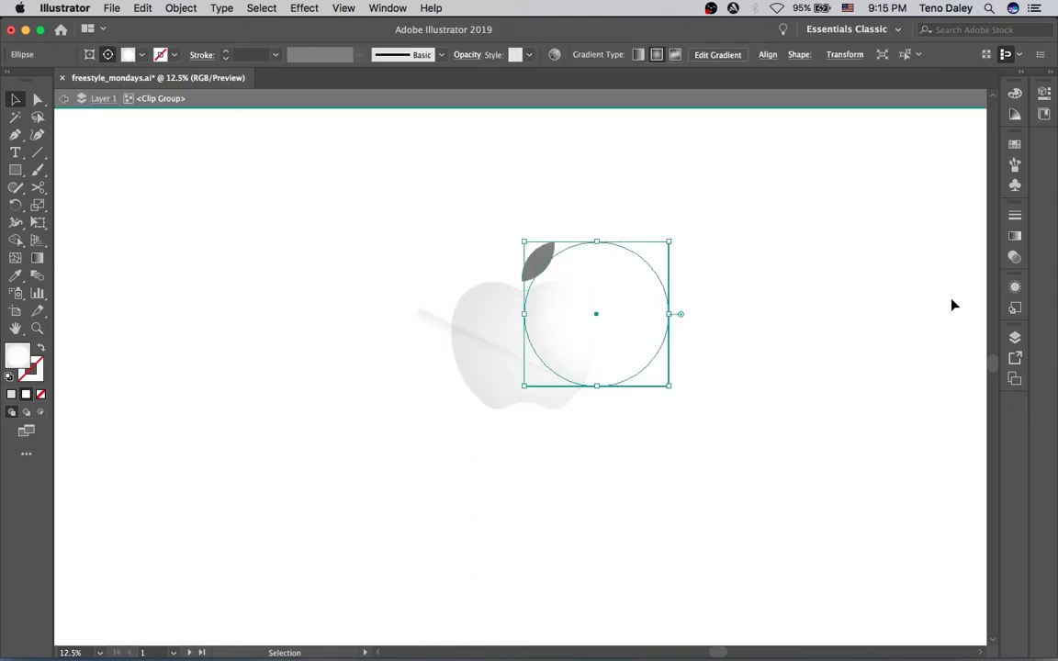
left_click(1014, 236)
left_click(832, 346)
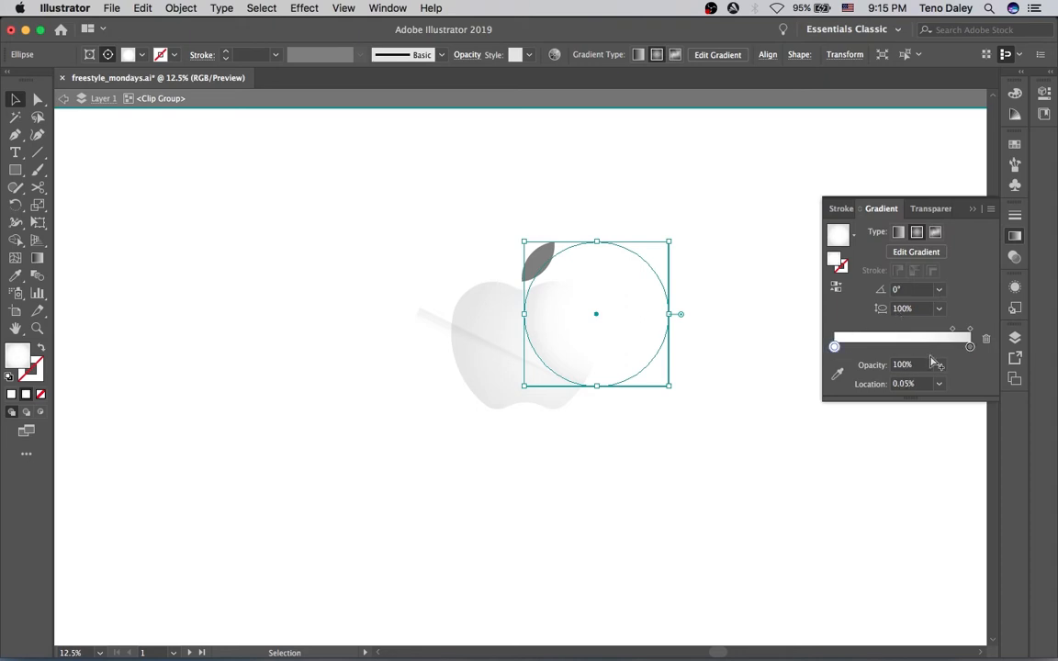
left_click(937, 364)
left_click(946, 372)
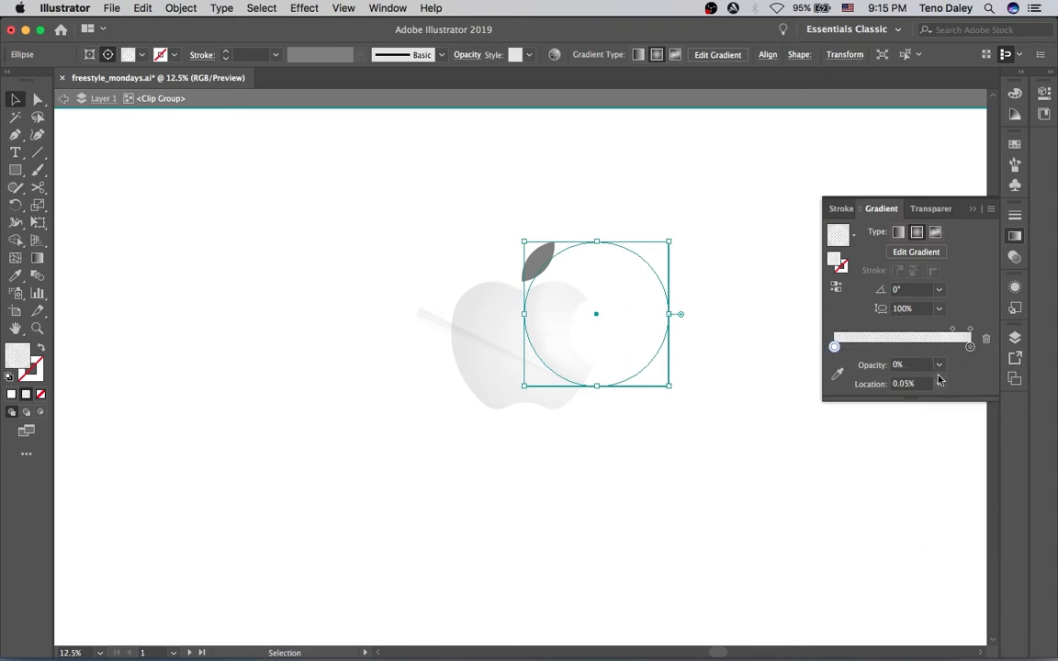
Set the circle's blending mode to Multiply
left_click(923, 210)
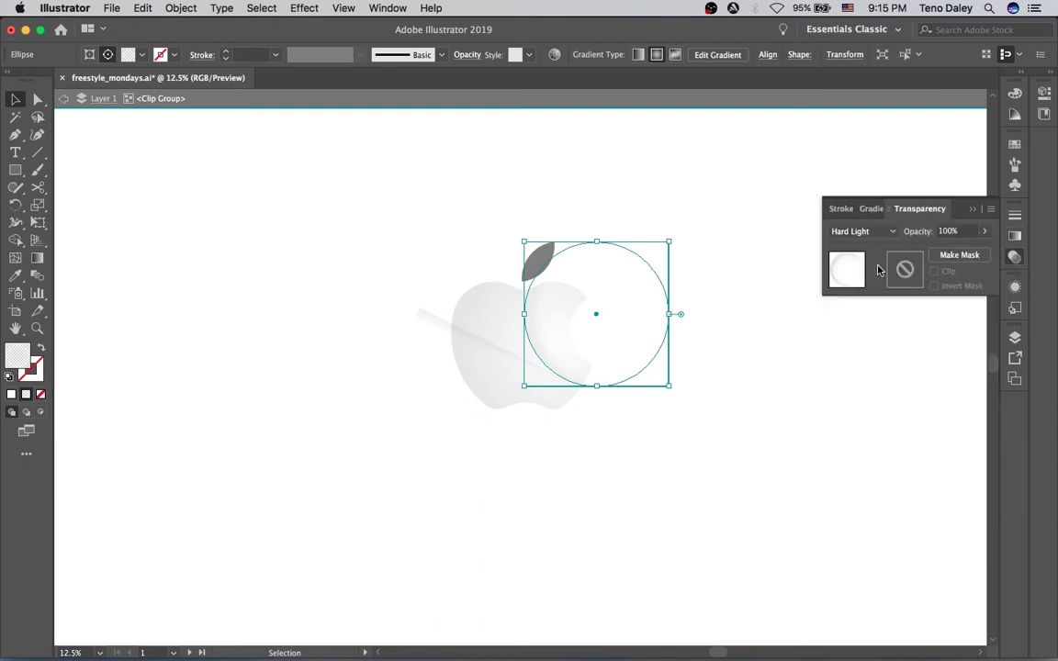
left_click(864, 232)
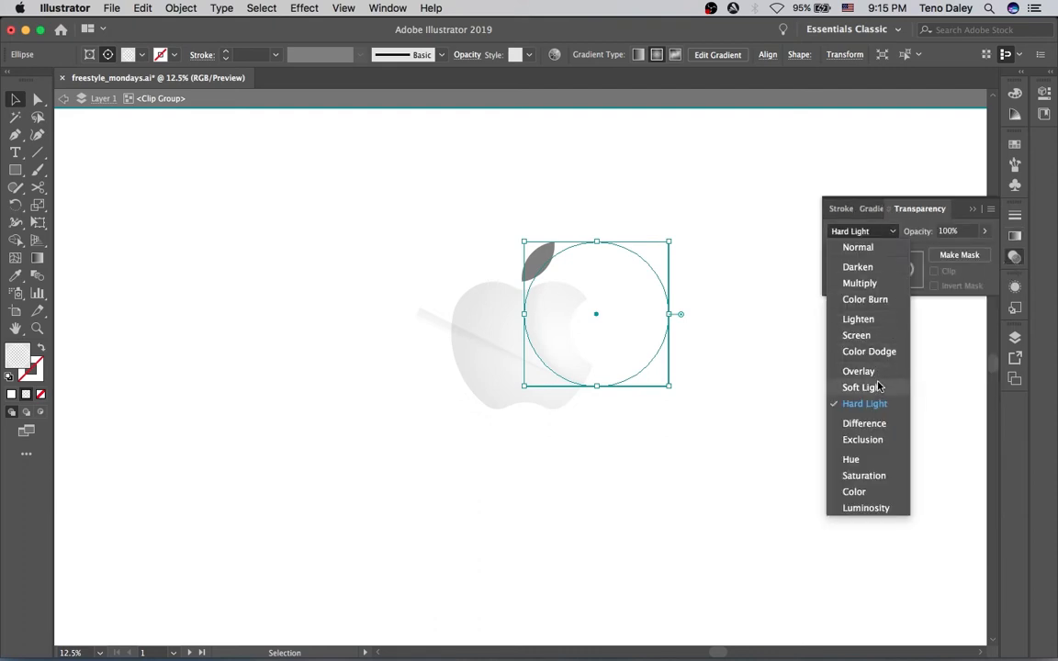
left_click(879, 387)
left_click(863, 231)
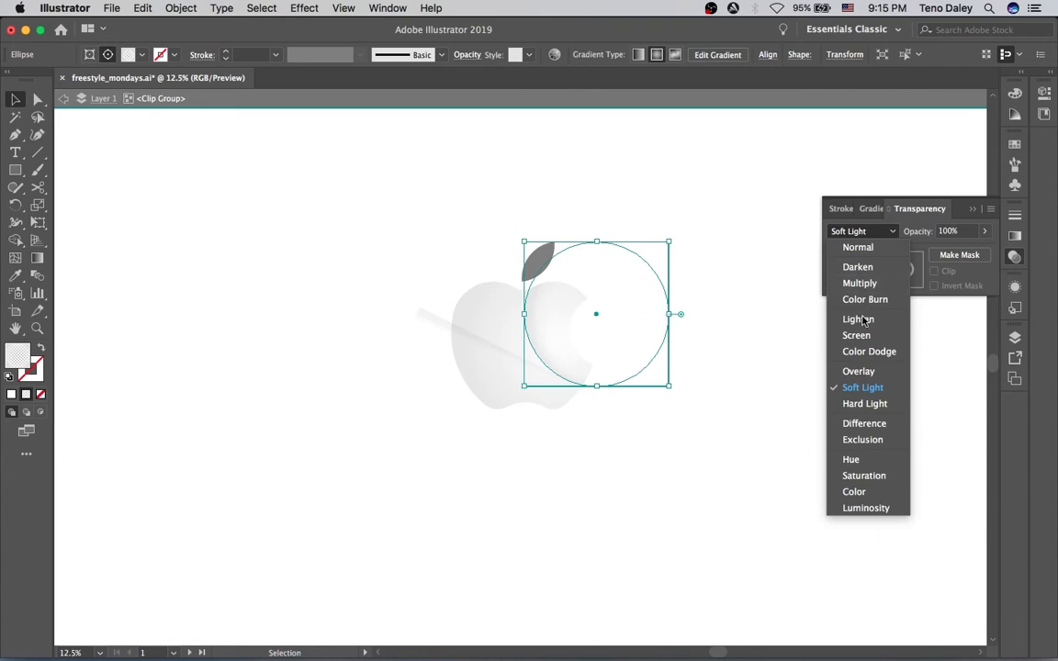
left_click(859, 283)
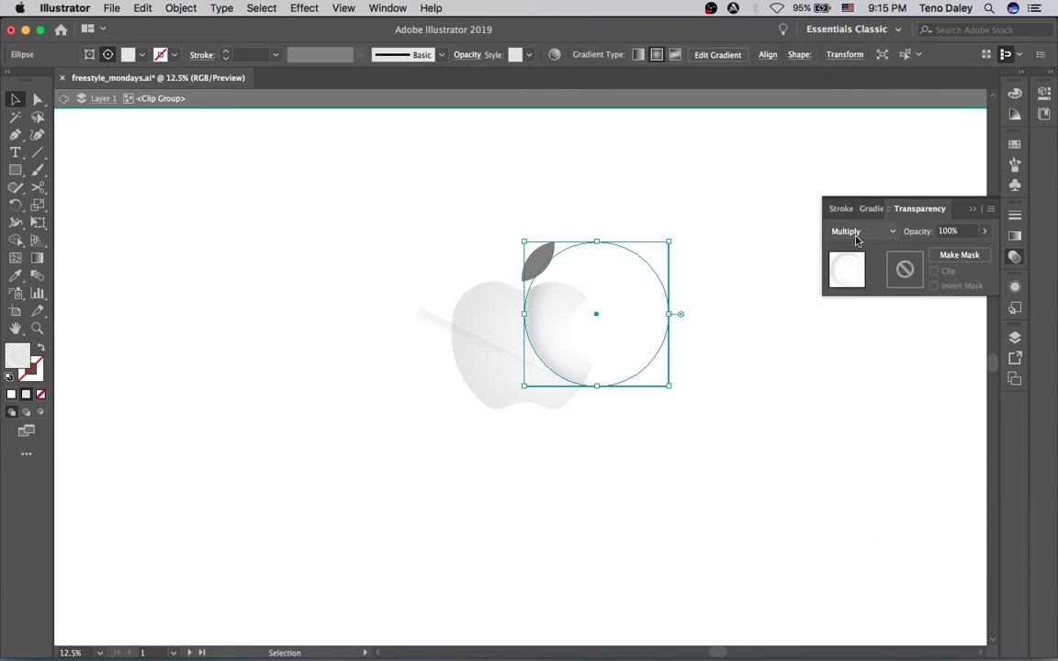
left_click(795, 174)
left_click(786, 174)
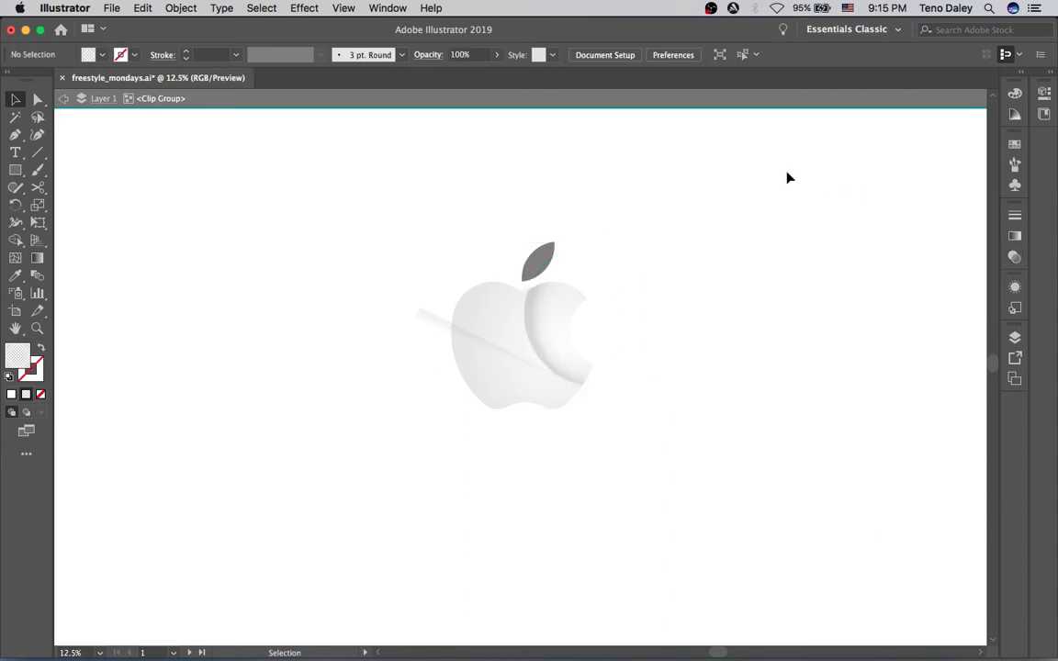
Reselect the circle and fine-tune its radial gradient with the Gradient tool
double_click(541, 331)
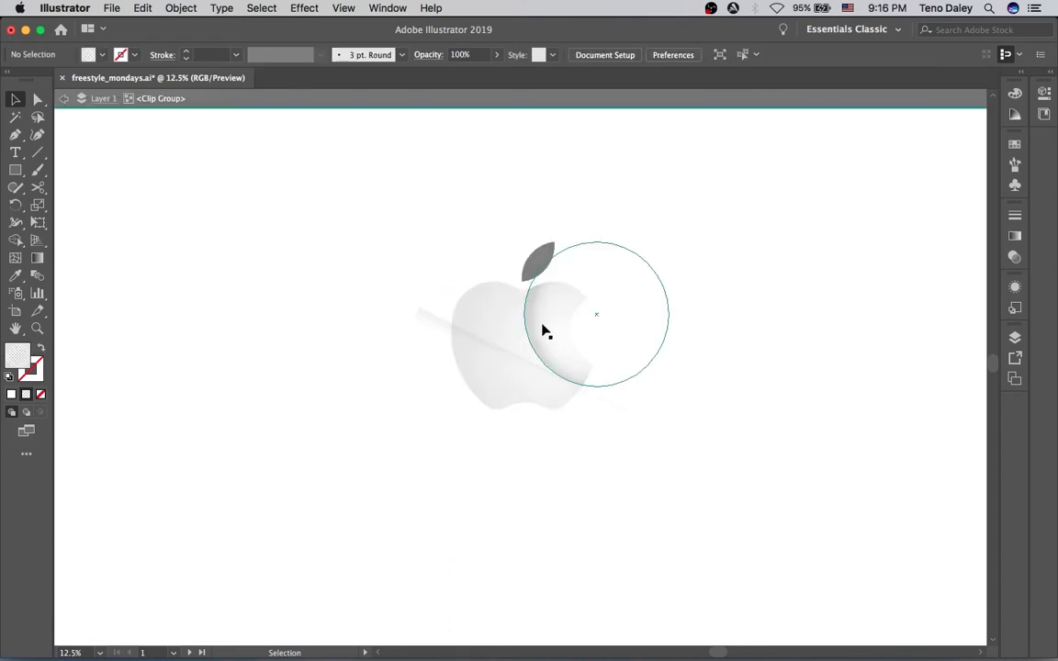
left_click(543, 331)
key("g")
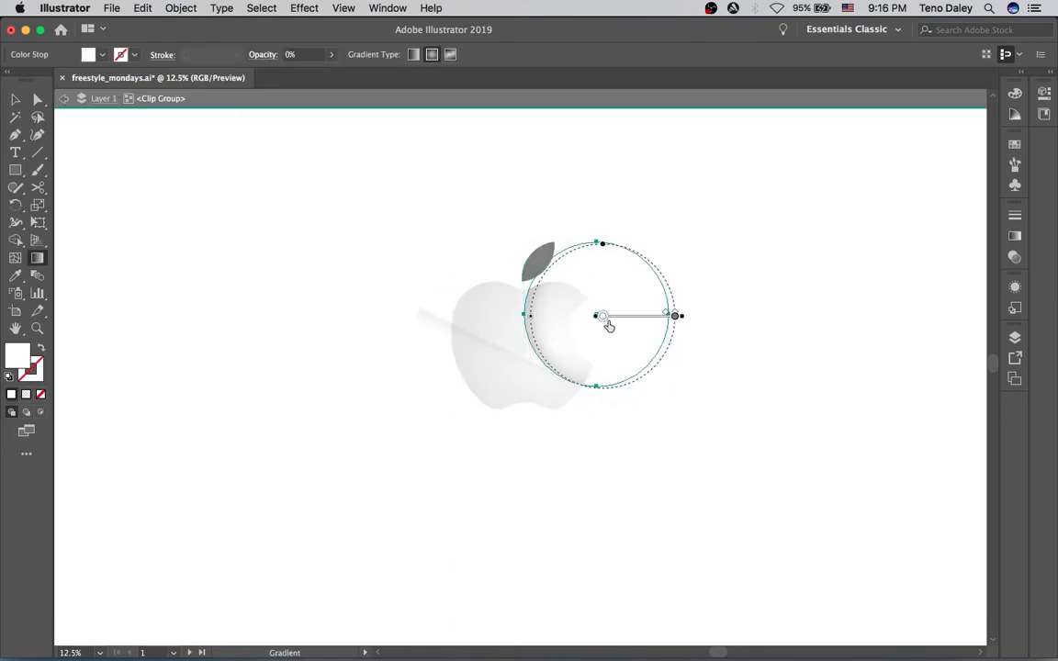
mouse_move(642, 316)
left_mouse_down()
mouse_move(633, 319)
mouse_move(643, 321)
left_mouse_up()
key("v")
double_click(733, 395)
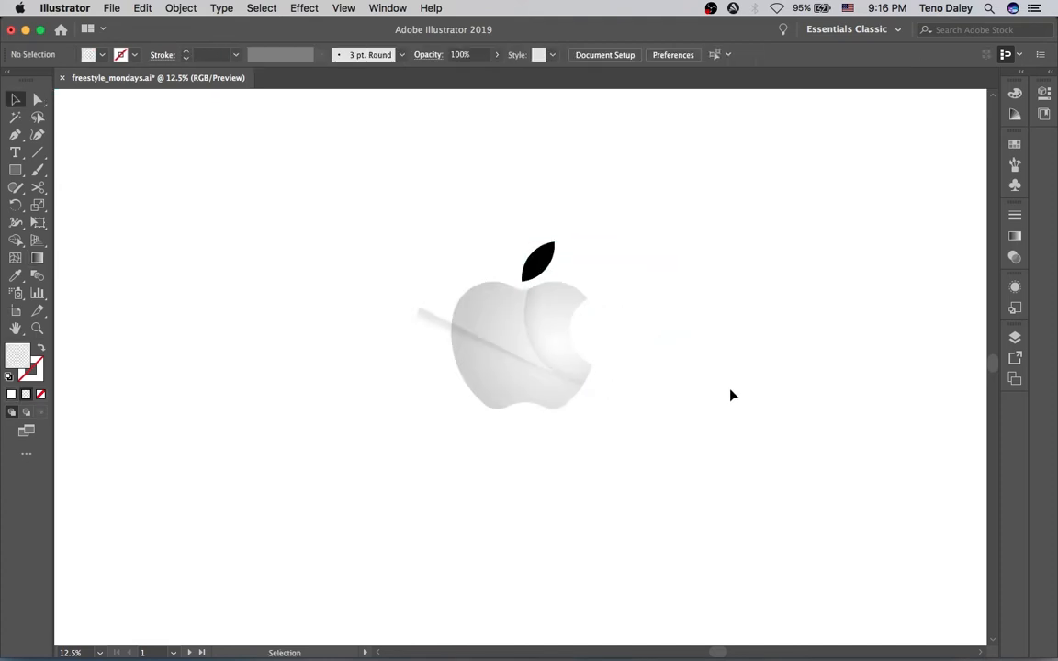
Nudge the apple body's radial gradient slightly with the Gradient tool
left_click(503, 319)
key("g")
mouse_move(575, 347)
left_mouse_down()
mouse_move(570, 366)
mouse_move(568, 344)
left_mouse_up()
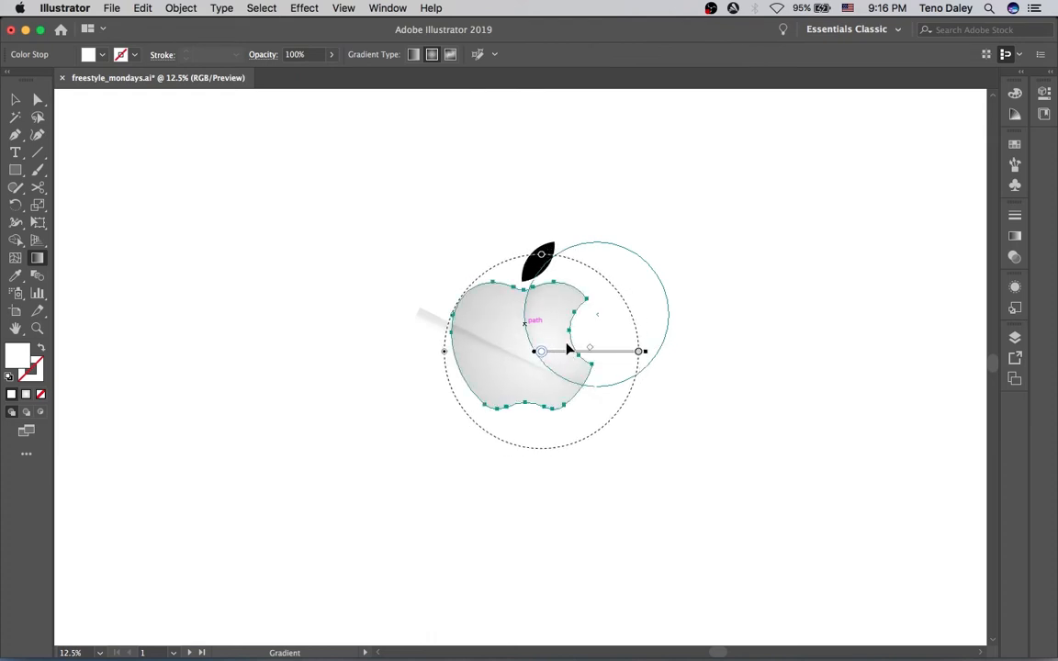
key("v")
left_click(419, 169)
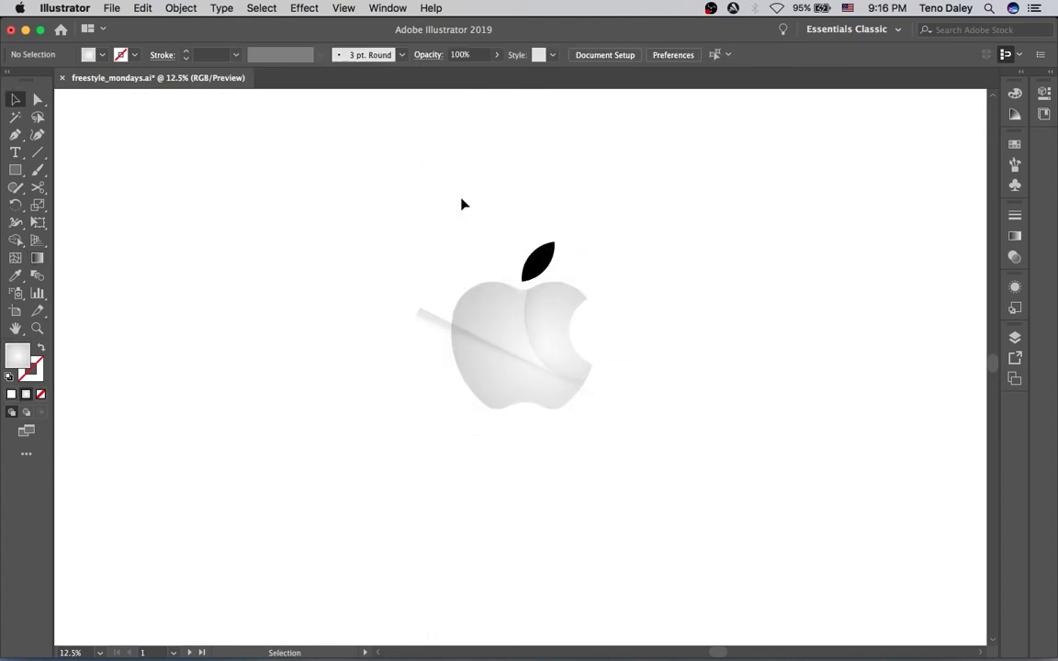
Select the clipped circle's gradient with the Gradient tool and undo the last change
double_click(542, 351)
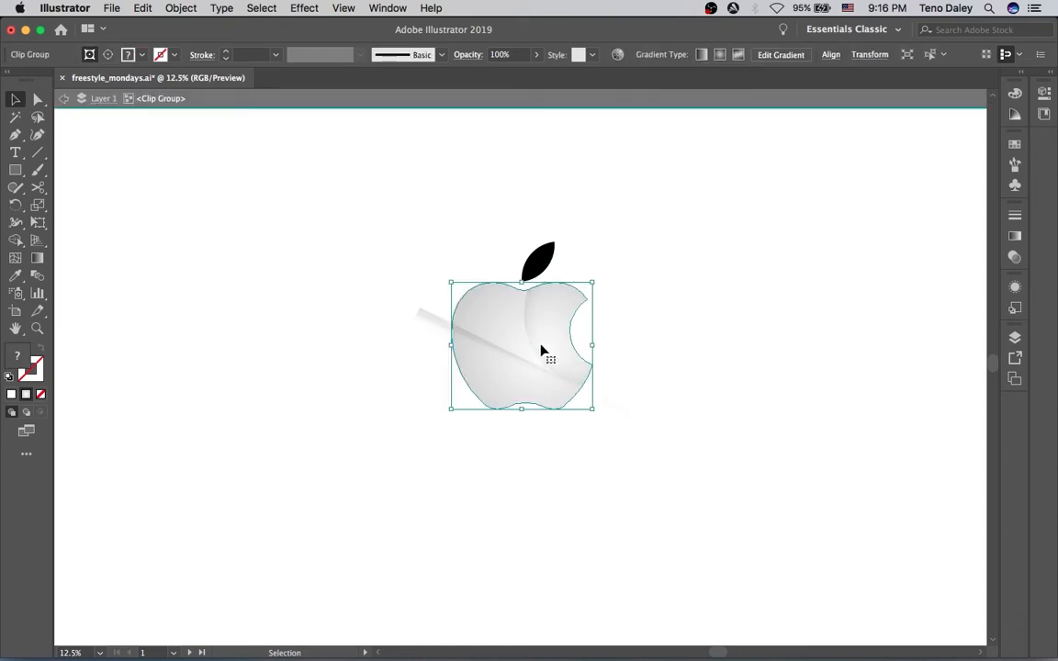
left_click(542, 350)
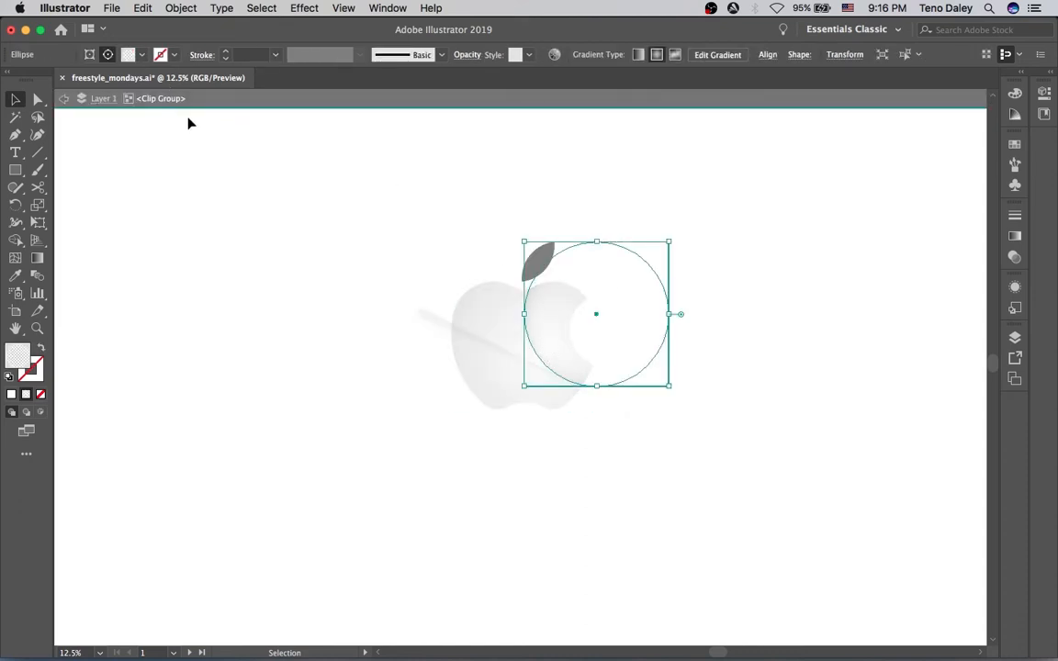
key("g")
left_click(665, 317)
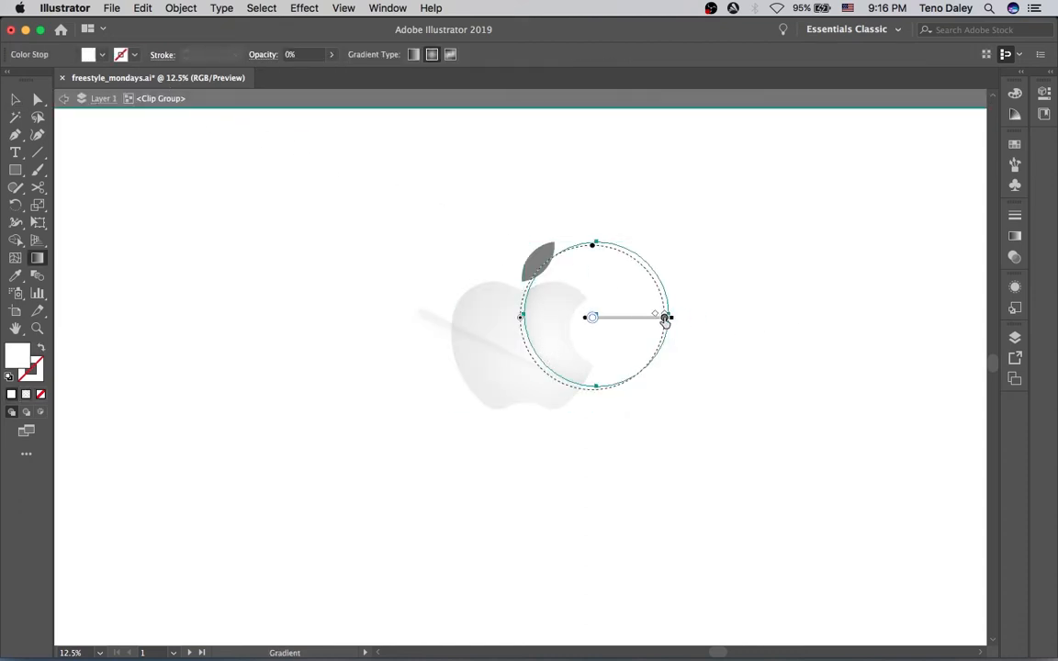
key("super+z")
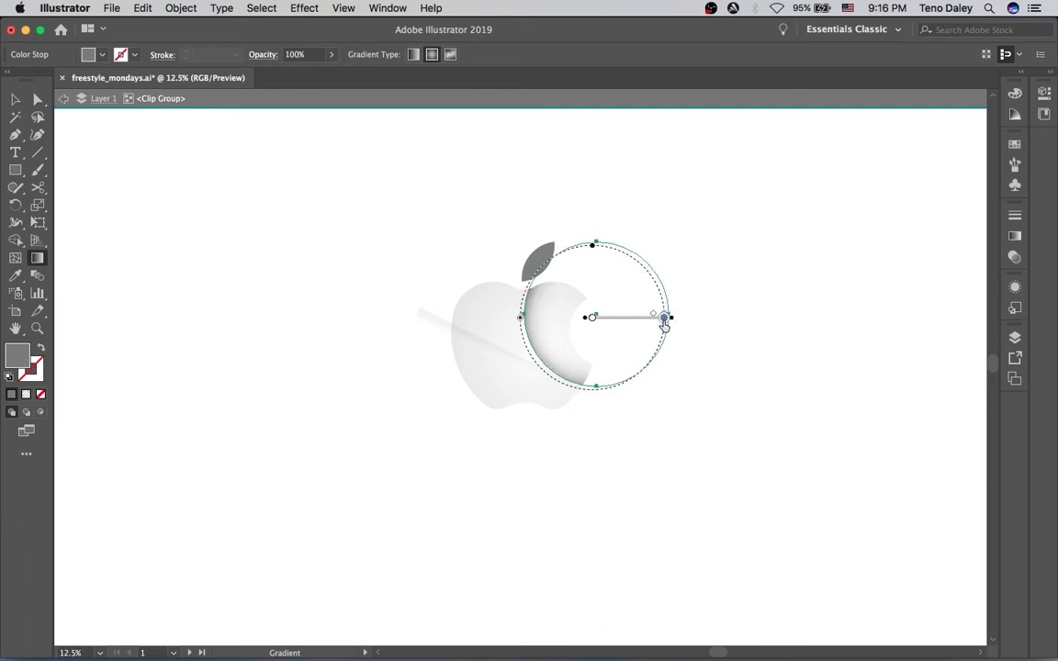
Set the circle's outer gradient stop to the light gray swatch (R=204 G=204 B=204)
double_click(664, 317)
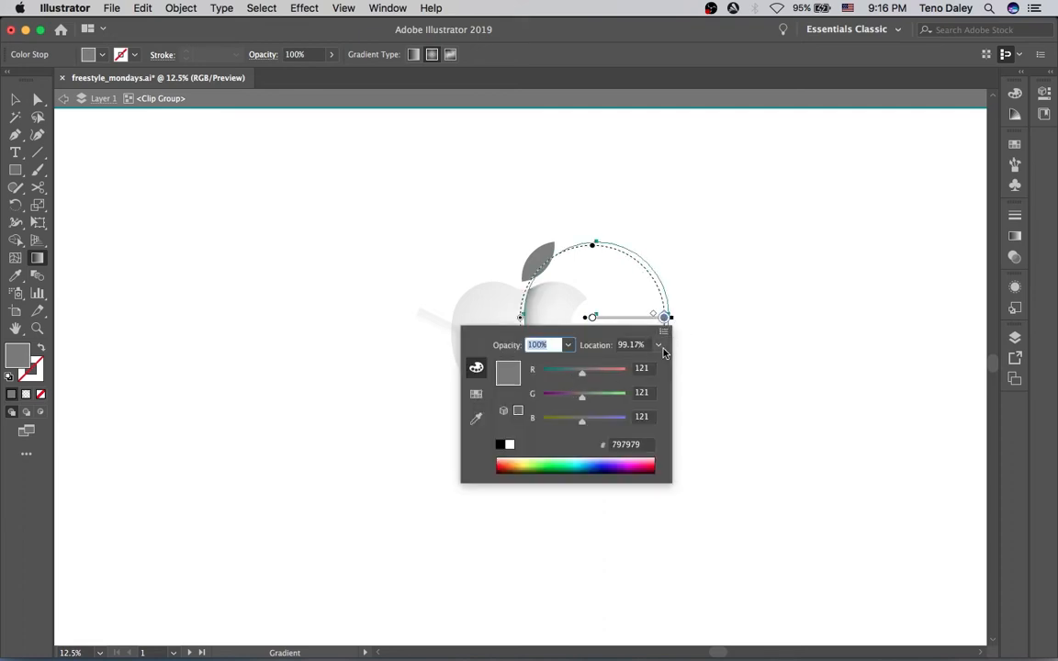
left_click(475, 393)
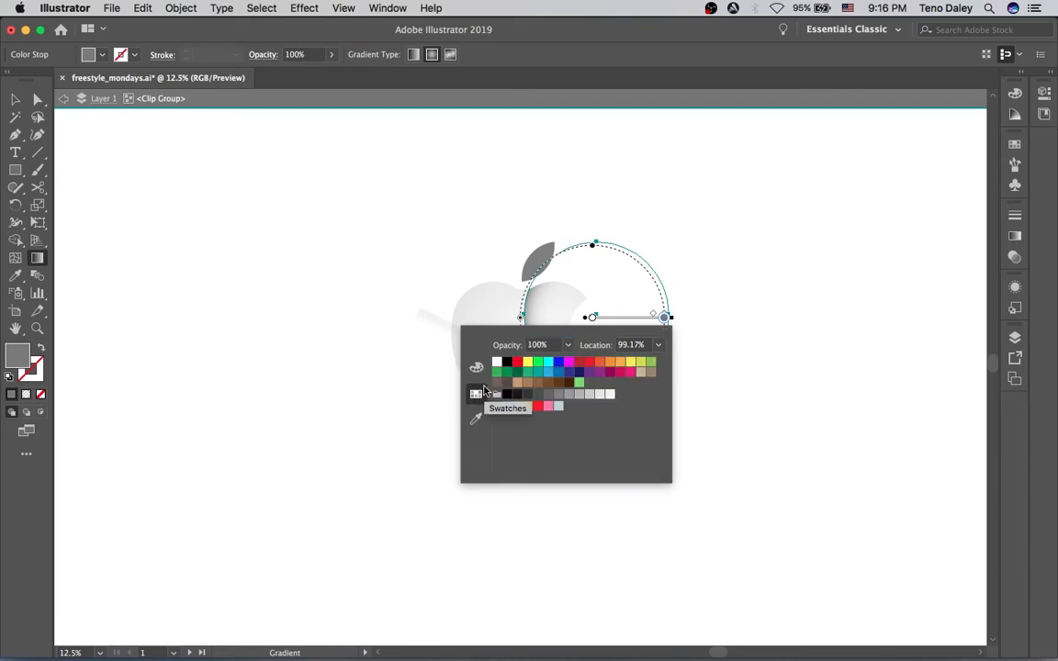
left_click(588, 395)
left_click(711, 390)
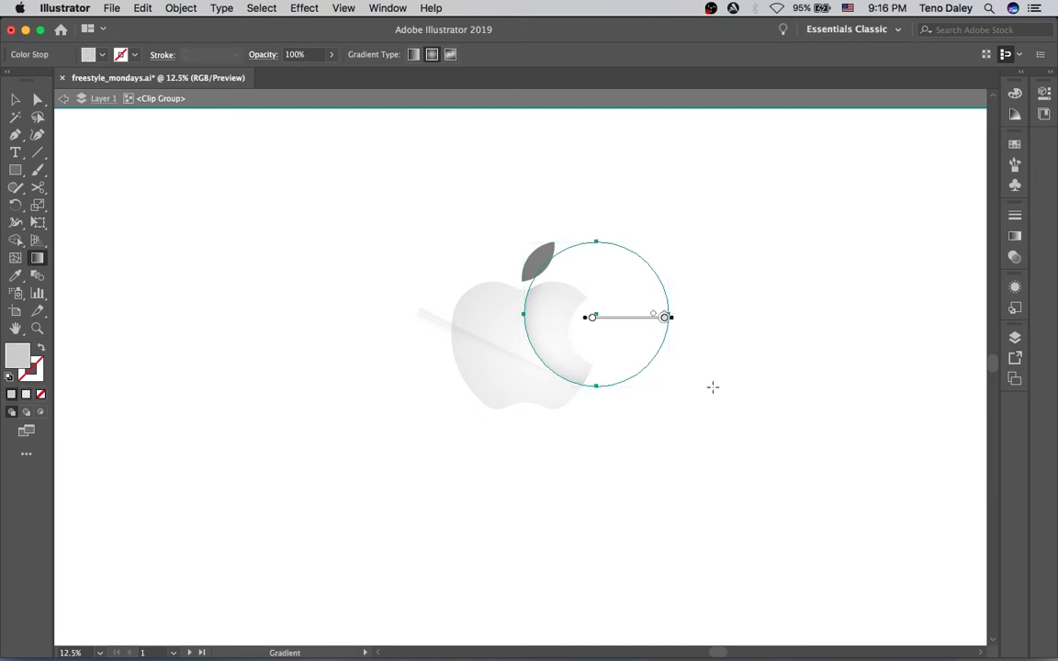
Deselect, zoom in, and select the diagonal shine rectangle, nudging it slightly down and right
key("v")
key("Escape")
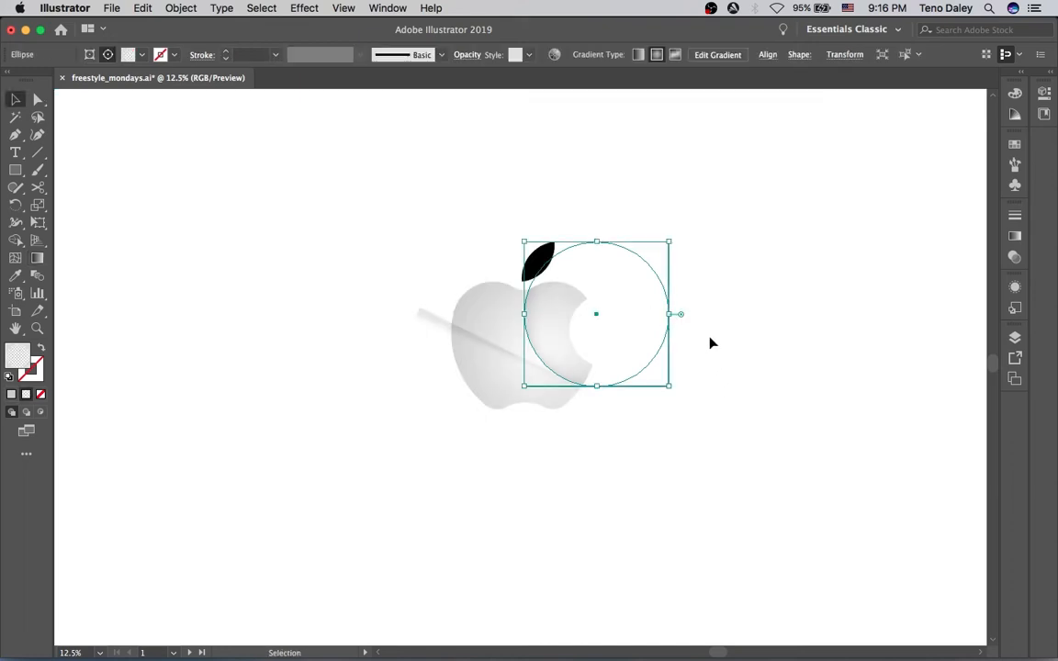
left_click(732, 430)
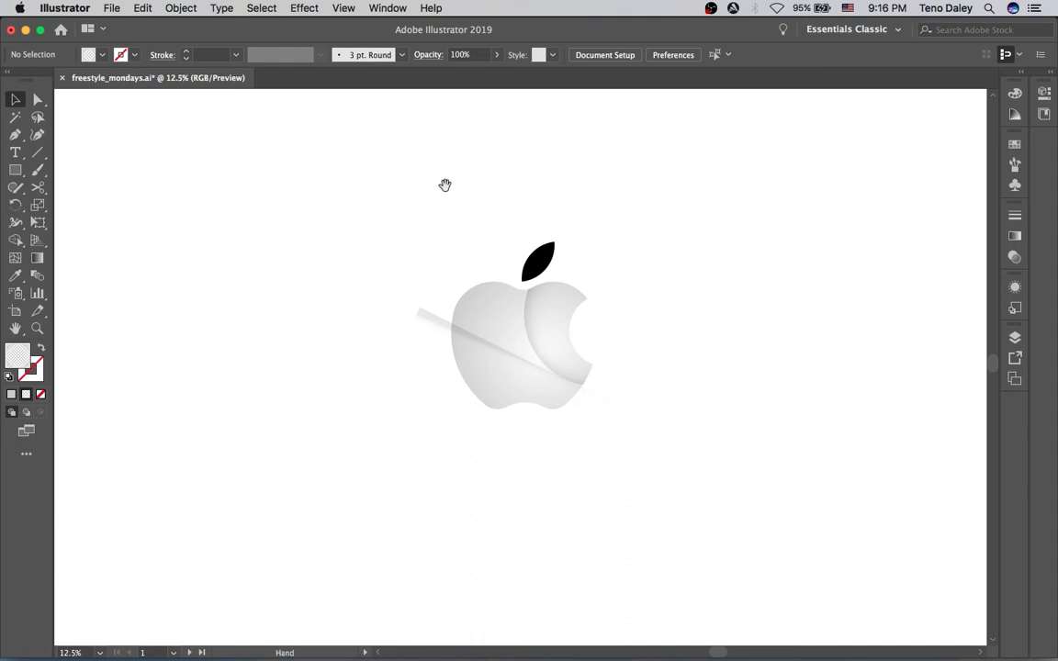
left_click(525, 389, "super")
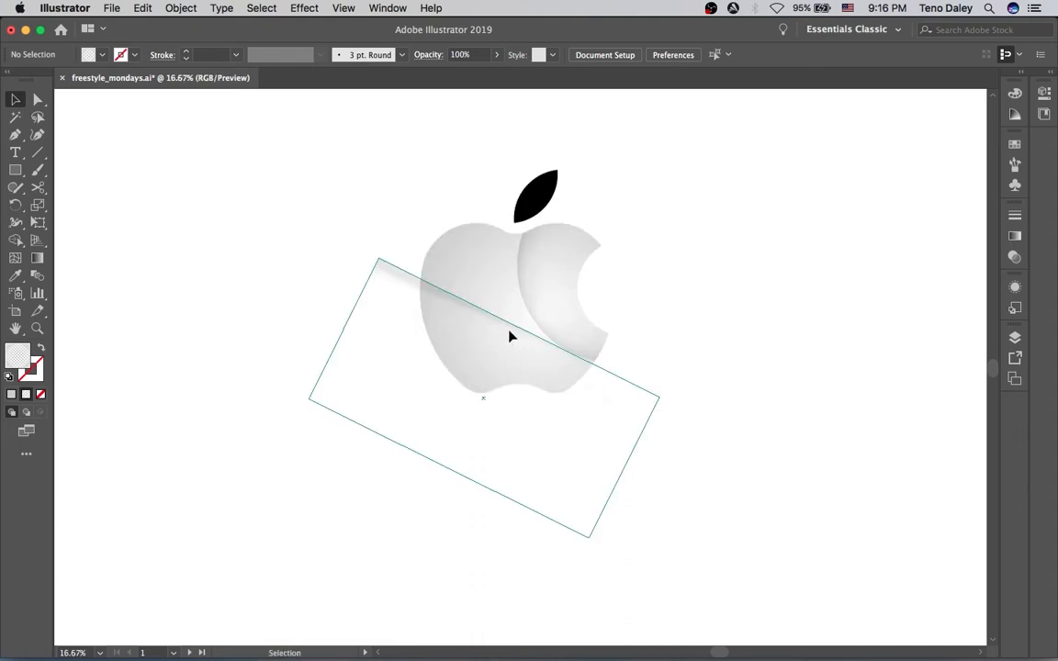
left_click(511, 337)
left_click(443, 220)
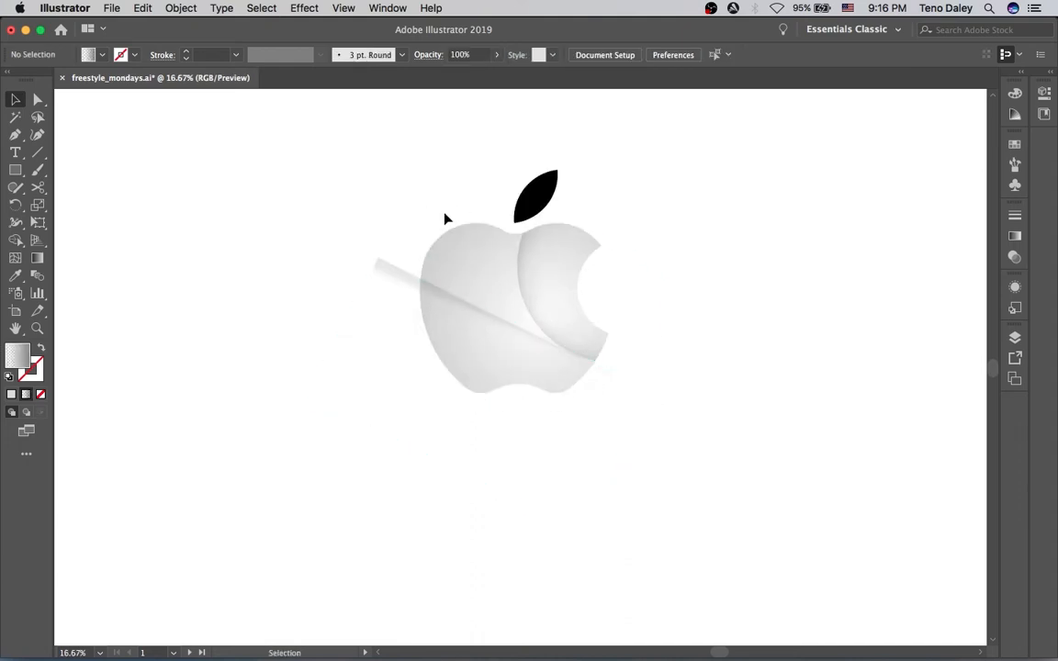
left_click(467, 318)
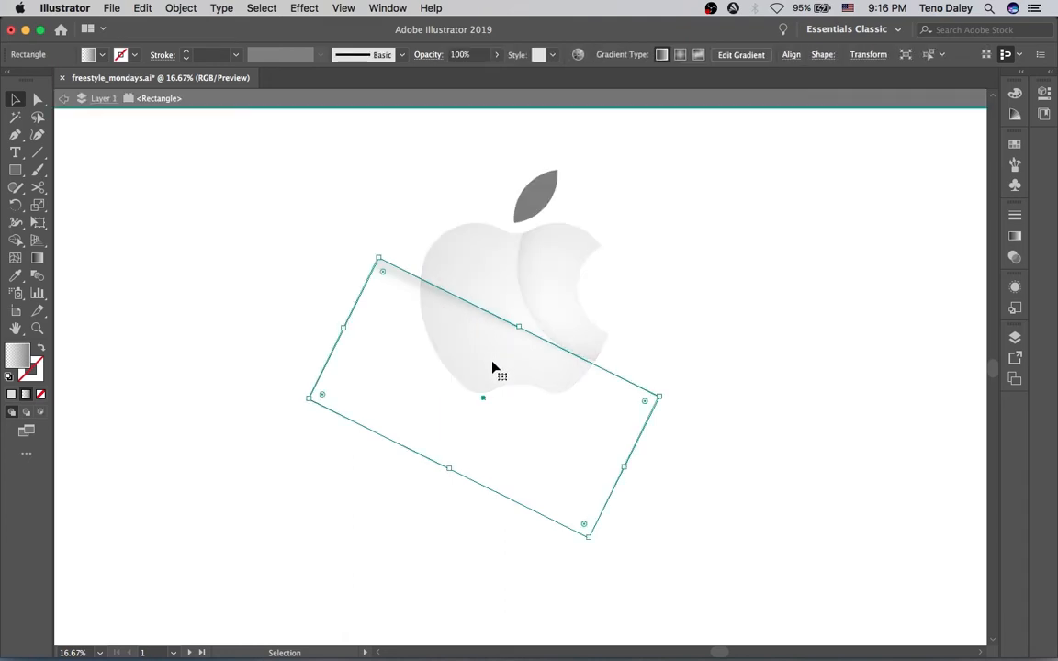
left_click(398, 246)
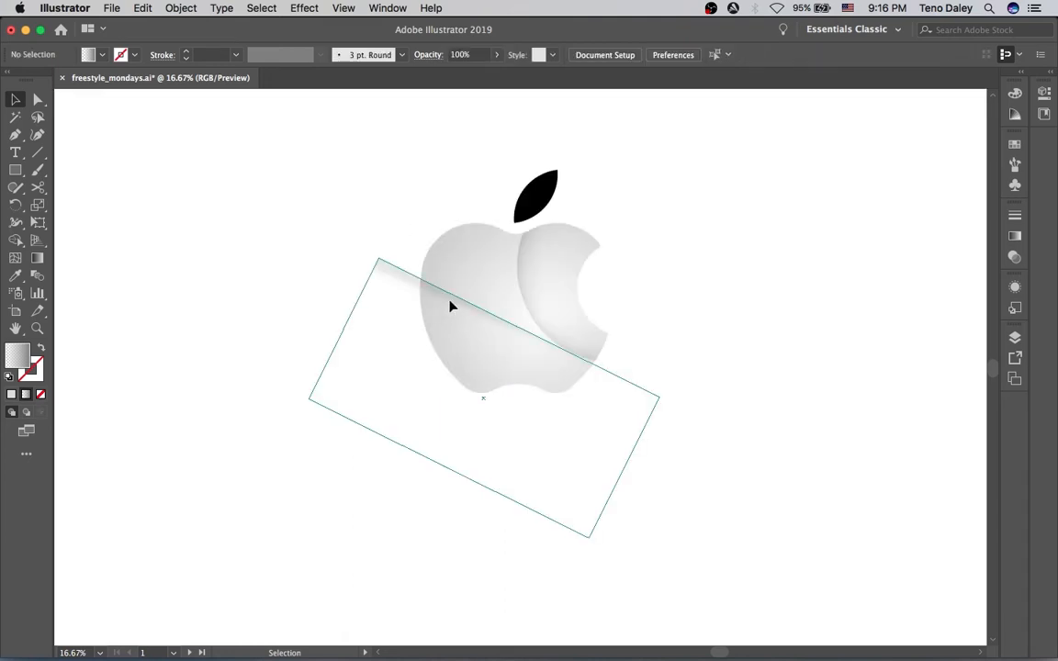
mouse_move(450, 306)
left_mouse_down()
mouse_move(462, 304)
mouse_move(457, 314)
left_mouse_up()
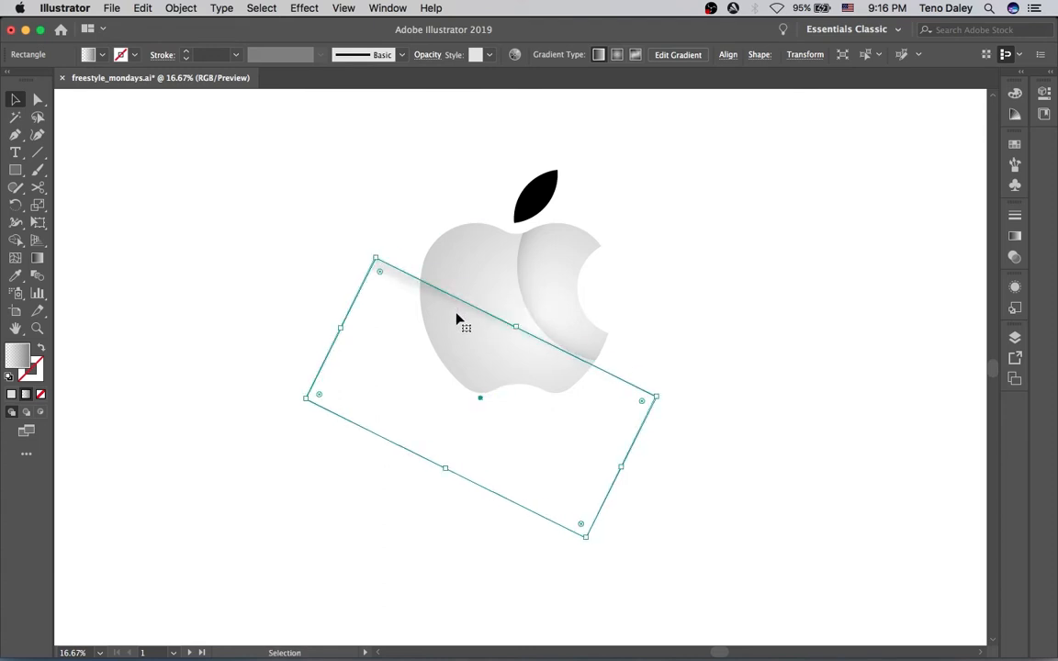
Apply a Stylize Outer Glow effect to the shine rectangle and set the glow color to white
left_click(292, 8)
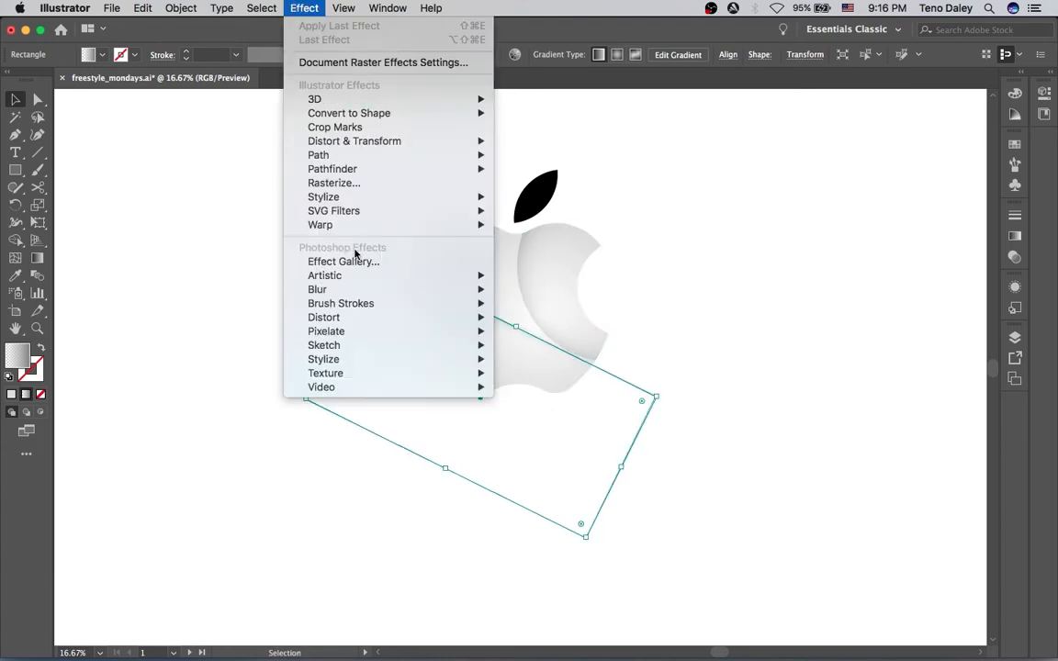
mouse_move(488, 197)
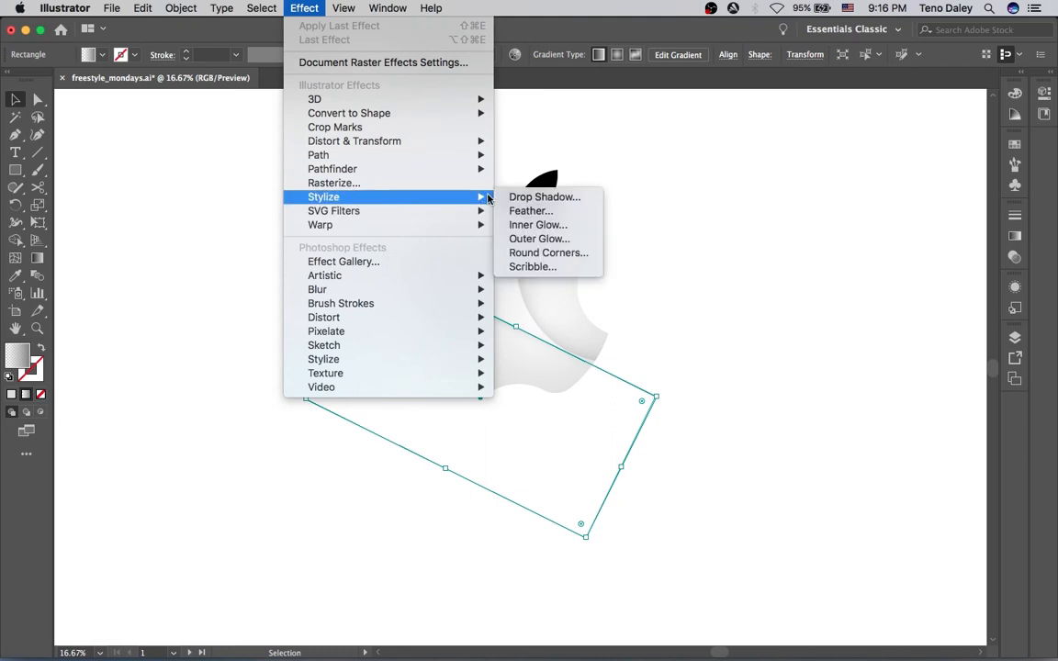
left_click(539, 239)
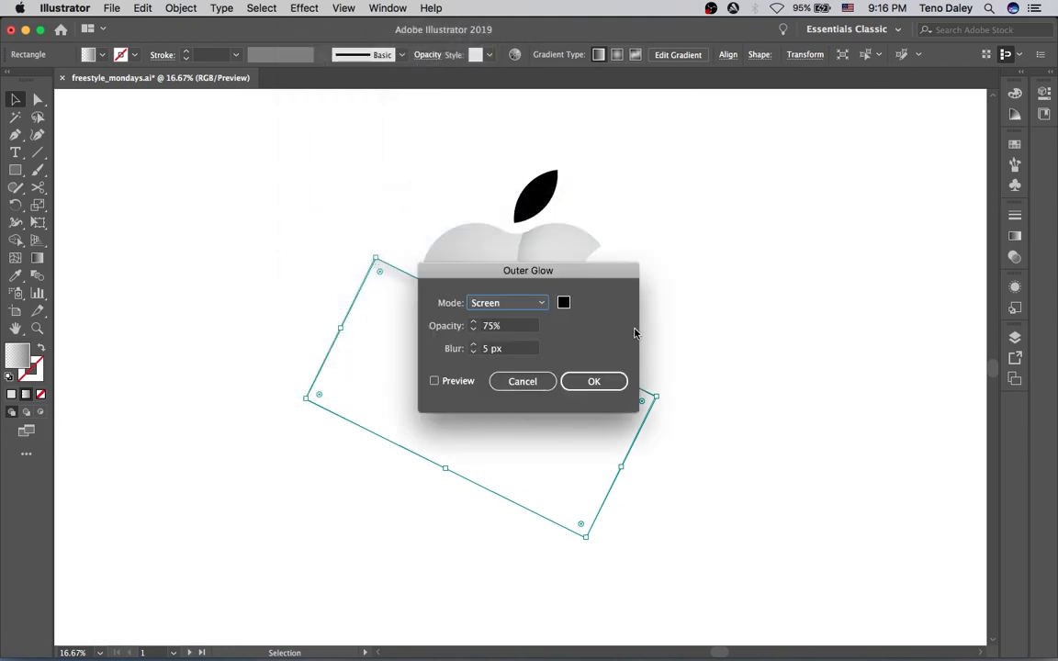
left_click(563, 303)
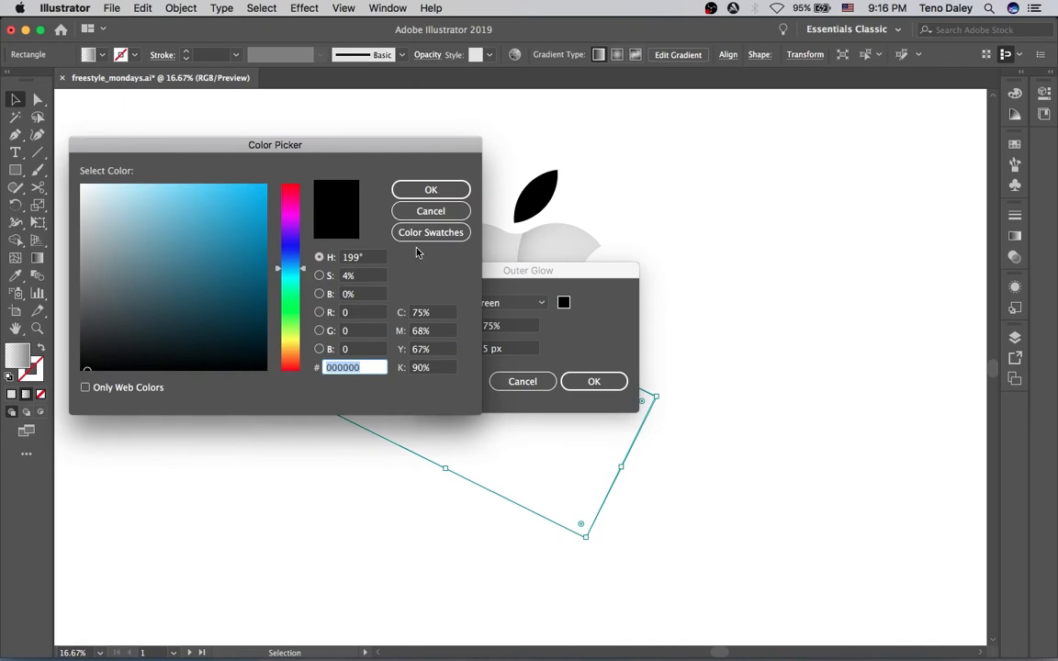
left_click_drag(162, 201, 39, 156)
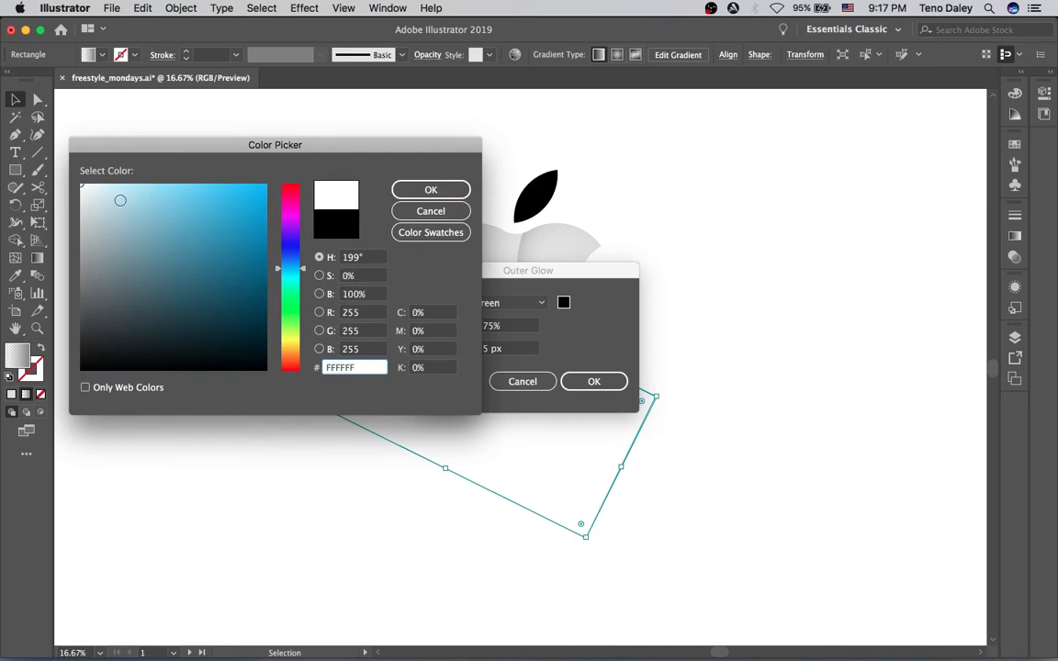
left_click_drag(92, 199, 85, 372)
left_click(431, 189)
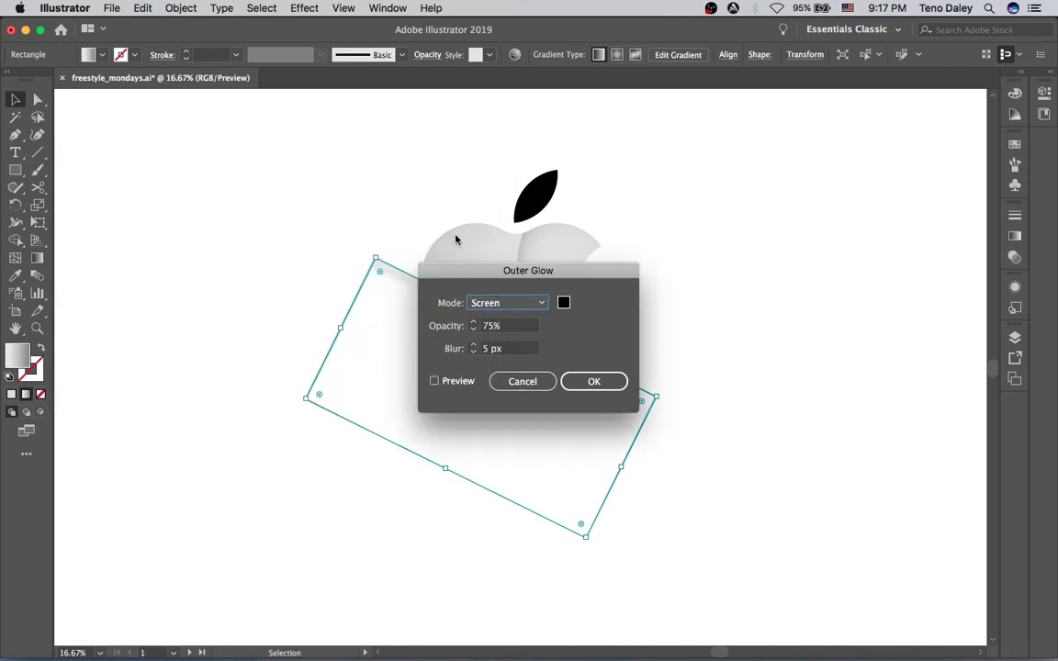
Turn on preview and set the Outer Glow mode to Normal with a blur of 15 px
left_click(435, 380)
left_click_drag(464, 269, 657, 265)
left_click(698, 297)
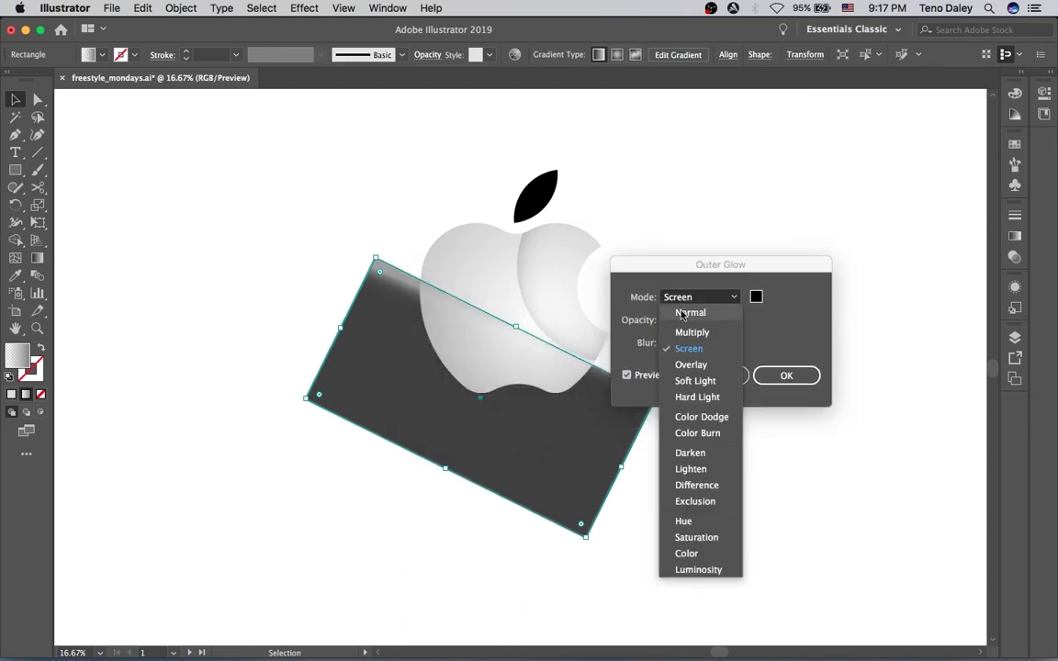
left_click(681, 310)
left_click(668, 338)
left_click(667, 338)
left_click(667, 337)
left_click(668, 337)
left_click(668, 339)
Reconfirm the white glow color, apply the Outer Glow, and deselect
left_click(756, 298)
left_click_drag(114, 191, 81, 185)
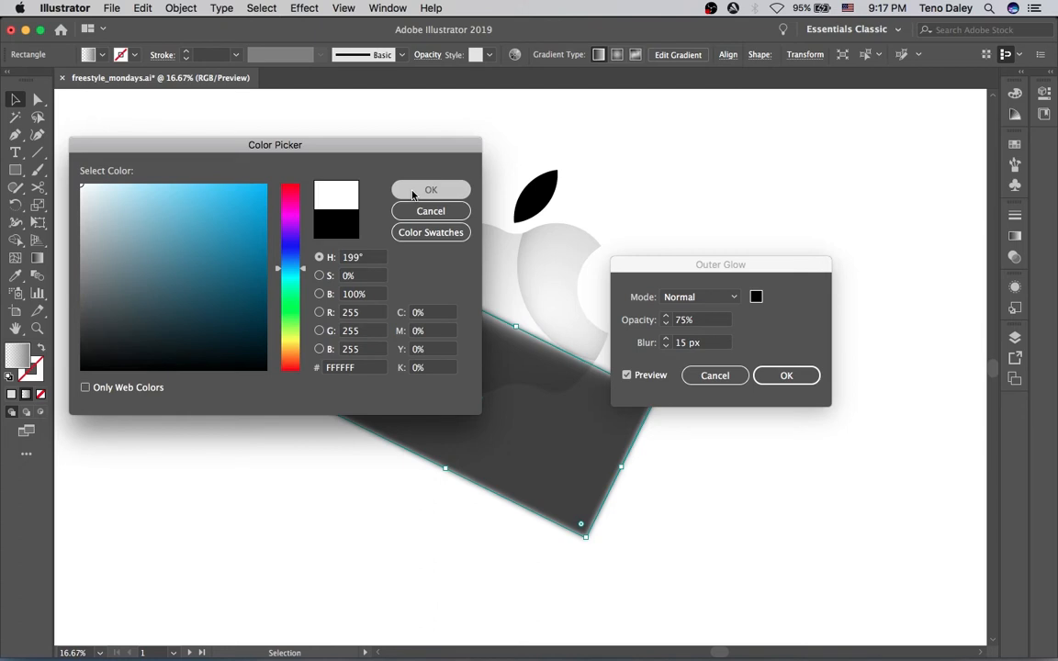
left_click(413, 192)
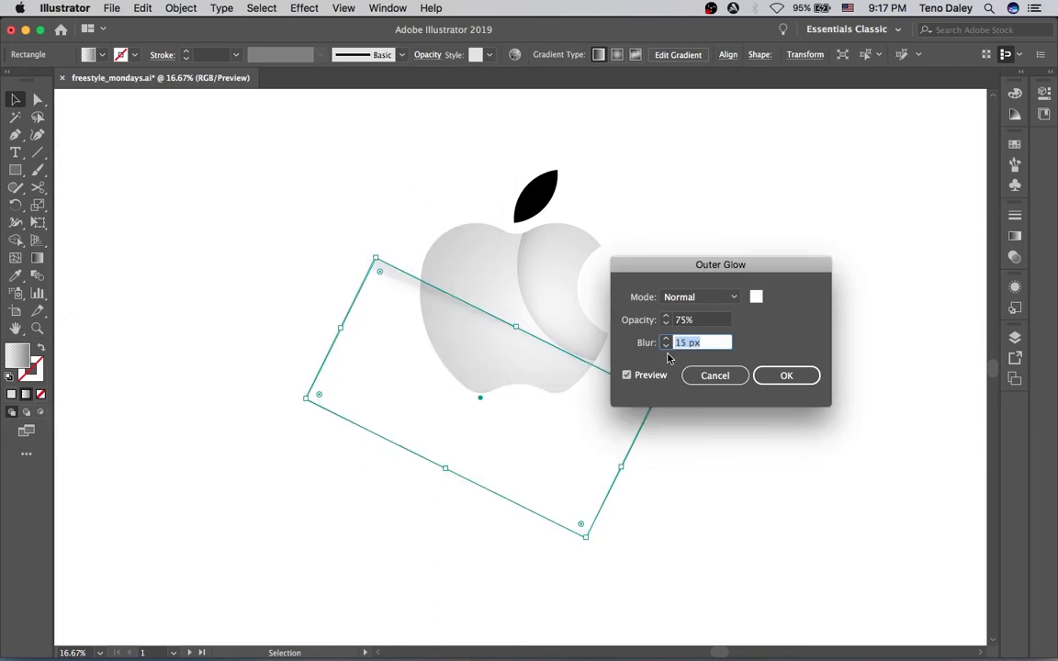
left_click(792, 380)
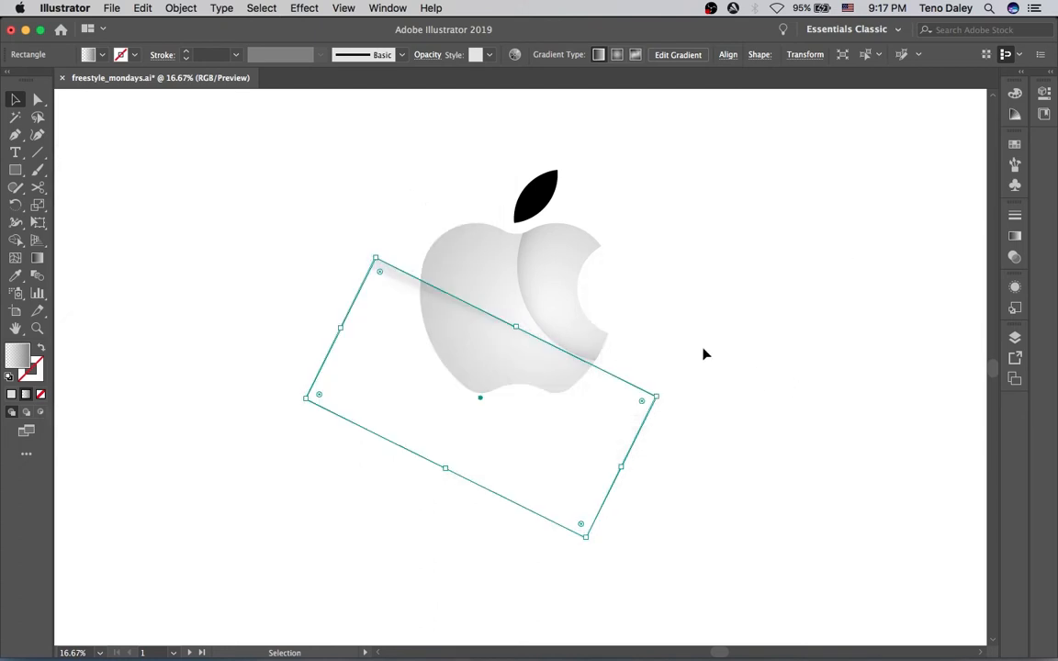
left_click(768, 399)
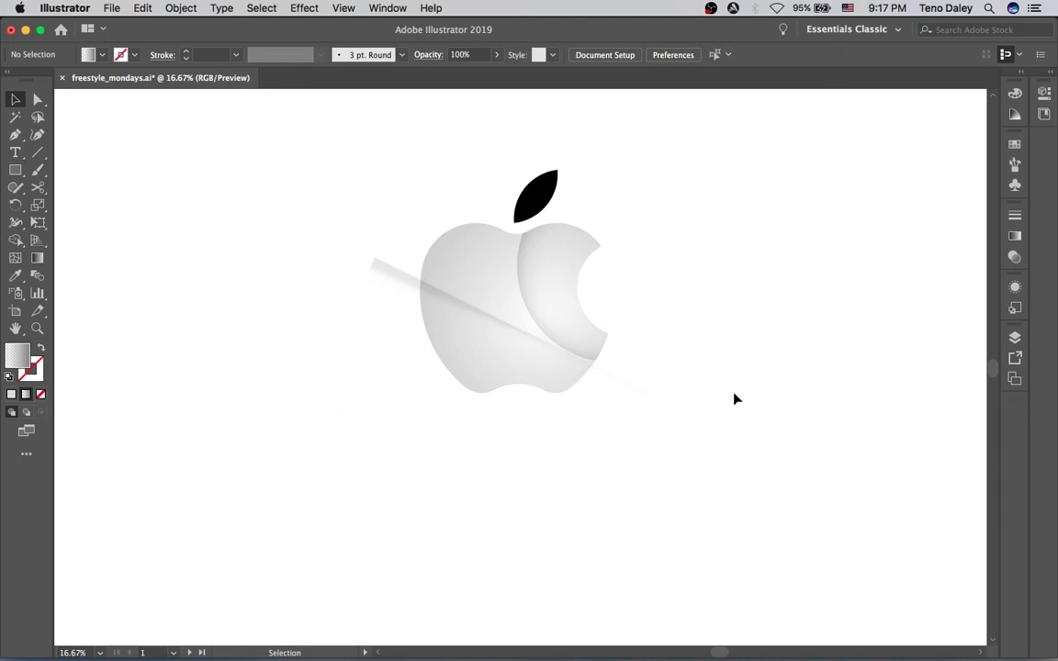
Select the shine rectangle, zoom in, and open its Outer Glow settings from the Appearance panel to review them
left_click(442, 303)
key("super+minus")
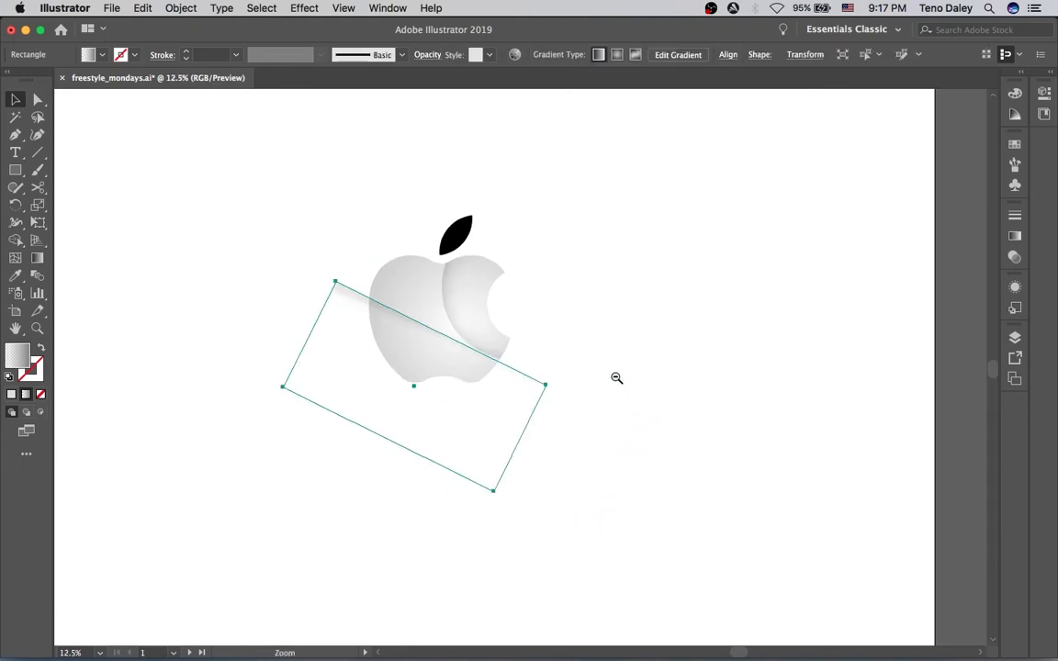
left_click_drag(514, 331, 613, 382)
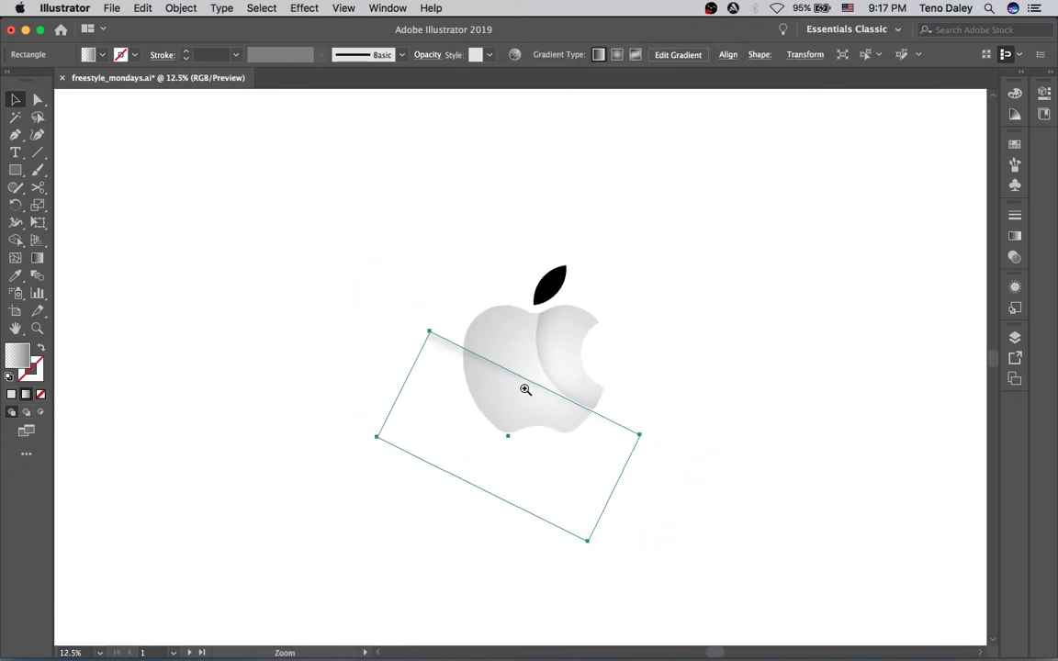
left_click(529, 384)
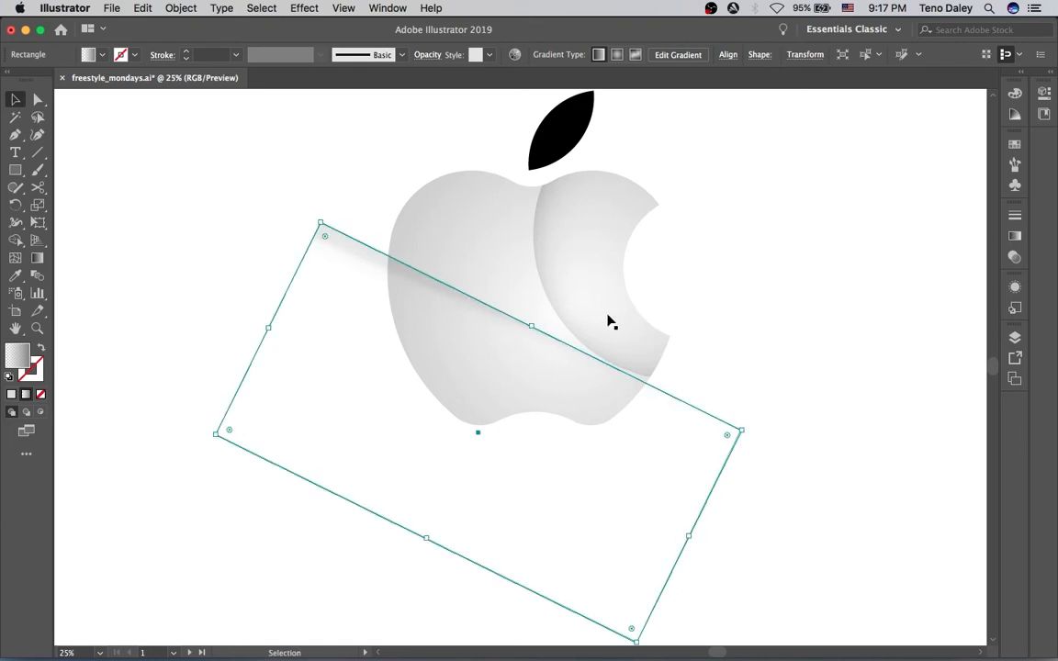
left_click(1014, 284)
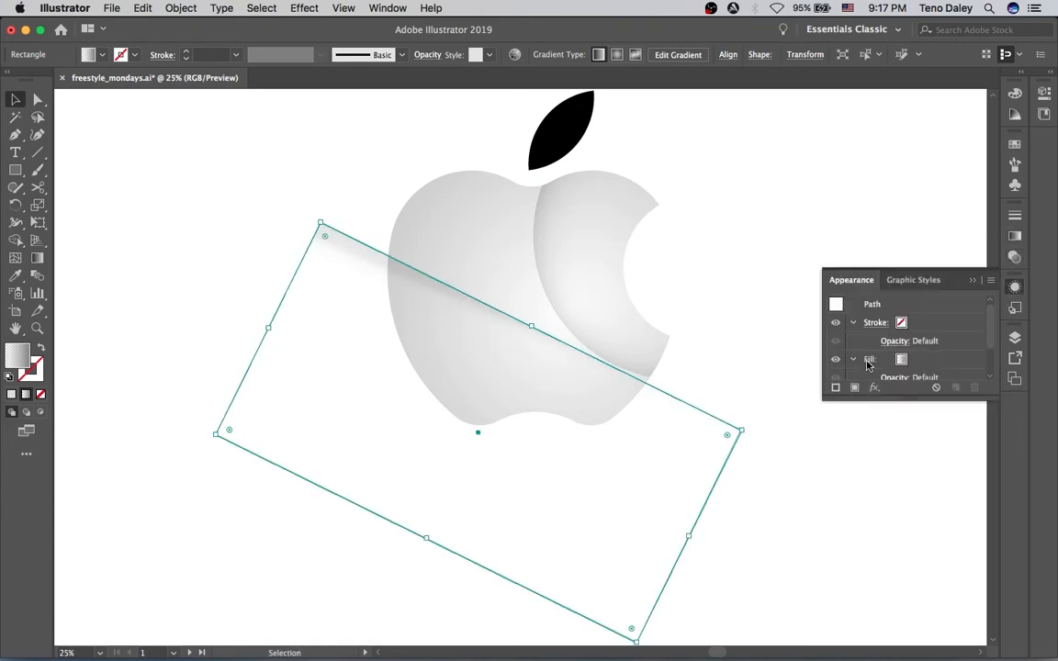
left_click(936, 362)
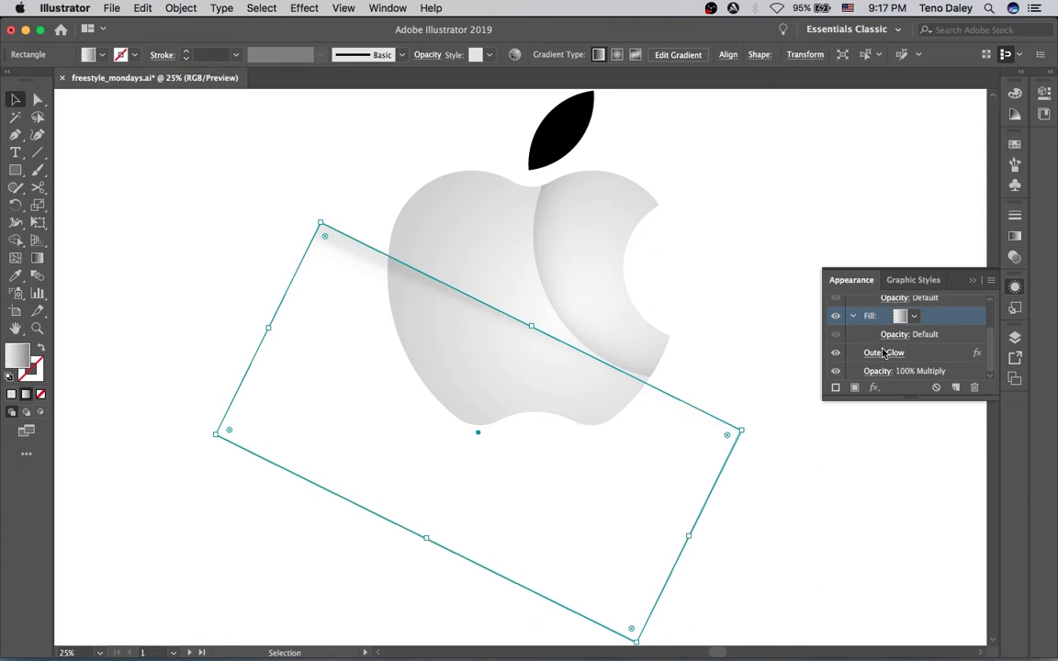
left_click(883, 353)
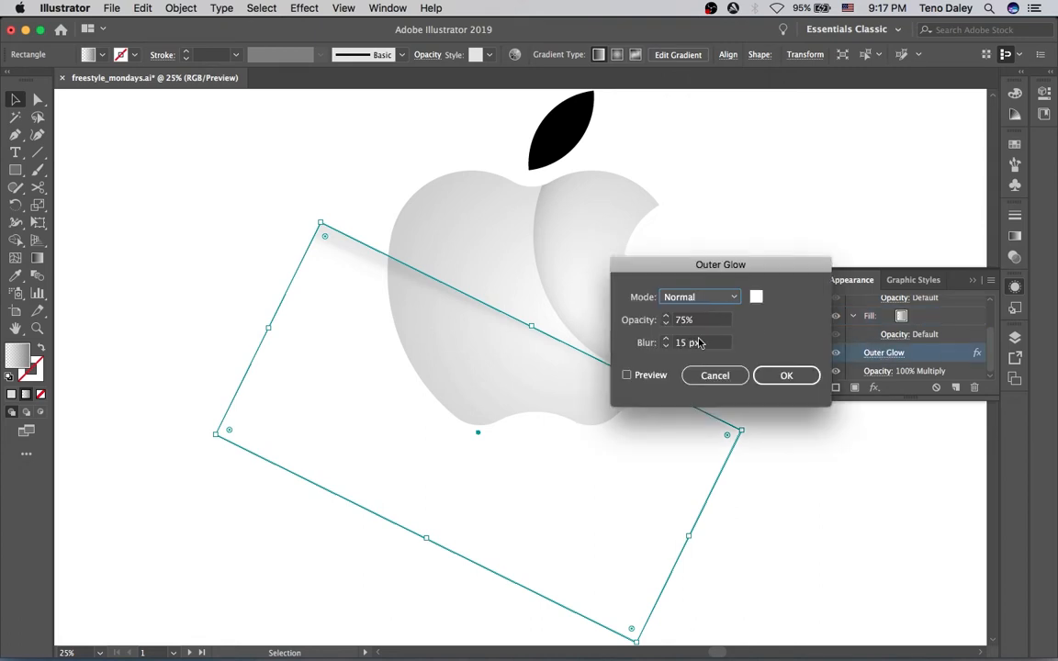
left_click(754, 297)
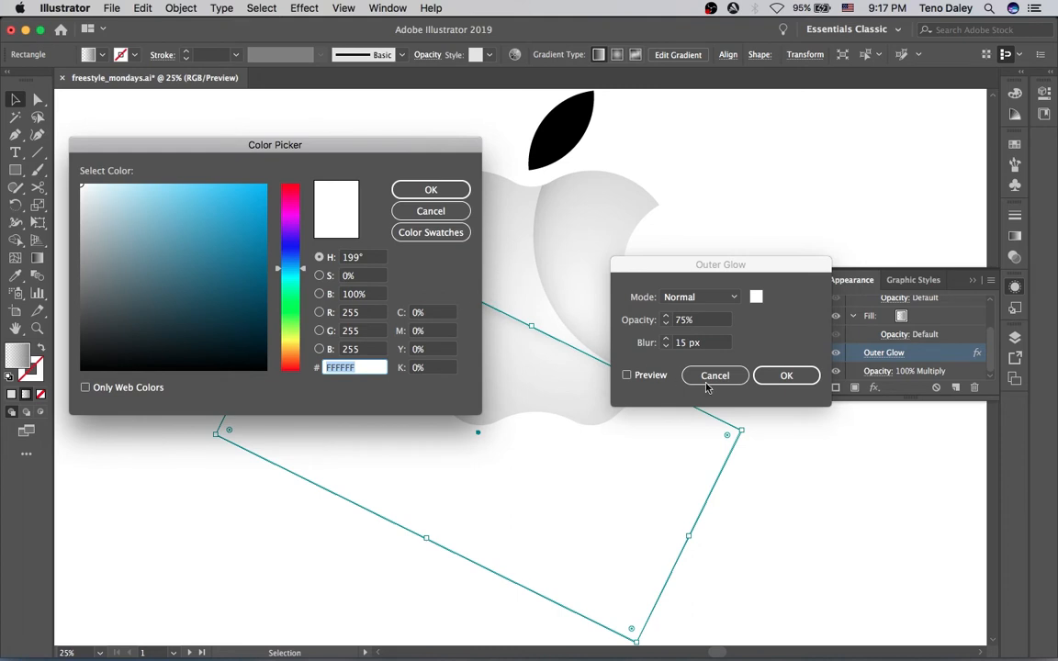
left_click(416, 197)
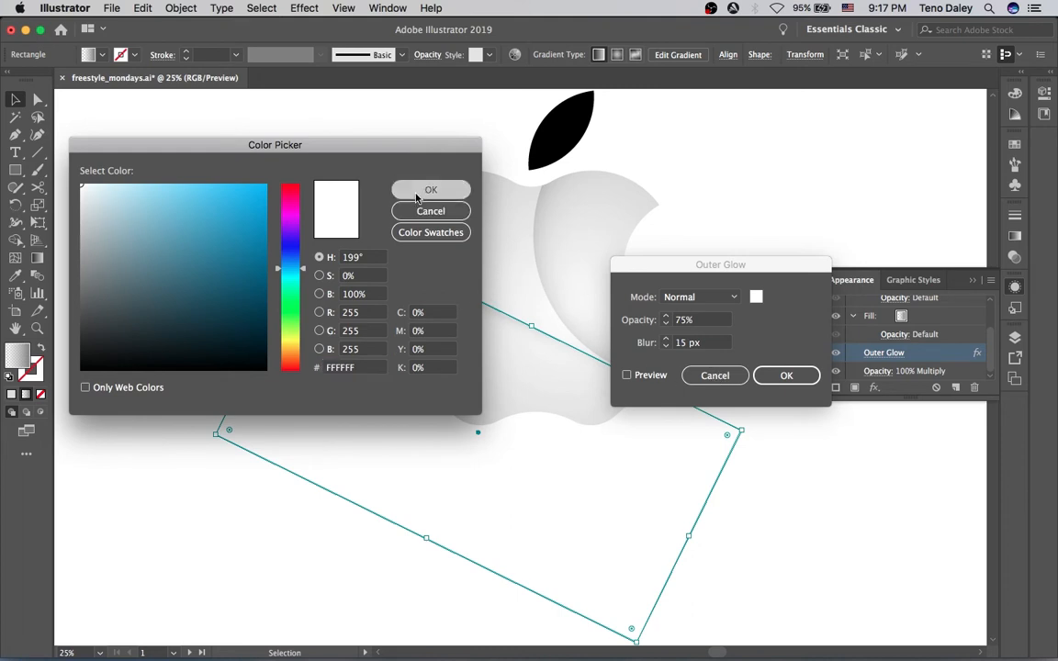
left_click(782, 376)
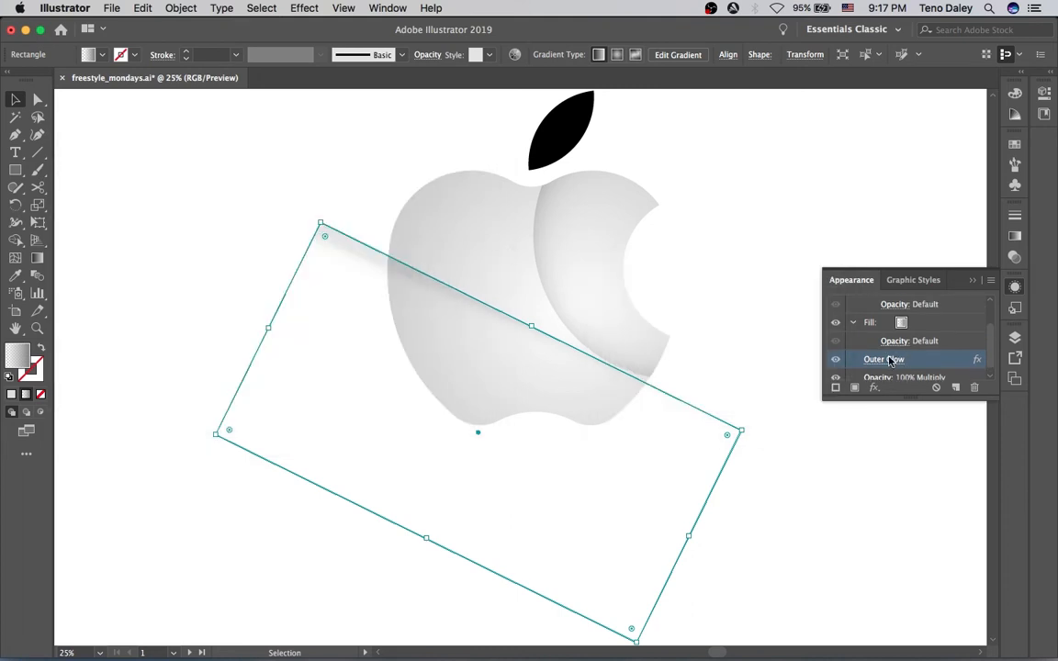
Reopen the Outer Glow settings with preview on and increase the blur to 150 px
left_click(889, 359)
left_click(632, 375)
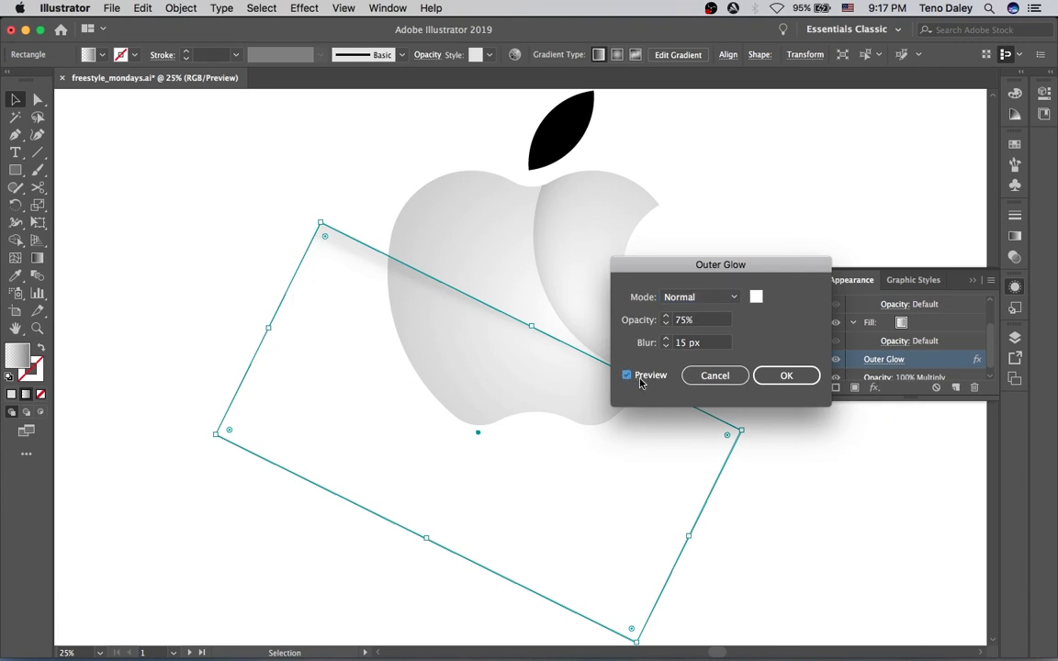
left_click(757, 297)
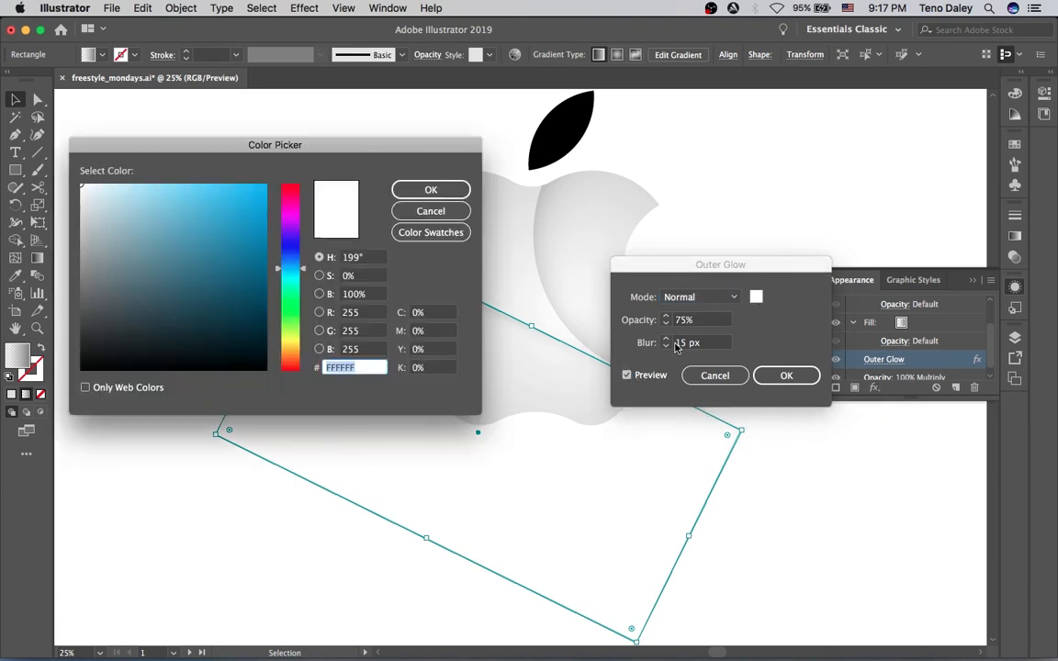
left_click(431, 211)
left_click(683, 344)
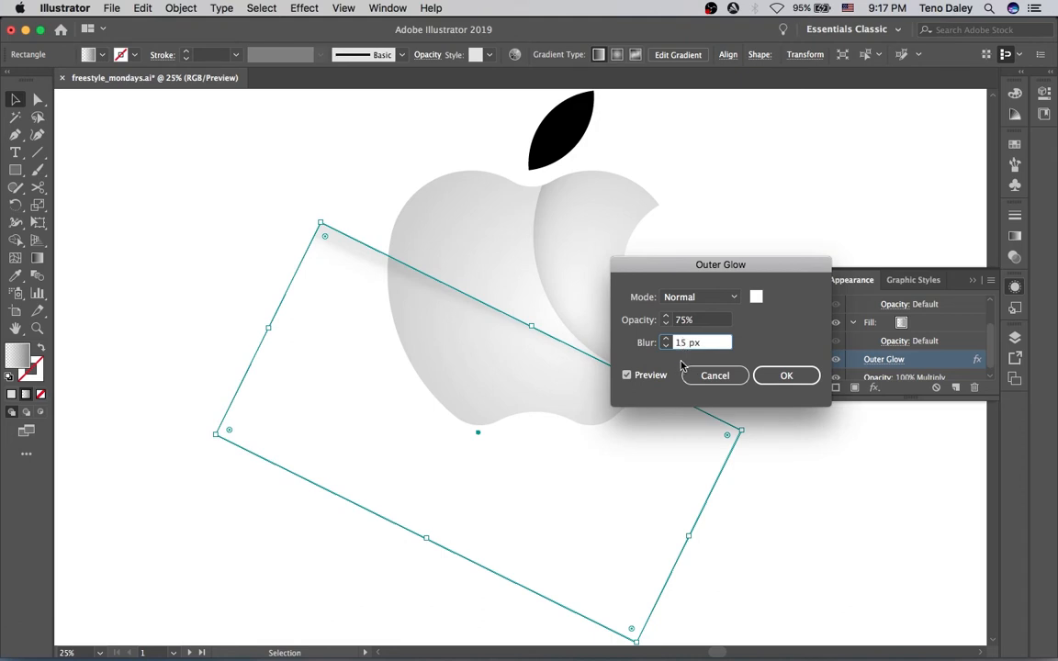
type("0")
key("Tab")
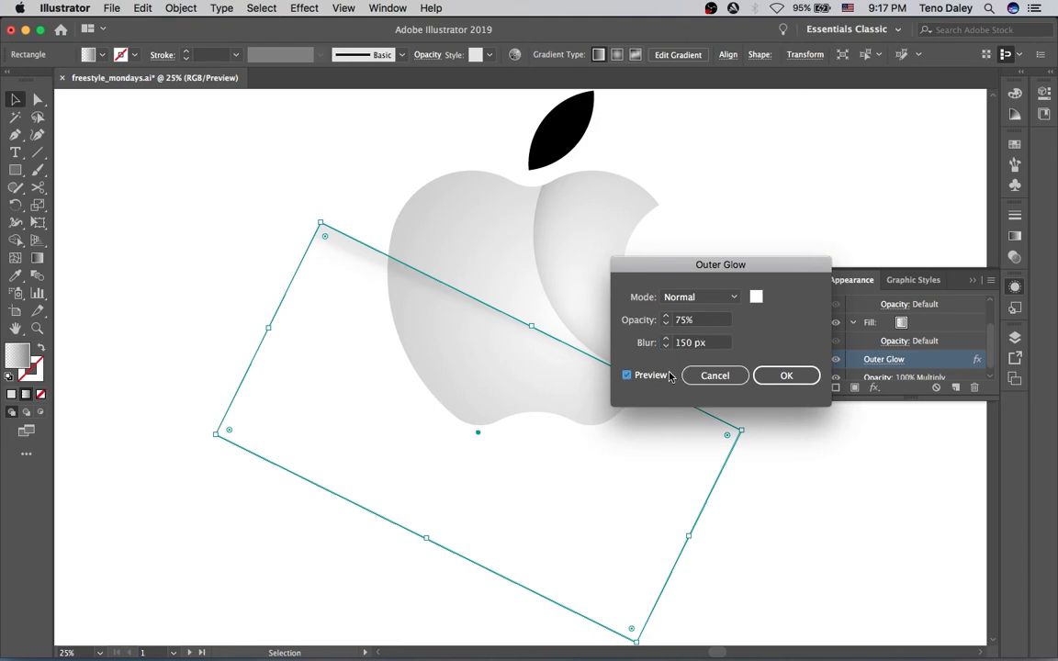
left_click(776, 377)
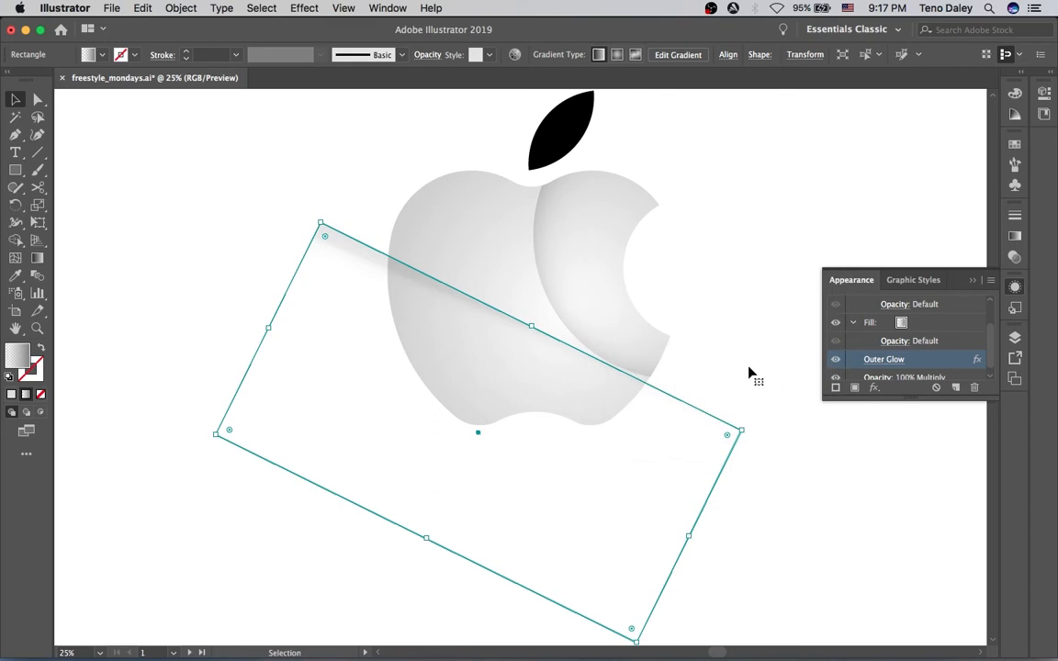
Move the shine rectangle slightly downward on the apple
double_click(751, 371)
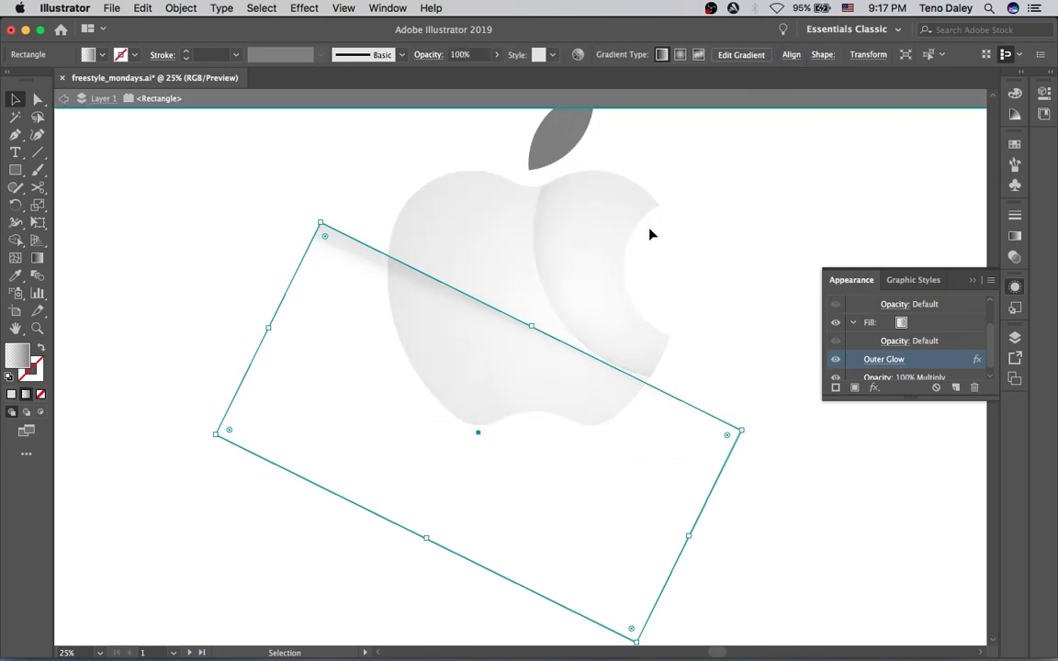
key("Escape")
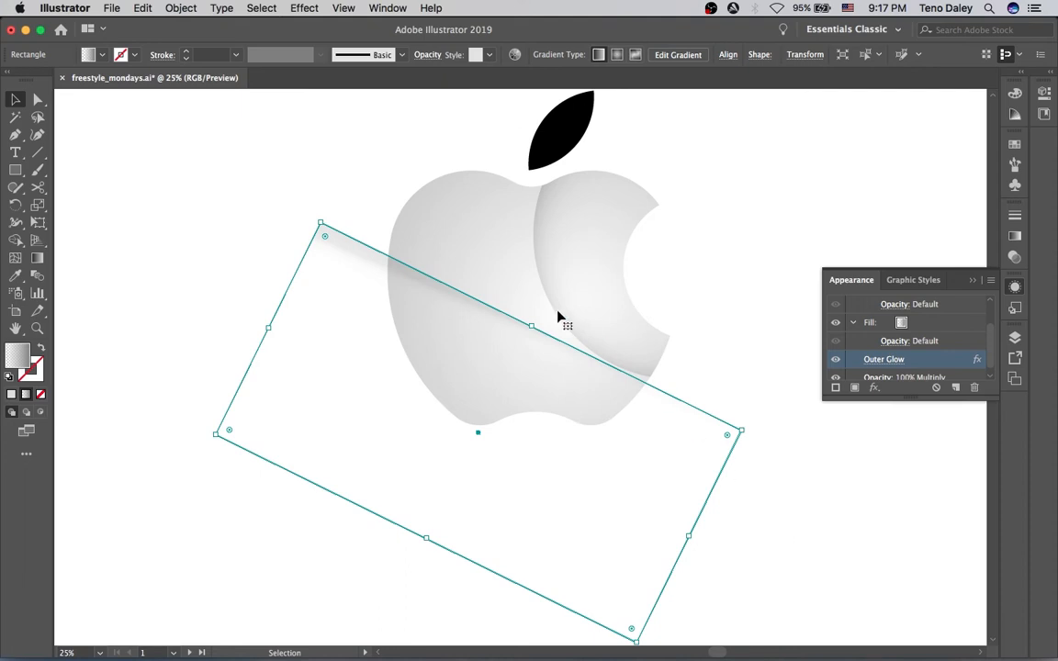
left_click_drag(504, 310, 501, 318)
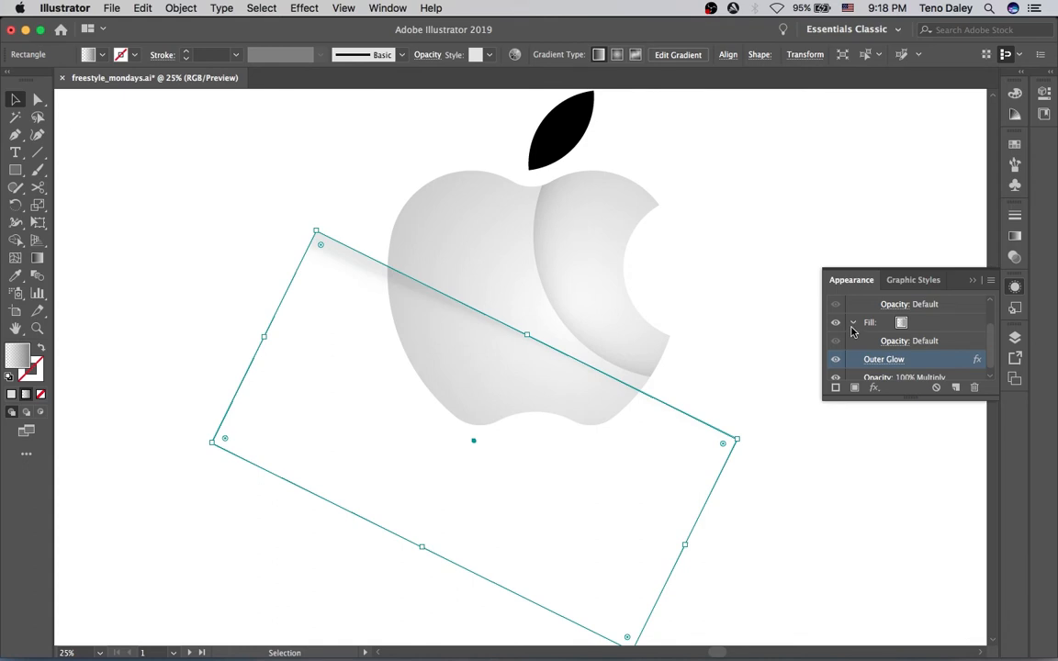
Review the shine rectangle's Outer Glow settings with preview, cancel, and delete the Outer Glow effect
left_click(883, 359)
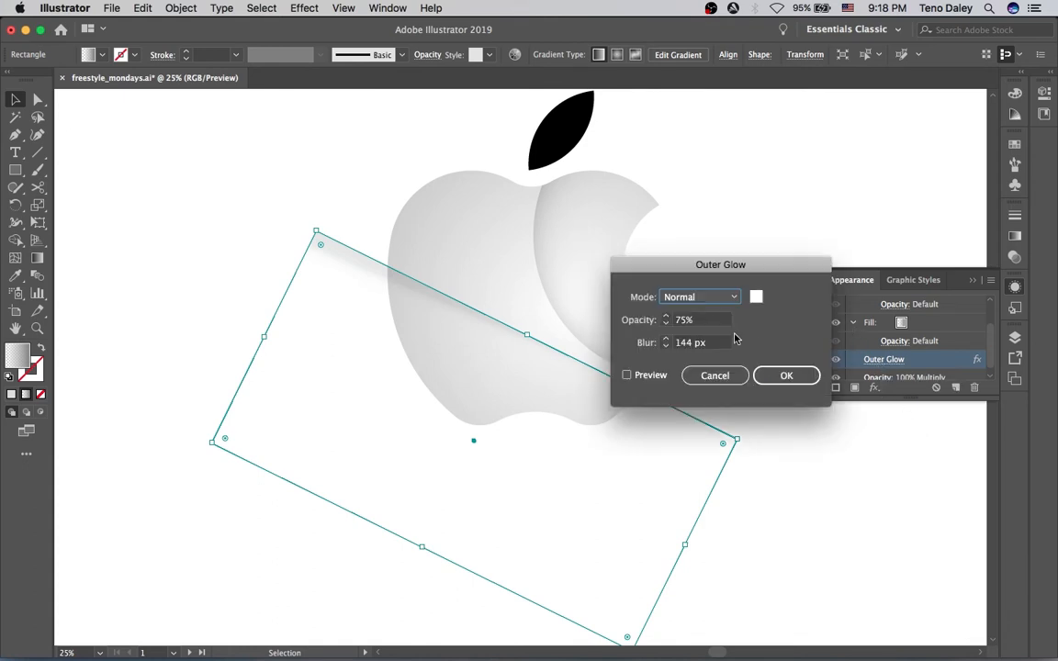
left_click(657, 376)
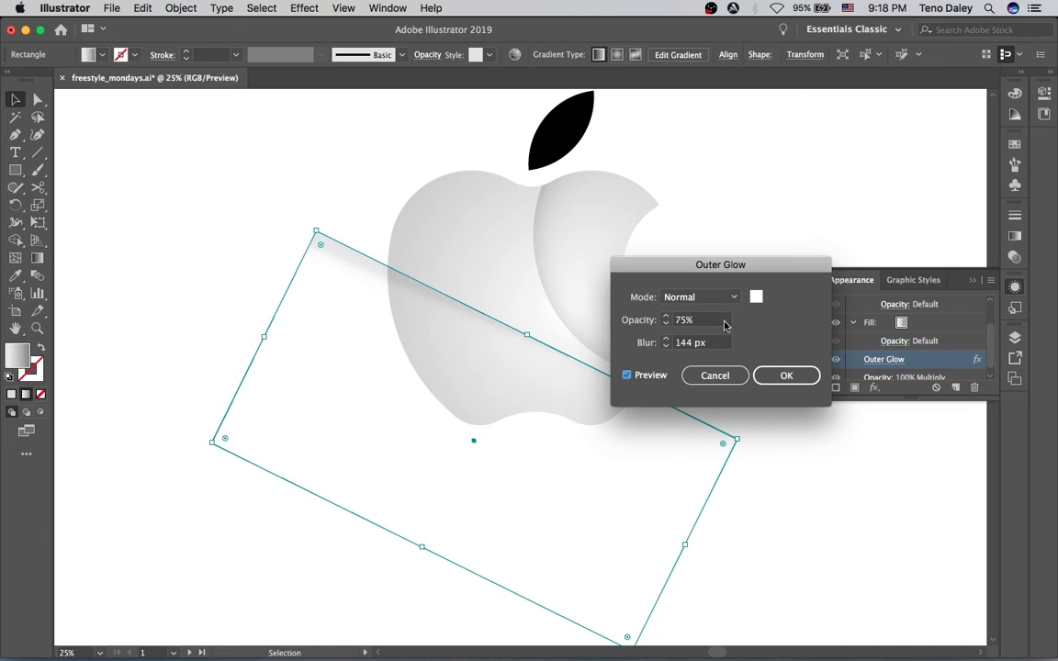
left_click(716, 374)
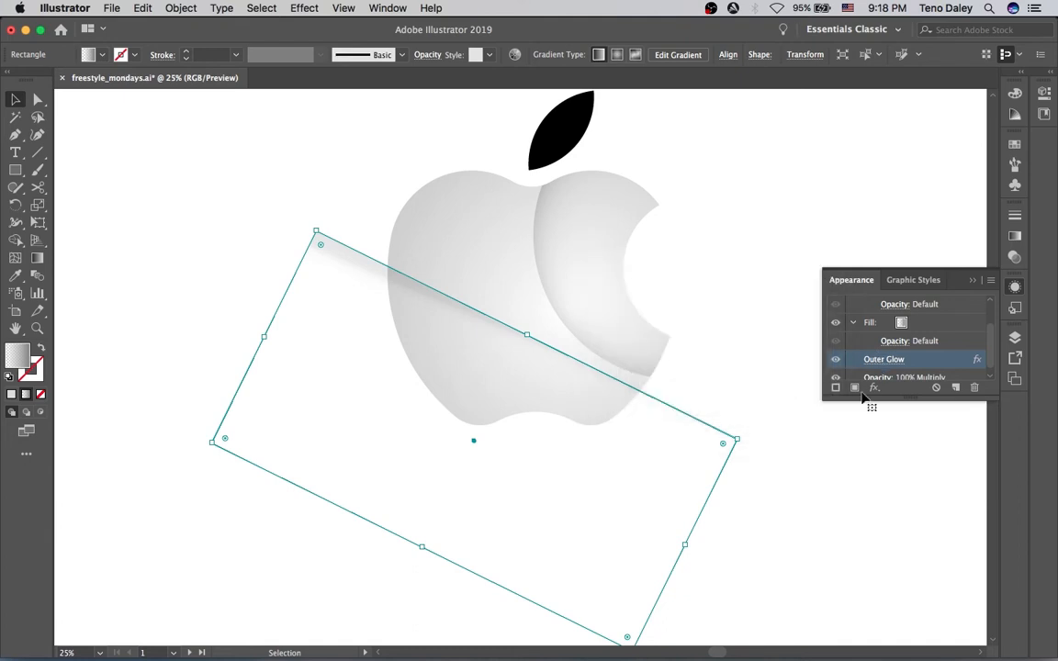
left_click(973, 387)
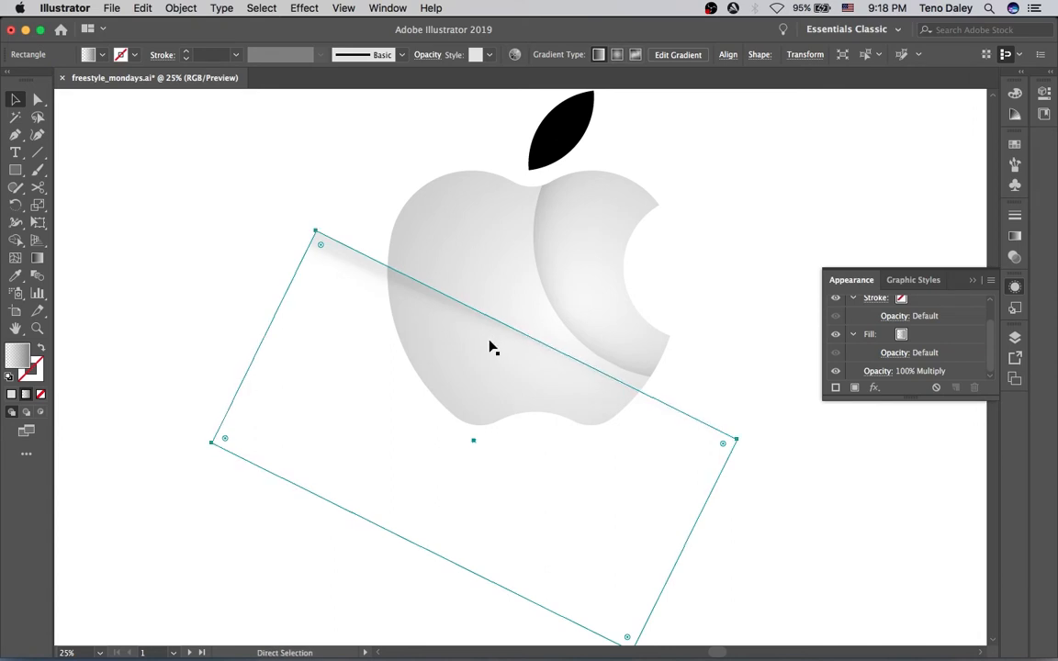
Nudge and reposition the shine rectangle higher and slightly right across the apple
key("Up")
key("Up")
key("Up")
key("Up")
key("Up")
key("Up")
key("Up")
key("Up")
key("Up")
key("Up")
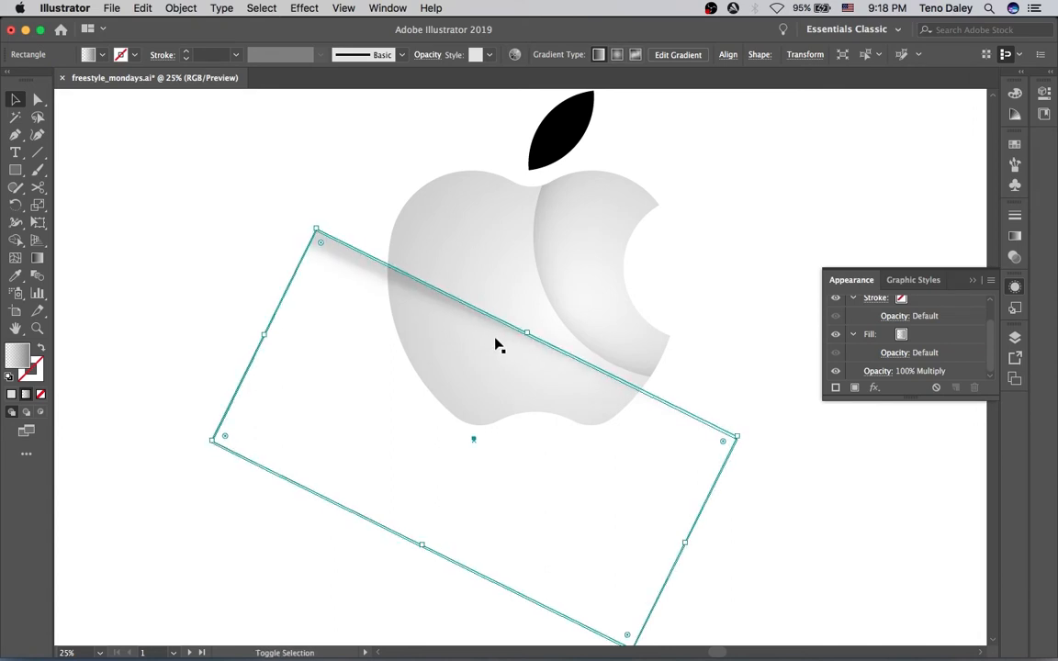
key("Up")
key("Up")
key("Up")
key("Up")
key("Up")
key("Up")
key("Up")
key("Up")
key("Up")
key("Up")
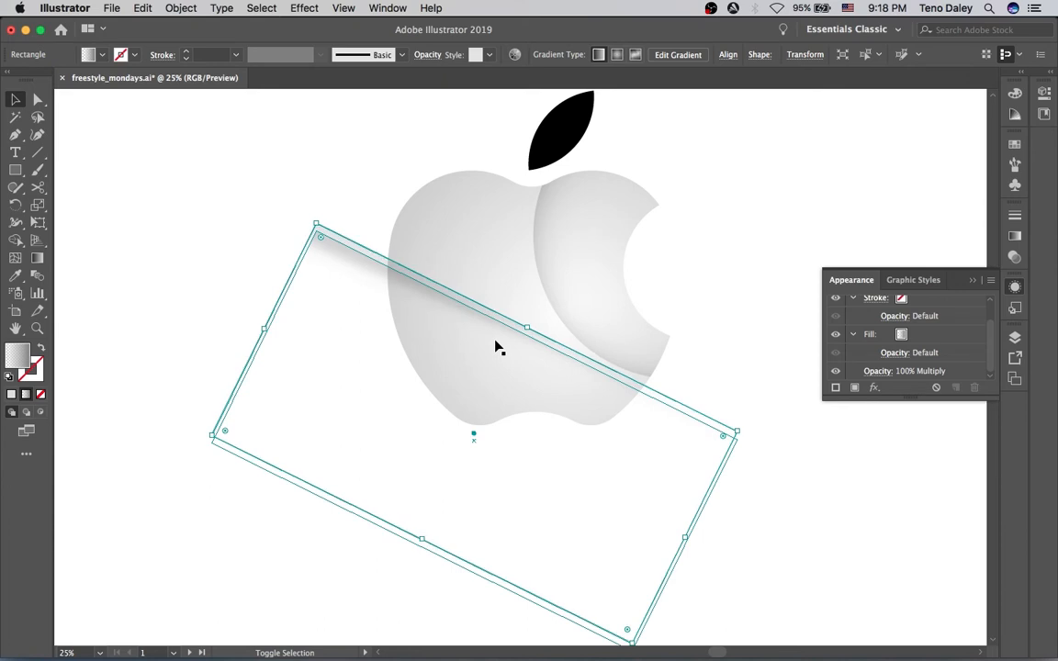
left_click_drag(352, 244, 359, 239)
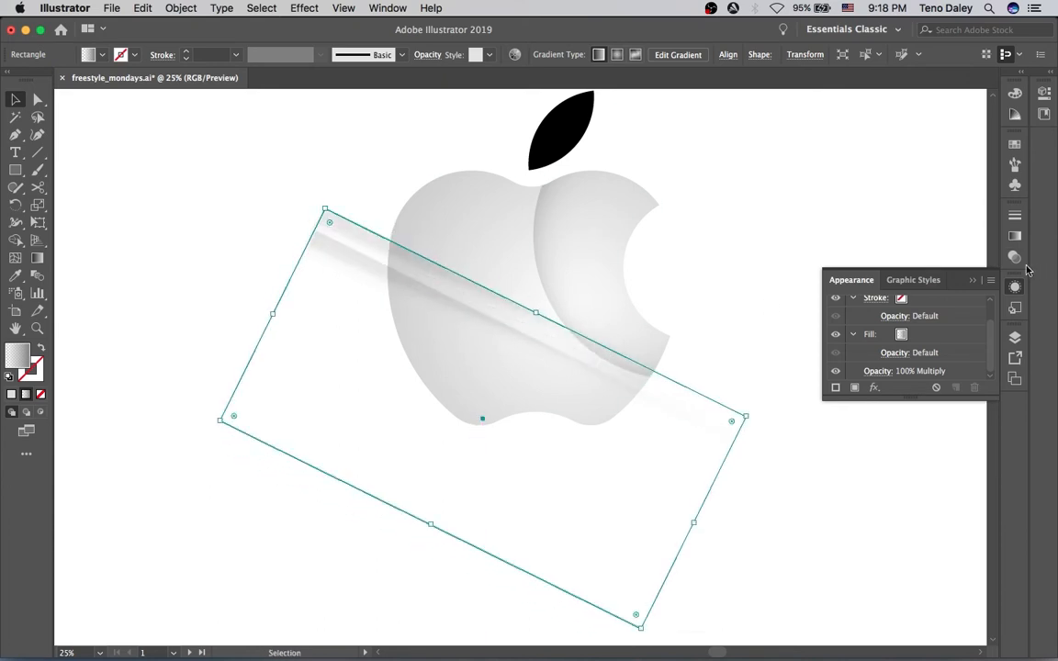
Set the shine rectangle's blending mode to Screen
left_click(1015, 237)
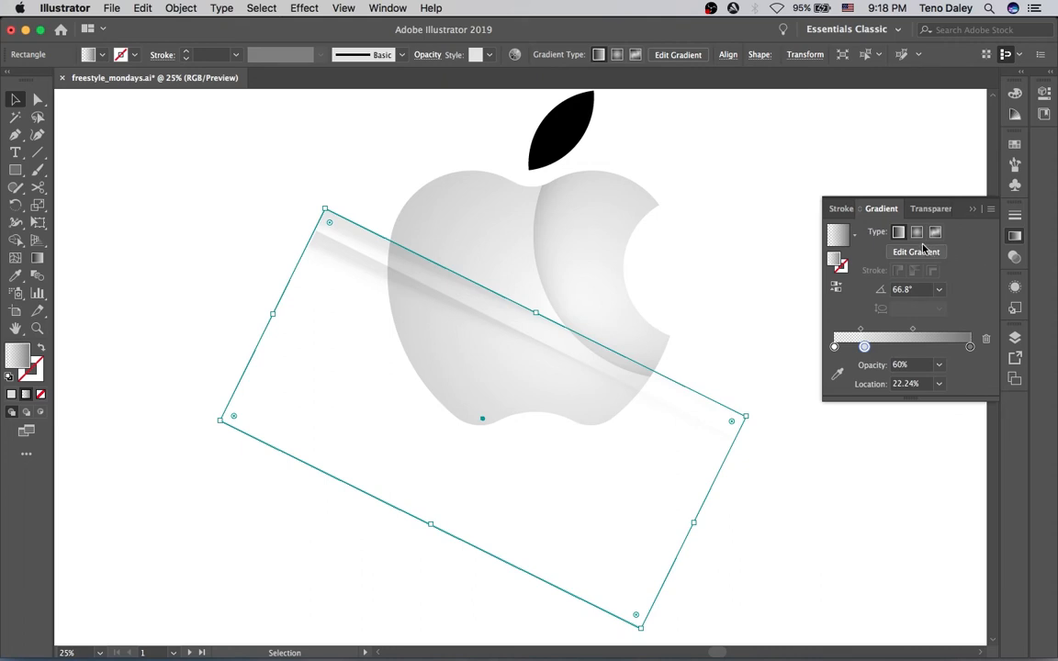
left_click(1014, 258)
left_click(883, 232)
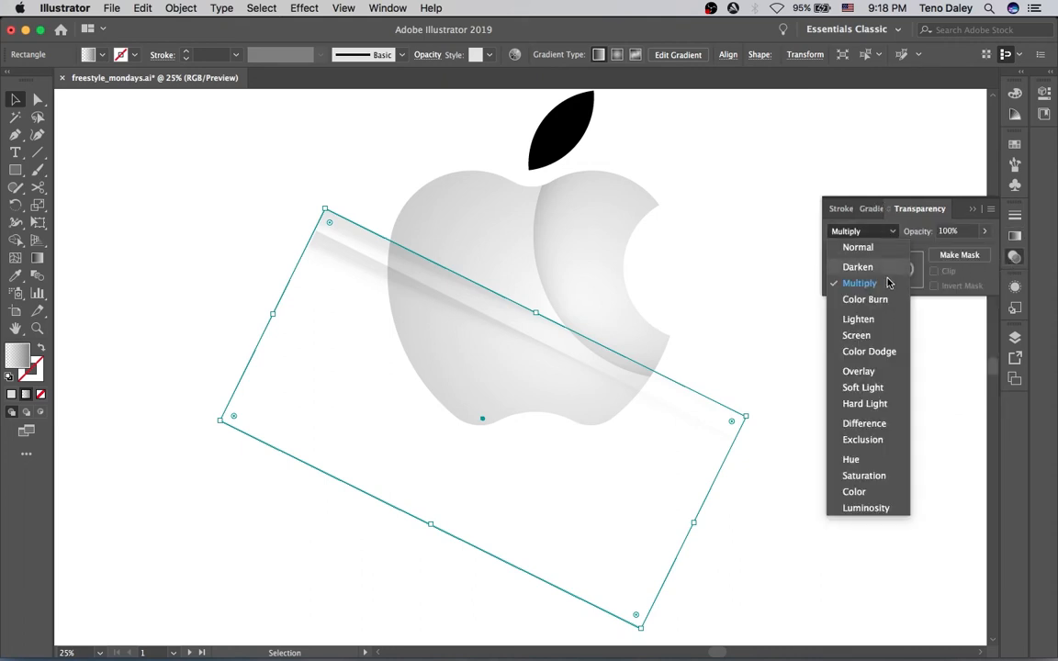
left_click(871, 336)
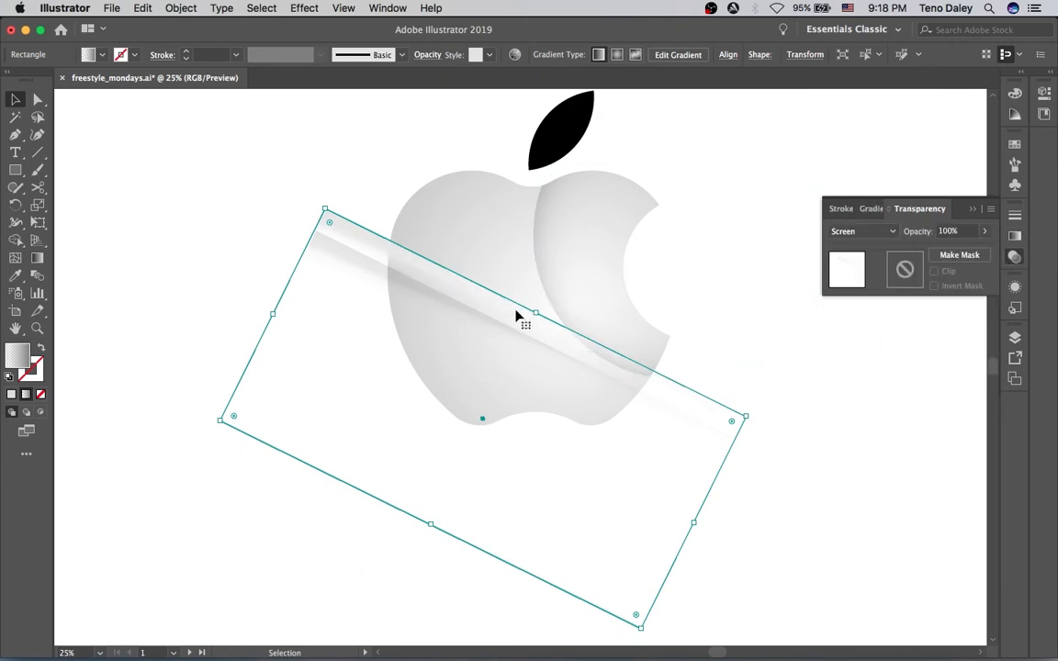
Adjust the shine rectangle's gradient with the Gradient tool to narrow the band, then deselect
key("g")
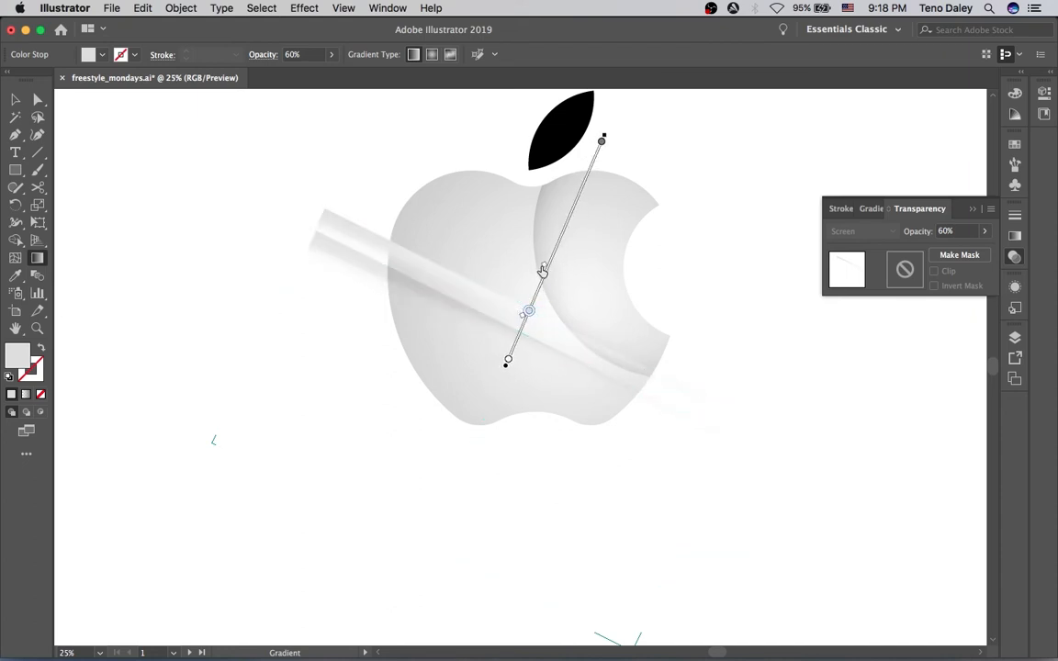
left_click_drag(528, 311, 516, 342)
mouse_move(603, 144)
left_mouse_down()
mouse_move(503, 374)
mouse_move(529, 313)
left_mouse_up()
key("v")
left_click(334, 175)
left_click(350, 224)
left_click(318, 196)
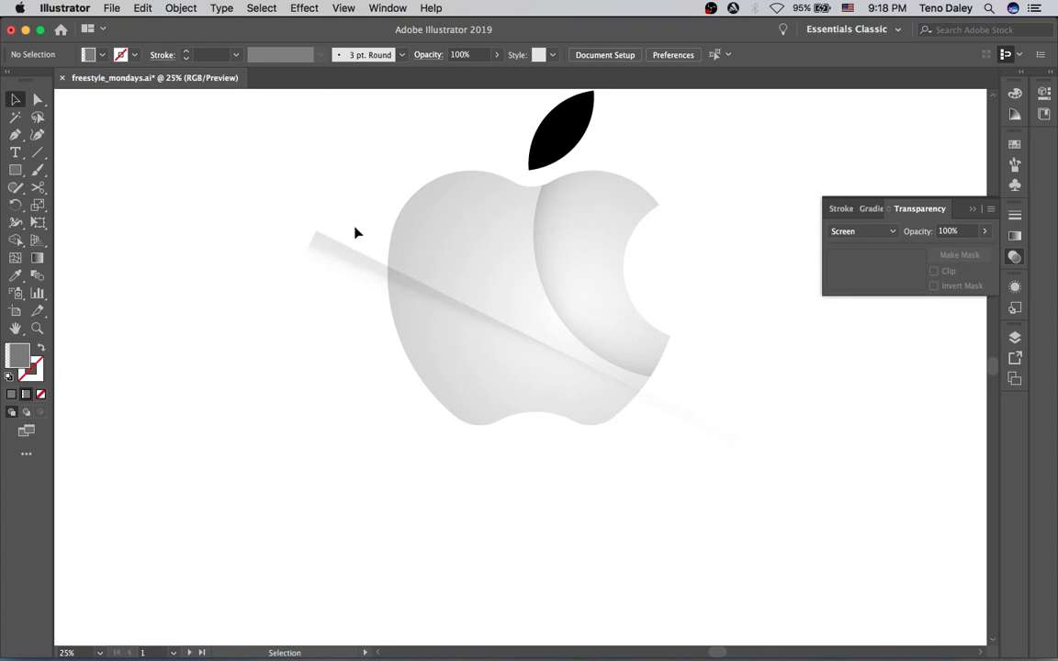
Select the apple body and undo the last two changes
left_click(520, 284, "alt+super")
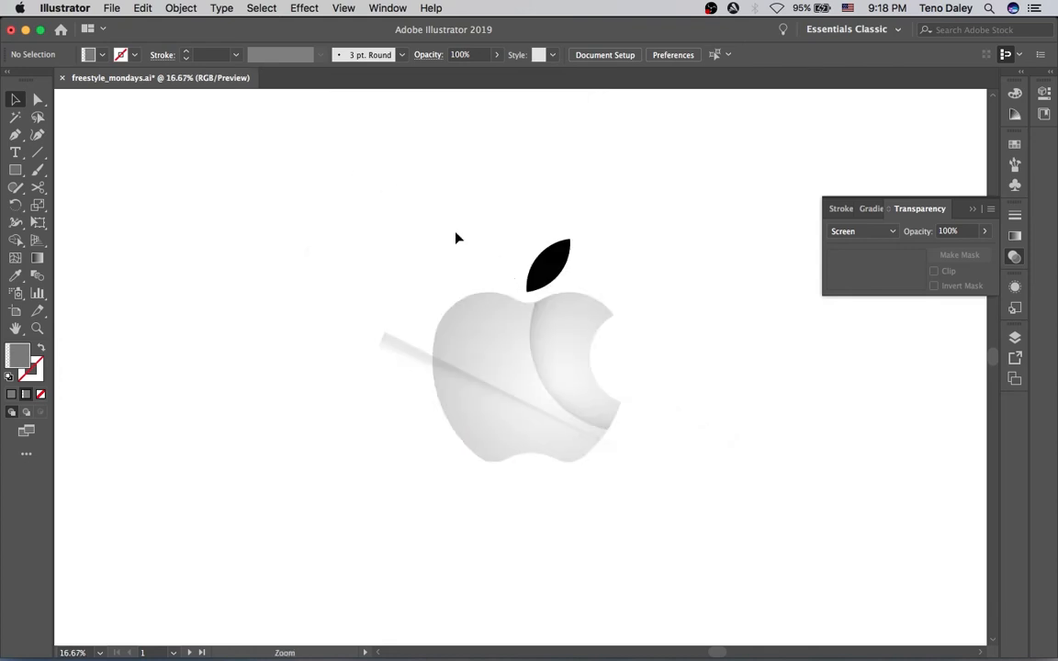
left_click(468, 334, "super")
left_click_drag(465, 344, 436, 256)
left_click(413, 293)
left_click(464, 257)
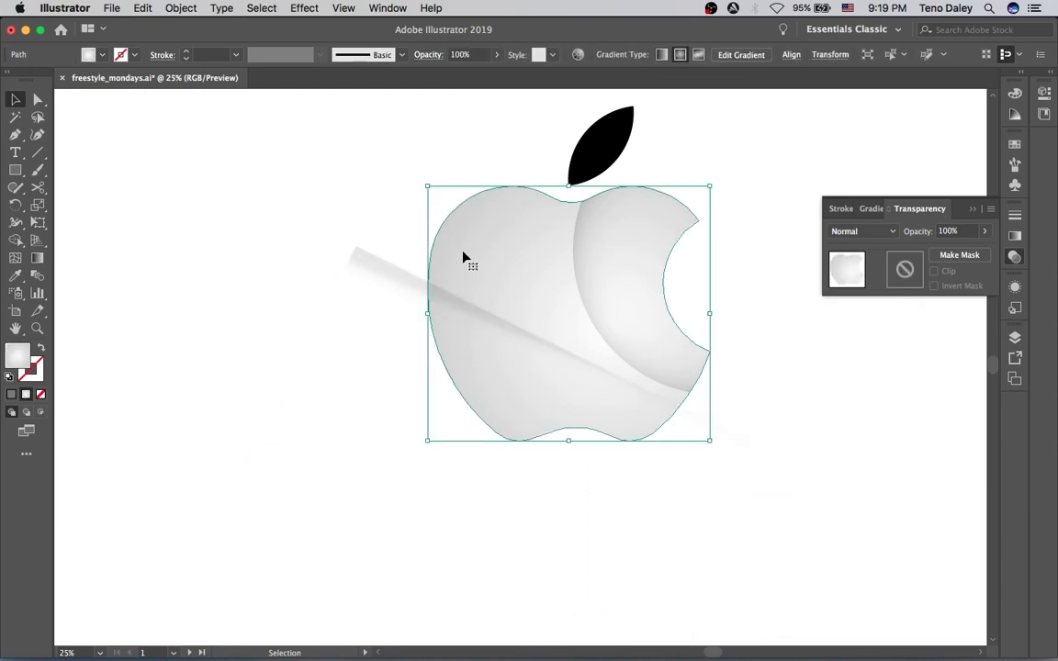
key("super+z")
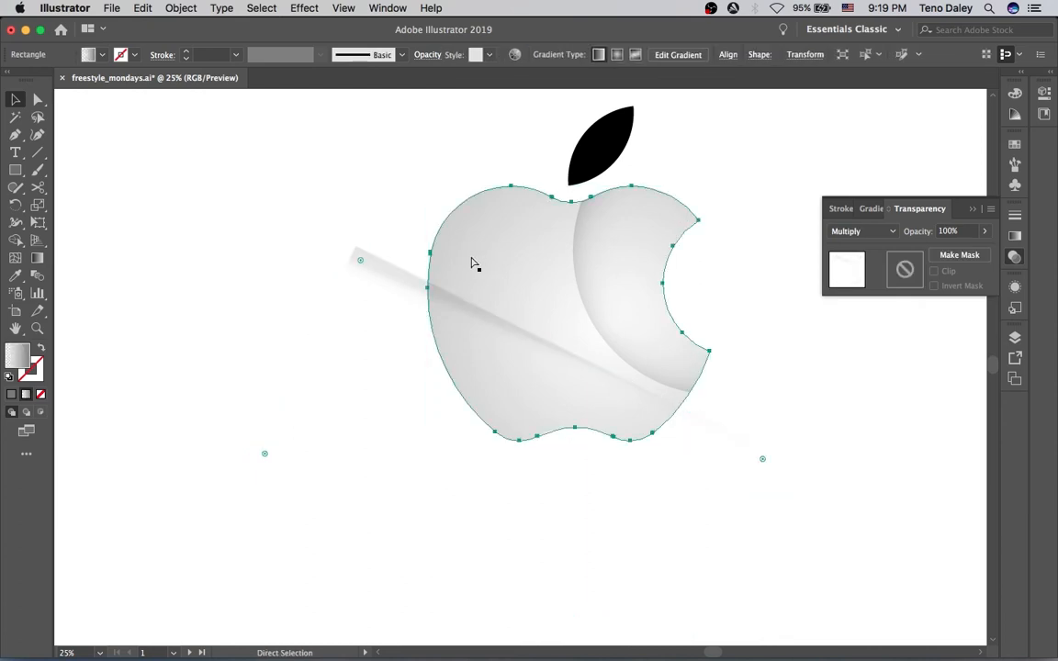
key("super+z")
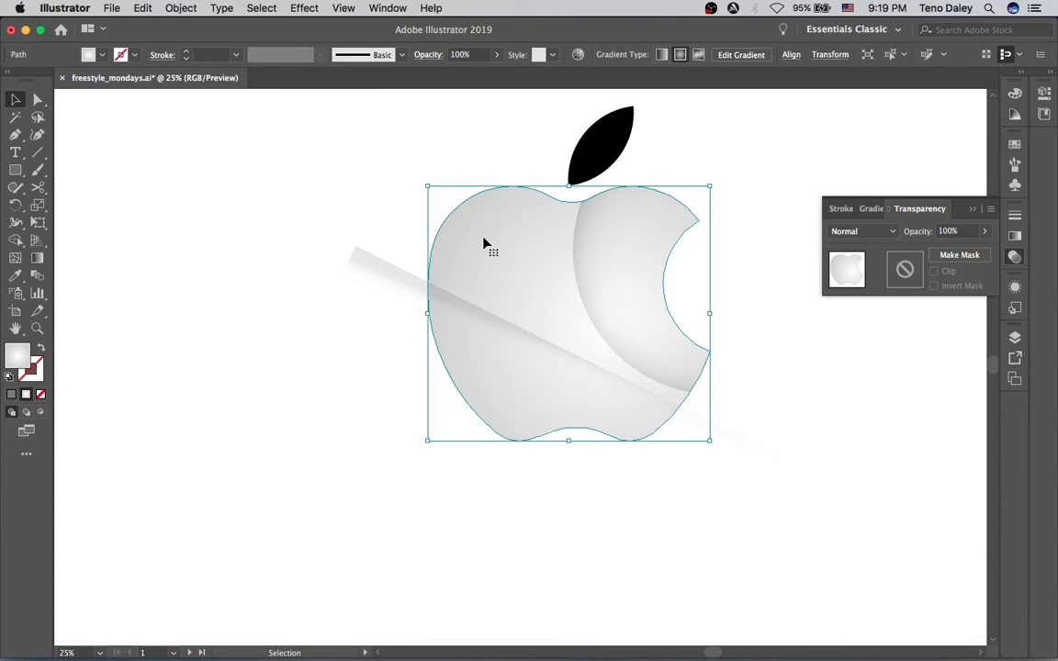
Copy the apple body, paste it in front, and fill the copy with black
left_click(401, 163)
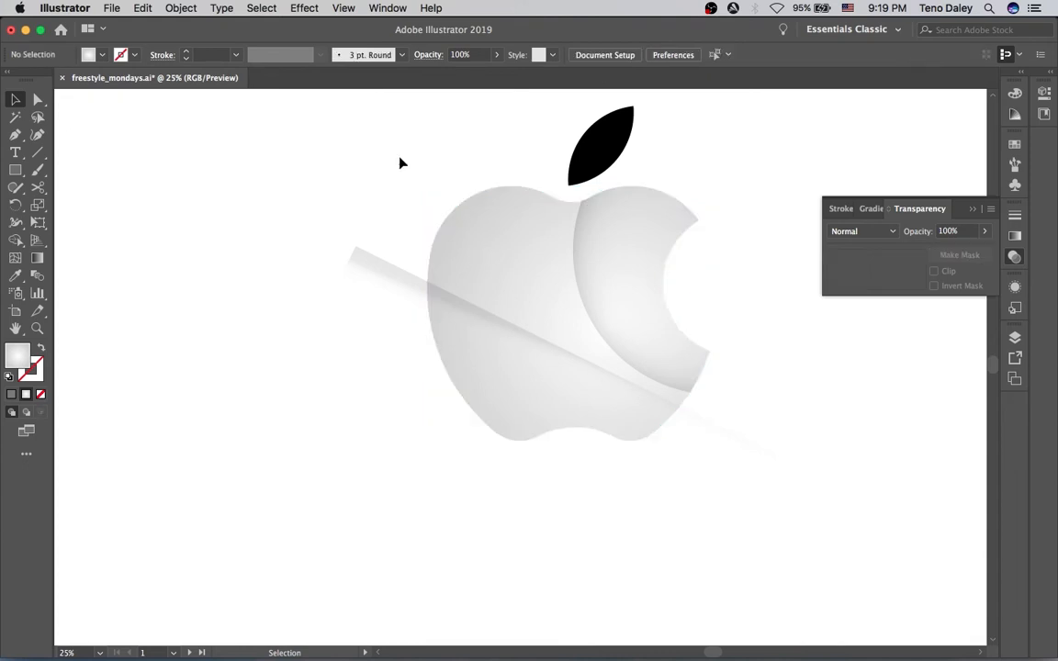
left_click(484, 274)
key("super+c")
key("super+f")
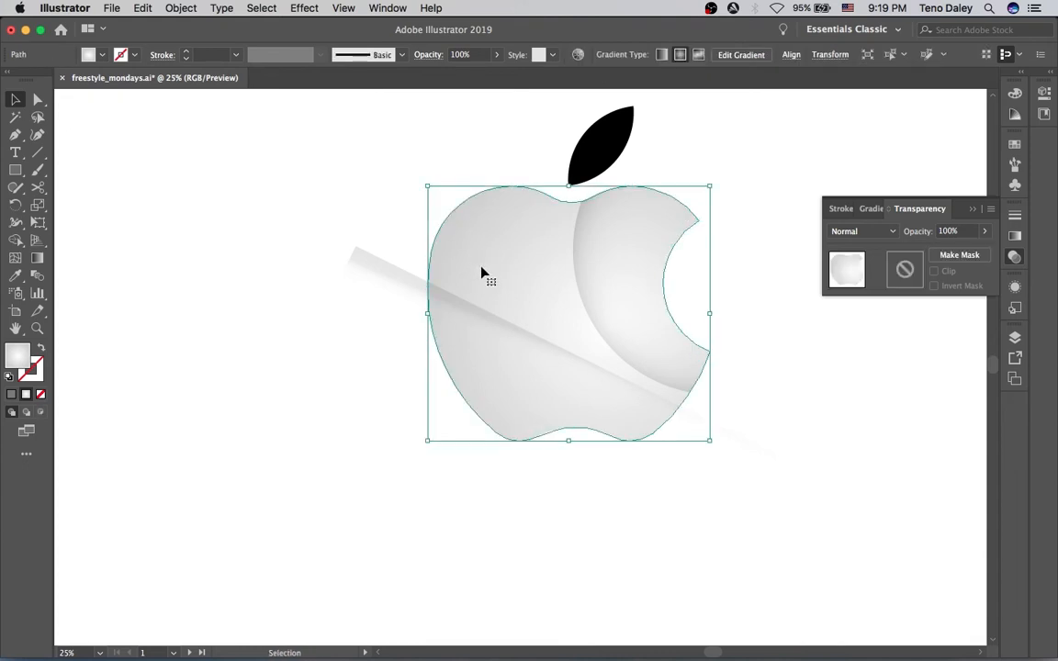
left_click(91, 54)
left_click(40, 80)
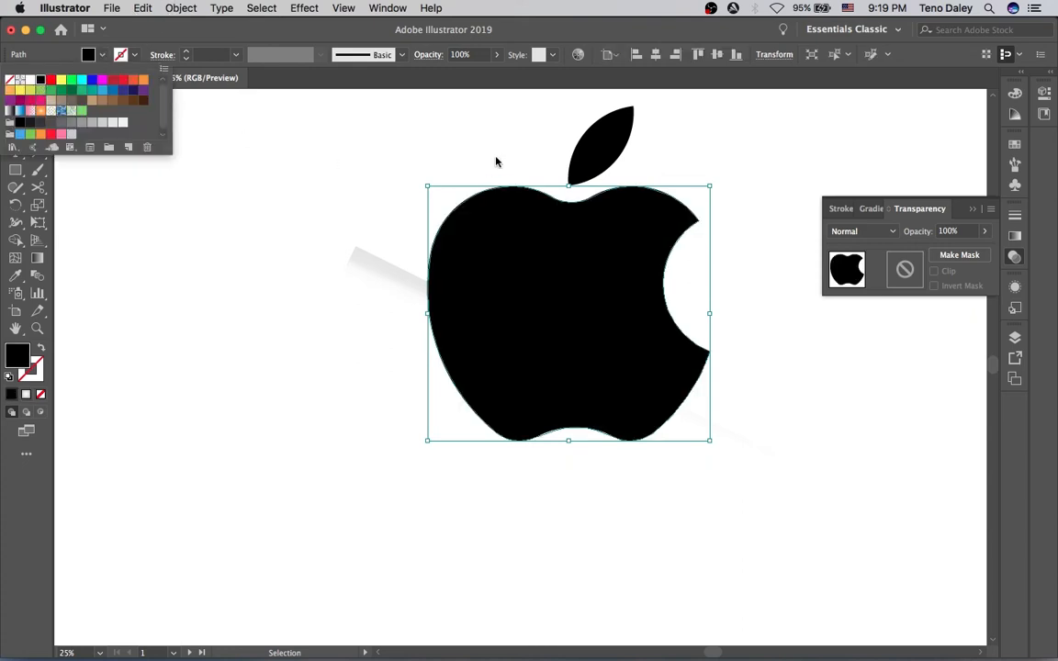
key("Escape")
Try to make a clipping mask from the black apple copy and the shine rectangle, then undo it
left_click(374, 173)
left_click(471, 284)
left_click(408, 276, "shift")
right_click(450, 287)
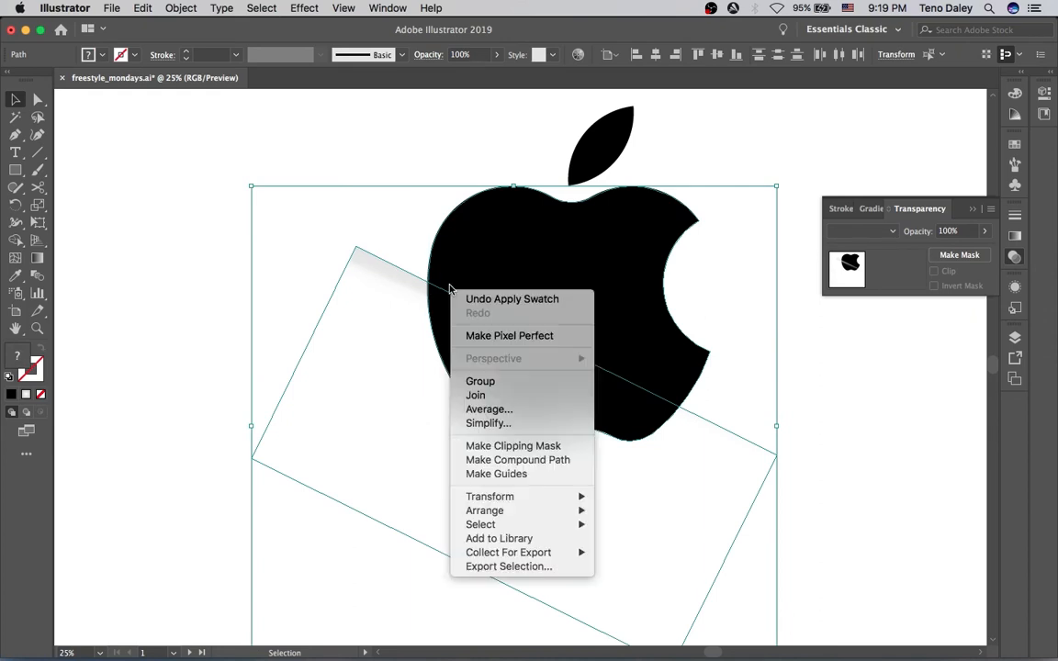
left_click(497, 447)
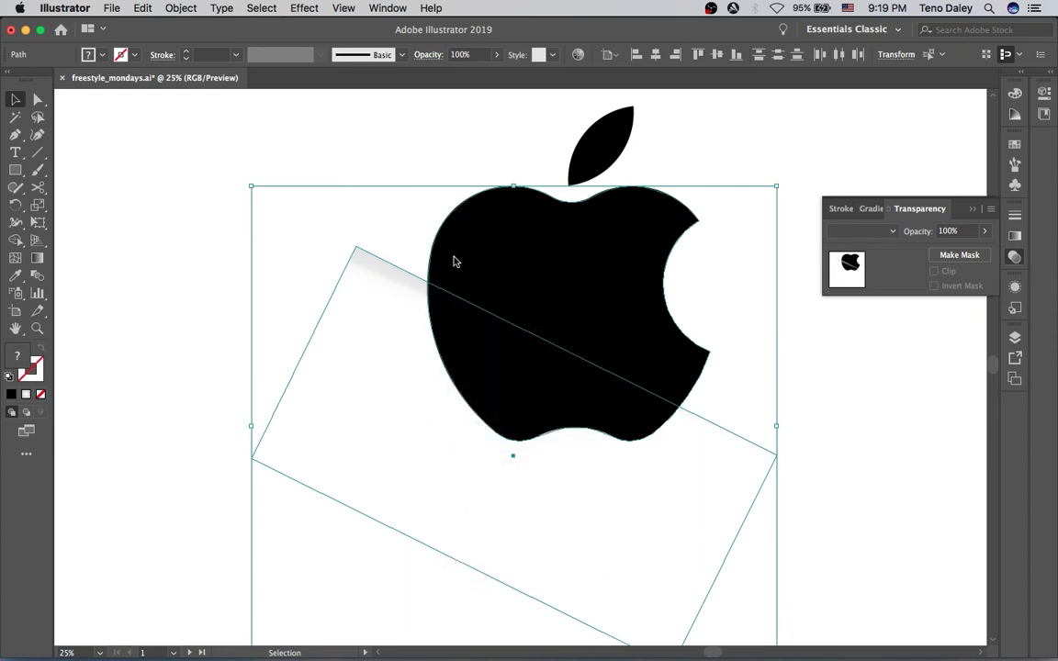
left_click(399, 142)
key("super+z")
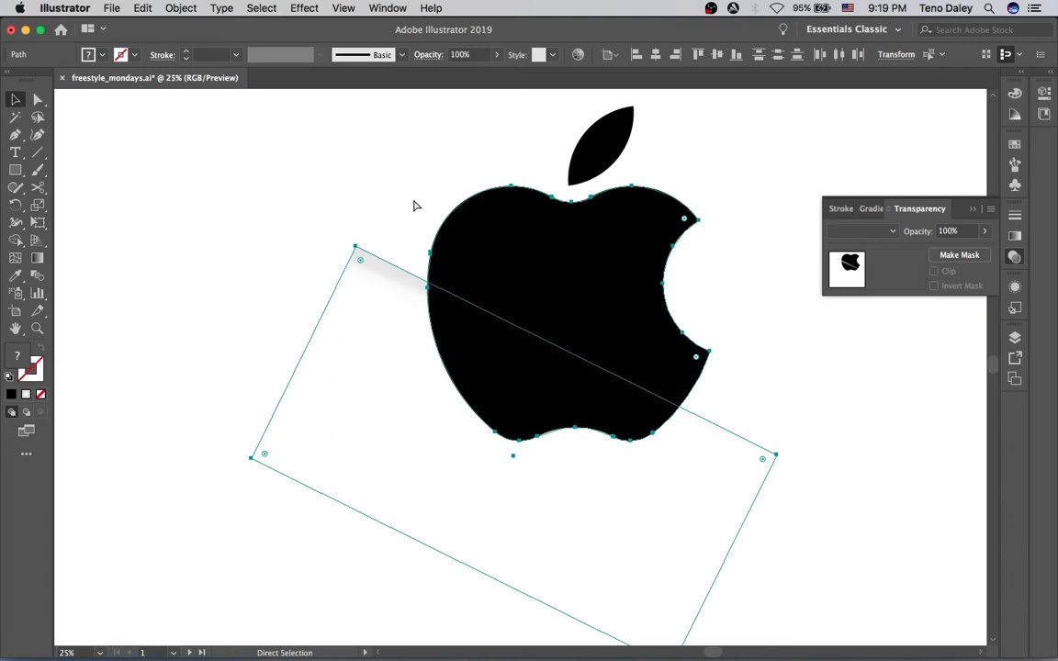
Bring the black apple copy to front and use it as a clipping mask for the shine rectangle
left_click(400, 180)
left_click(462, 274)
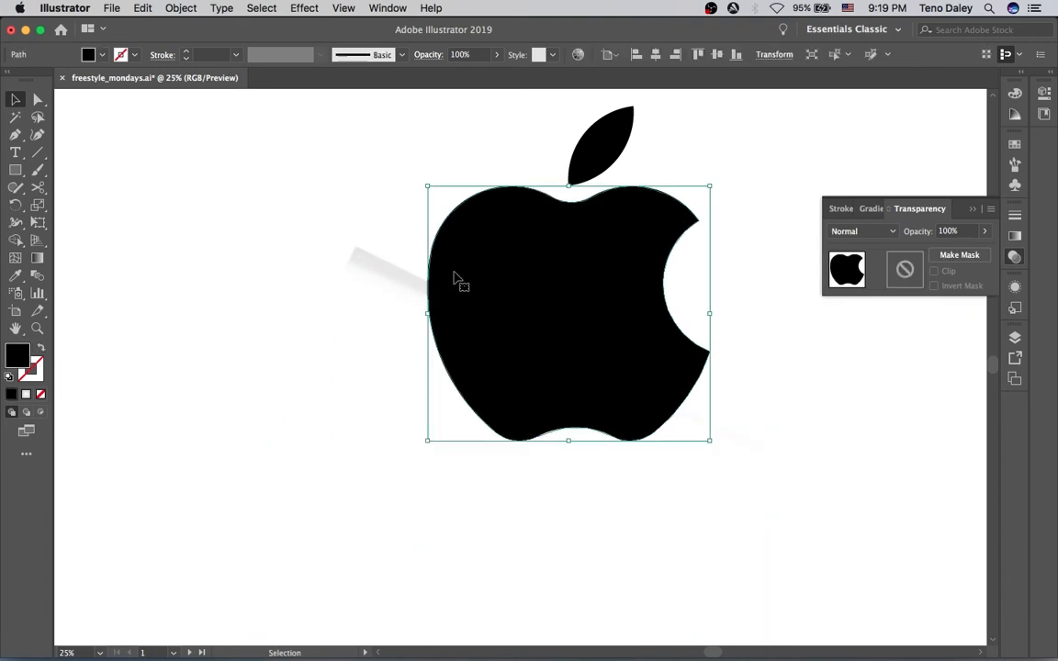
key("shift+super+]")
left_click(422, 281)
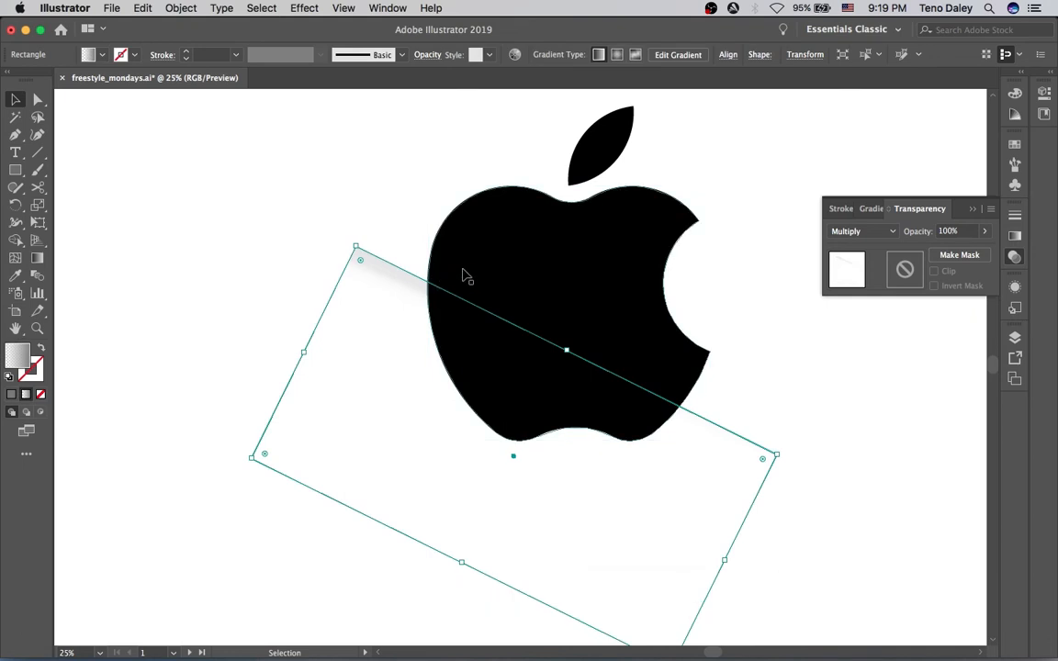
left_click(462, 280, "shift")
right_click(463, 281)
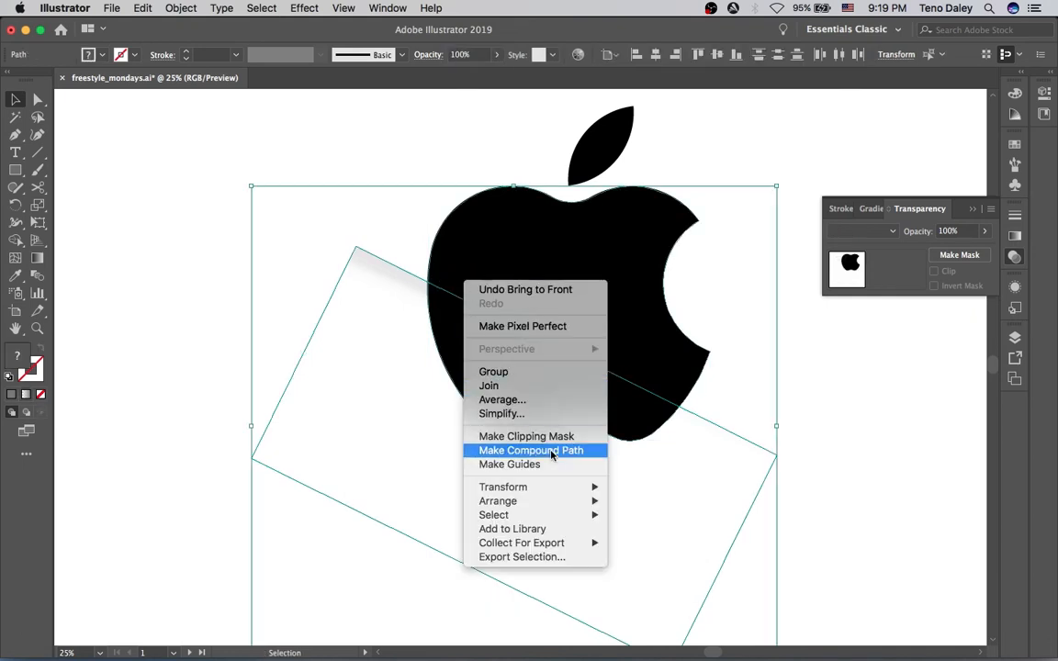
left_click(537, 438)
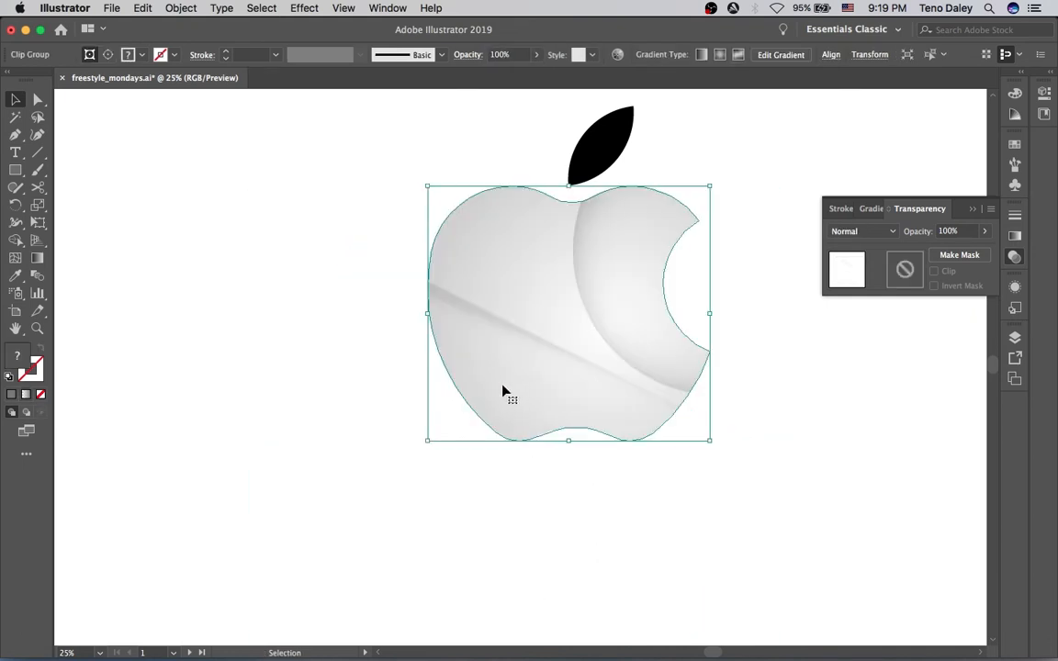
Set the opacity of the circle inside the clipped group to 14%
left_click(341, 166)
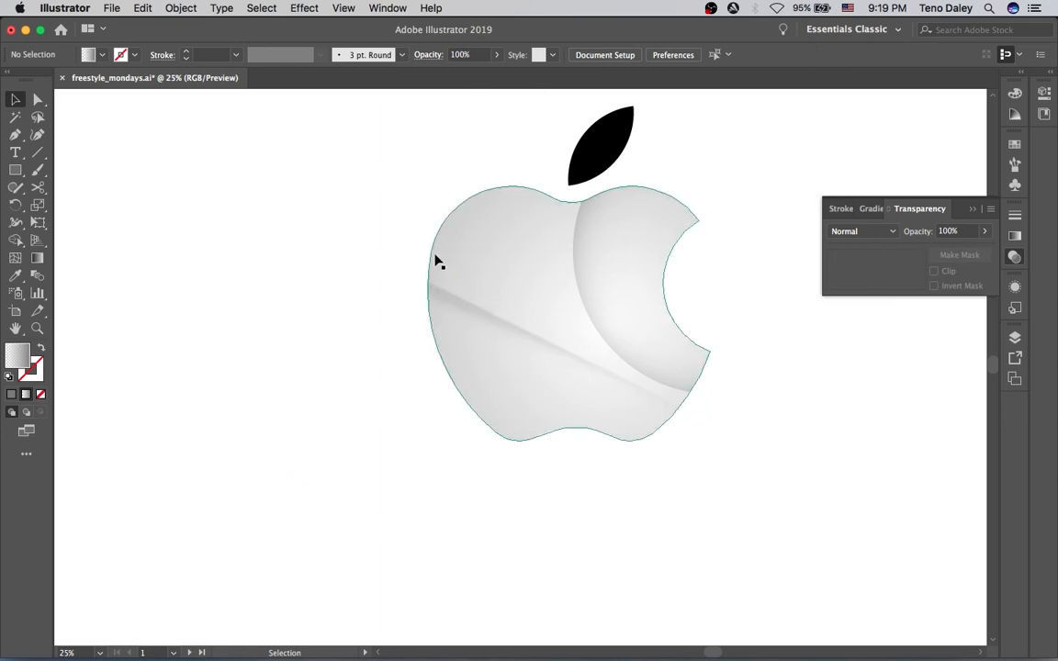
left_click(645, 328)
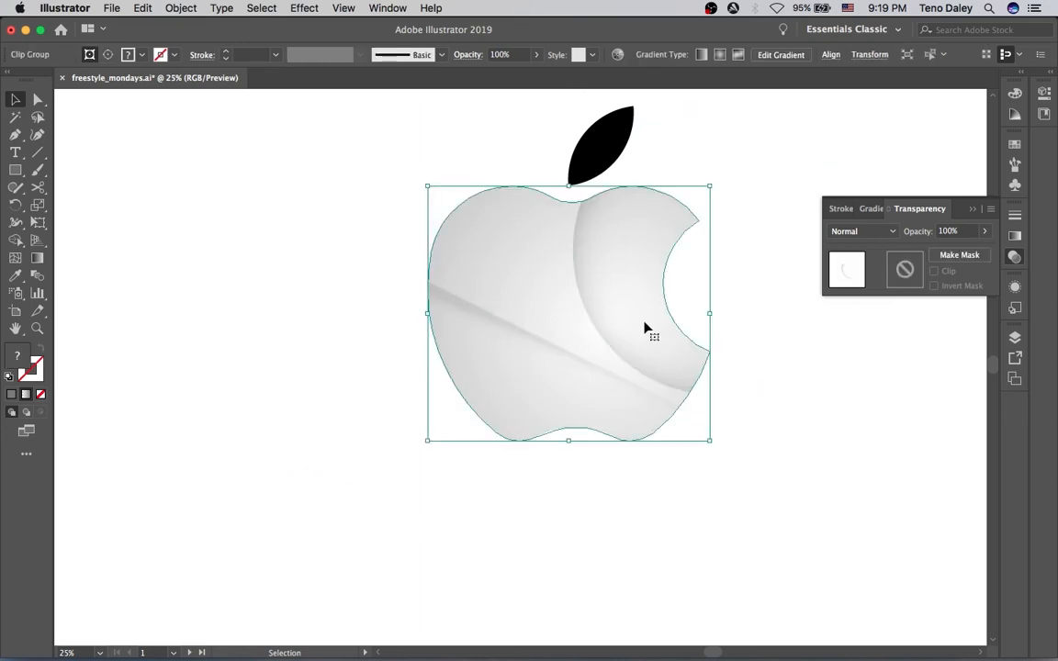
double_click(645, 328)
left_click(645, 328)
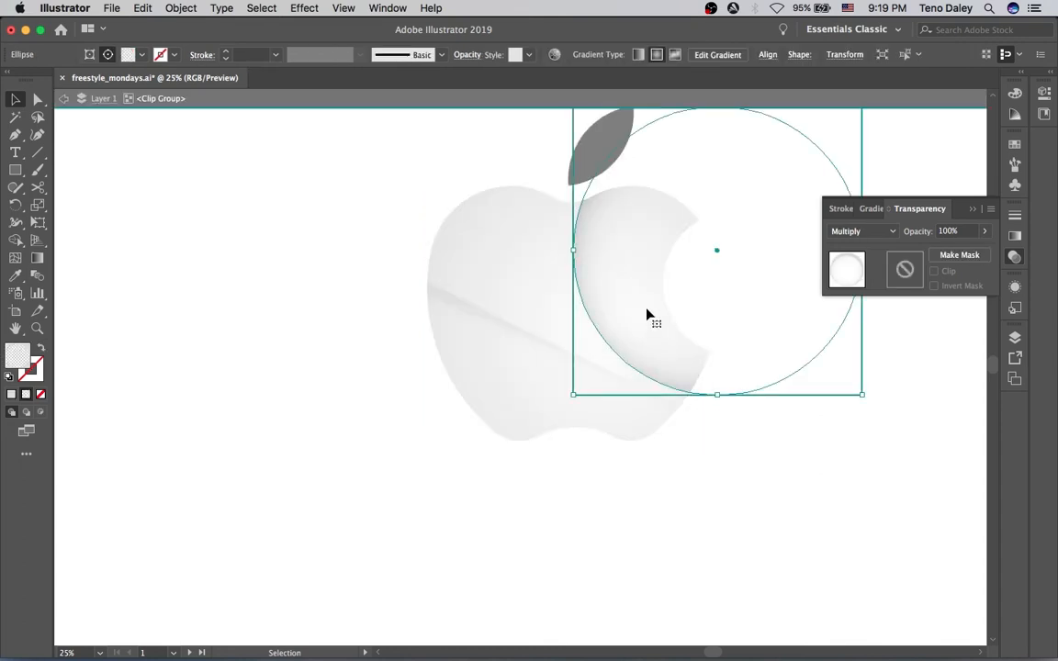
left_click(469, 57)
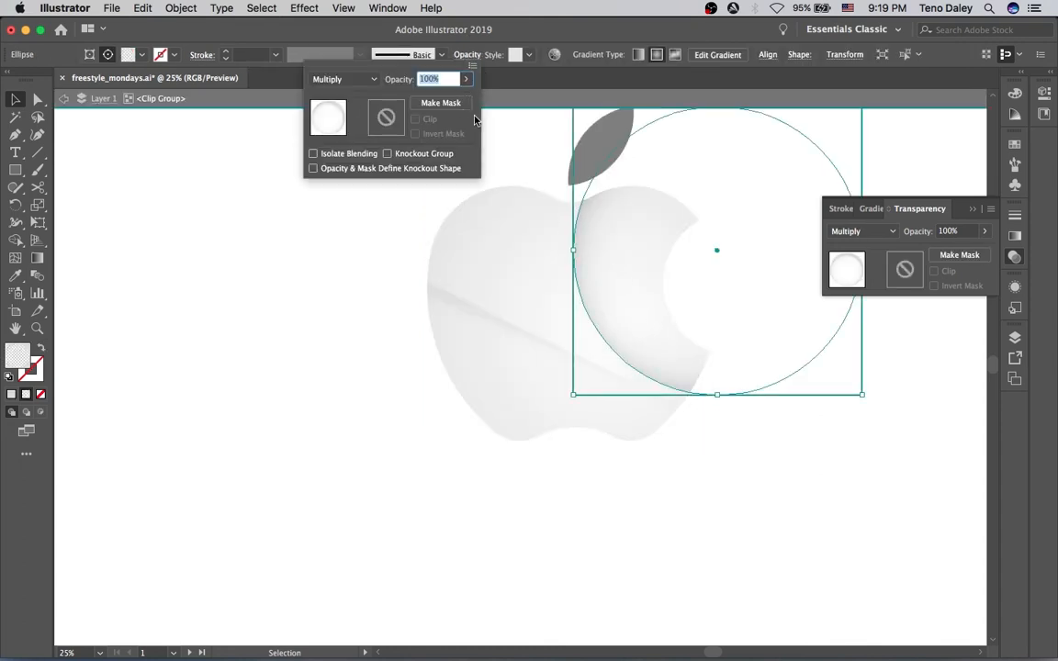
left_click(466, 81)
left_click(418, 97)
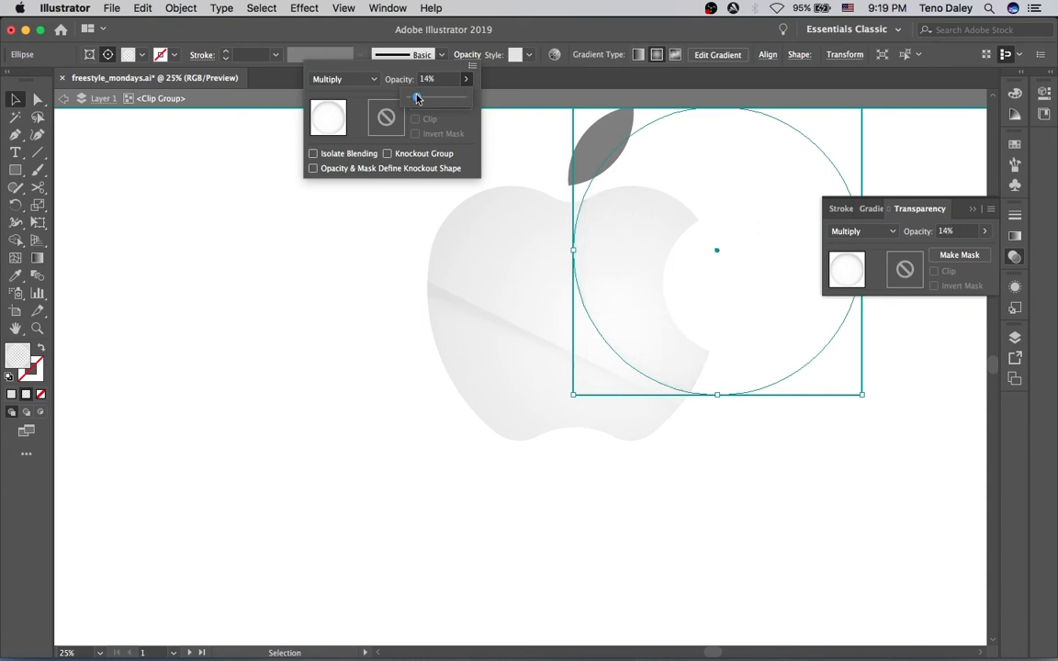
left_click(400, 200)
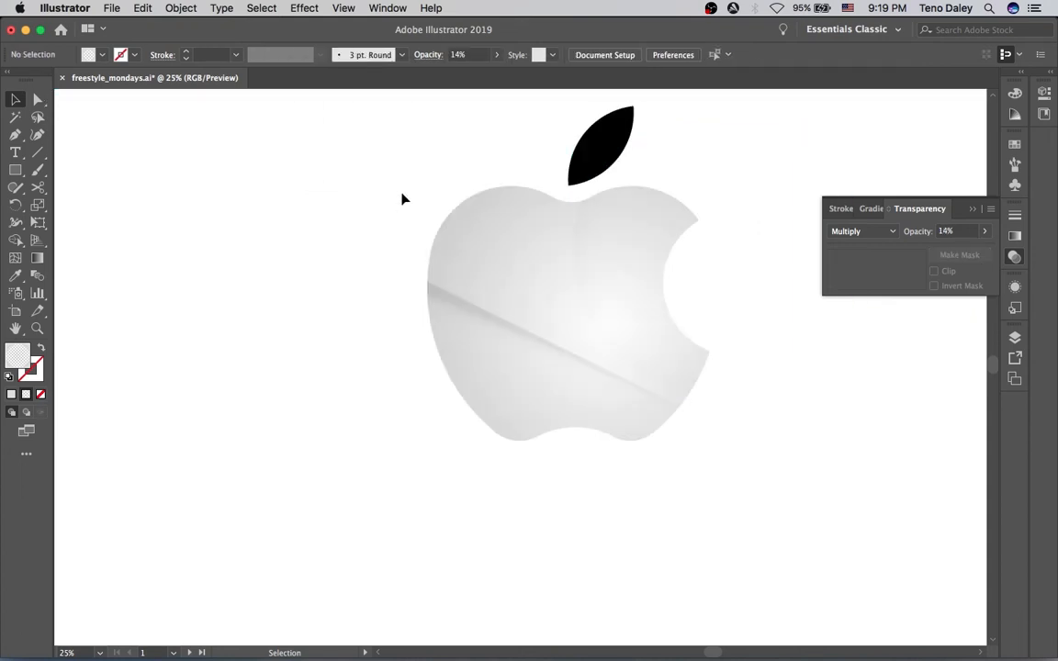
Set the opacity of the shine rectangle inside the clipped group to 54%
double_click(456, 306)
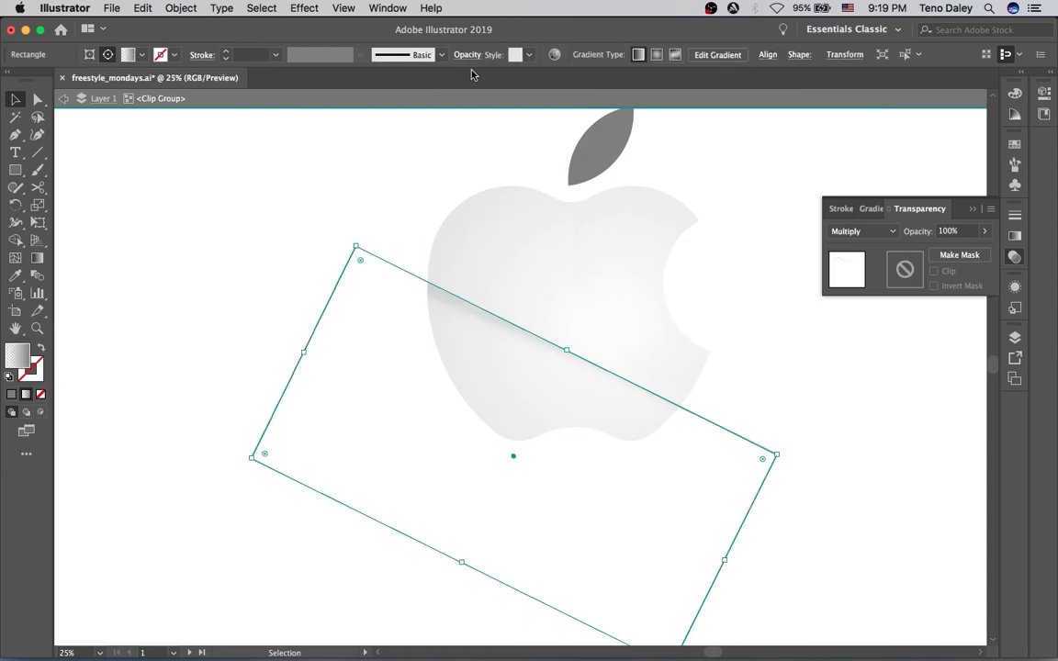
left_click(467, 56)
left_click(465, 79)
left_click_drag(462, 97, 439, 101)
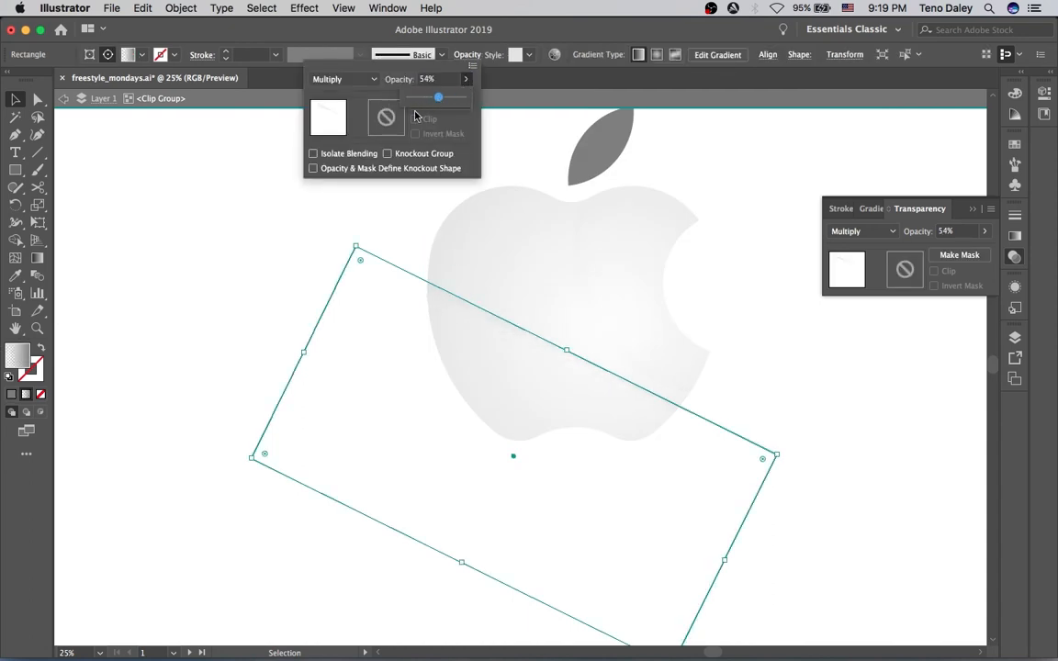
left_click(387, 194)
left_click(393, 186)
double_click(392, 186)
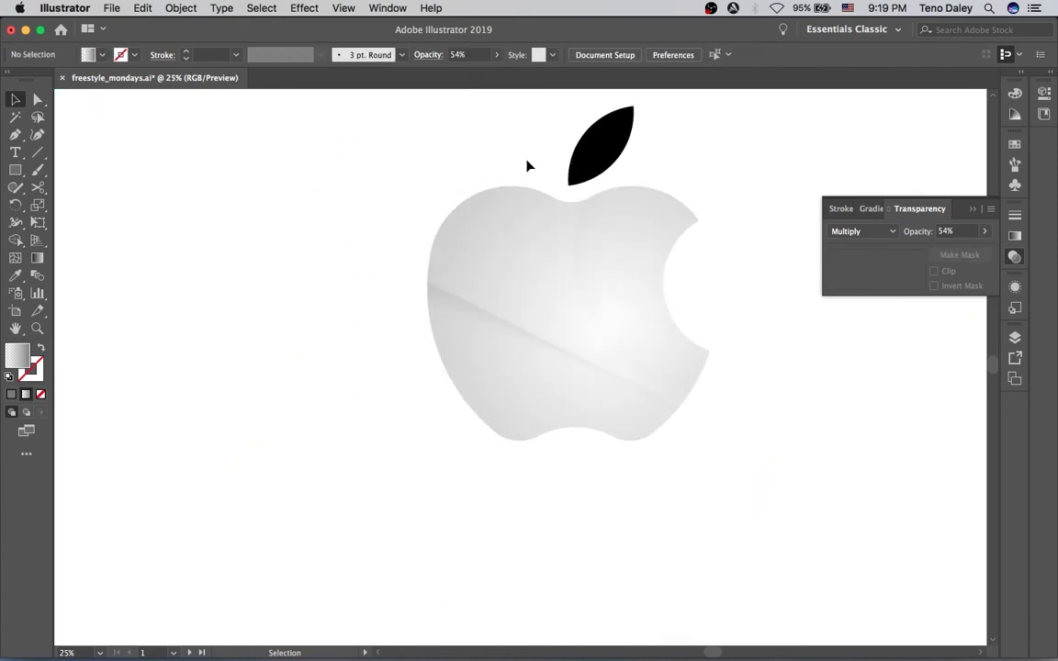
Switch the leaf's color mode to HSB and change its fill to a very light bluish gray
left_click(538, 272, "super")
left_click_drag(536, 267, 555, 185)
left_click(529, 281, "alt+super")
left_click(530, 281, "alt+super")
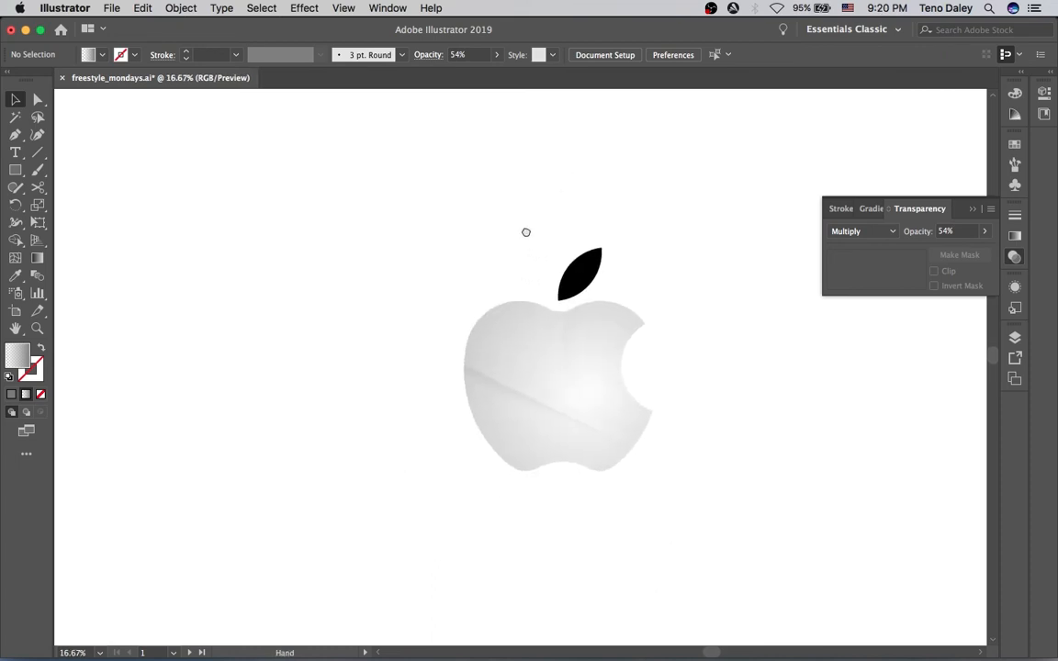
left_click_drag(528, 232, 535, 189)
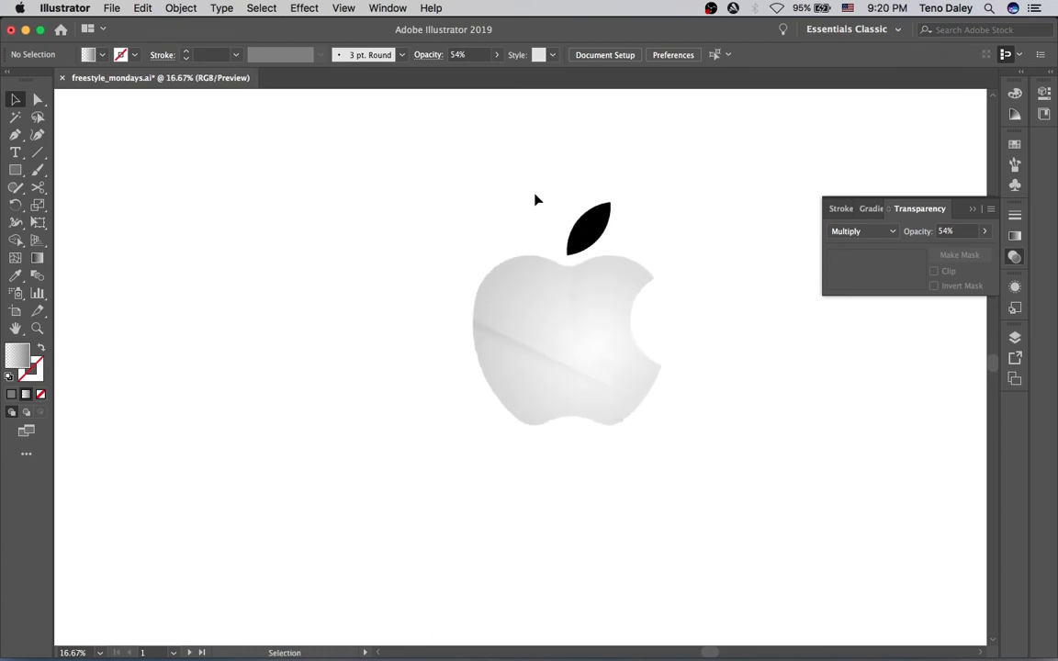
left_click(585, 226)
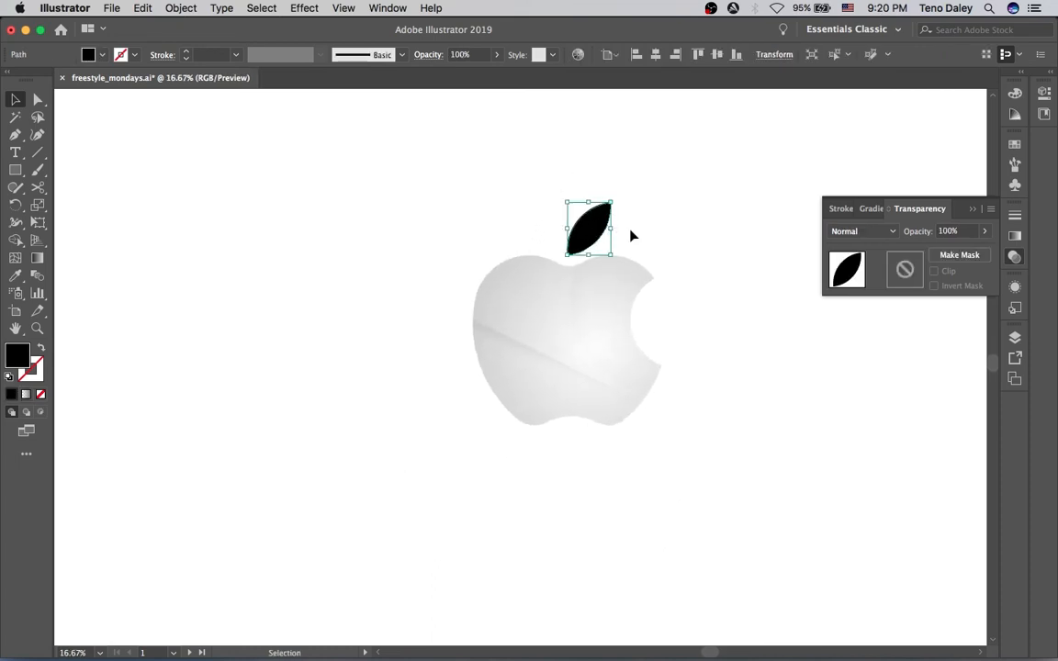
left_click(1014, 95)
left_click(991, 86)
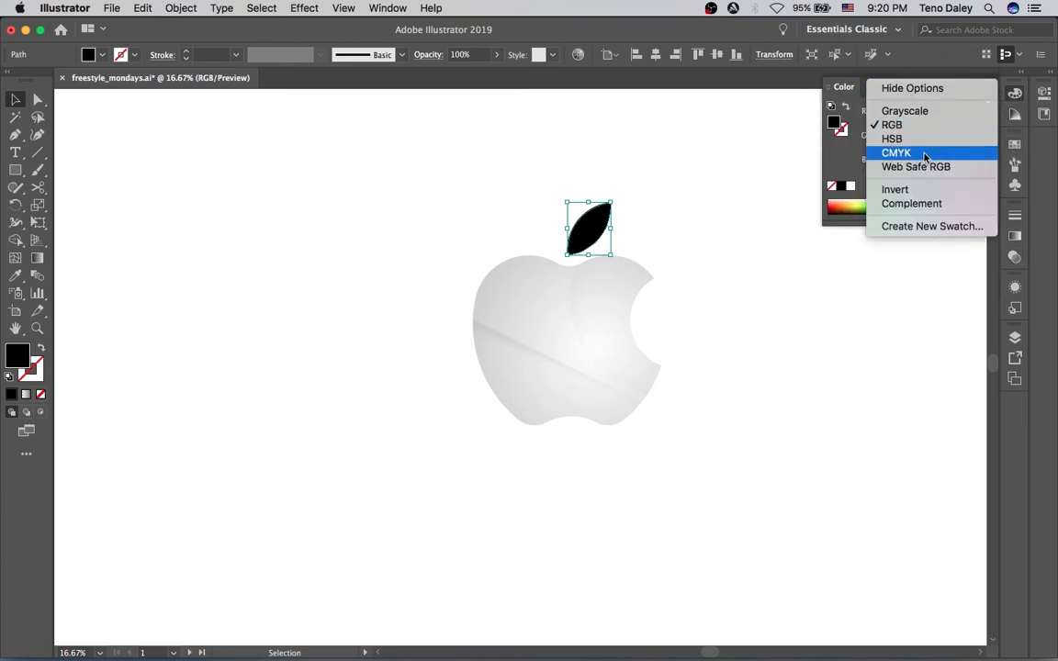
left_click(905, 138)
left_click_drag(923, 165, 946, 165)
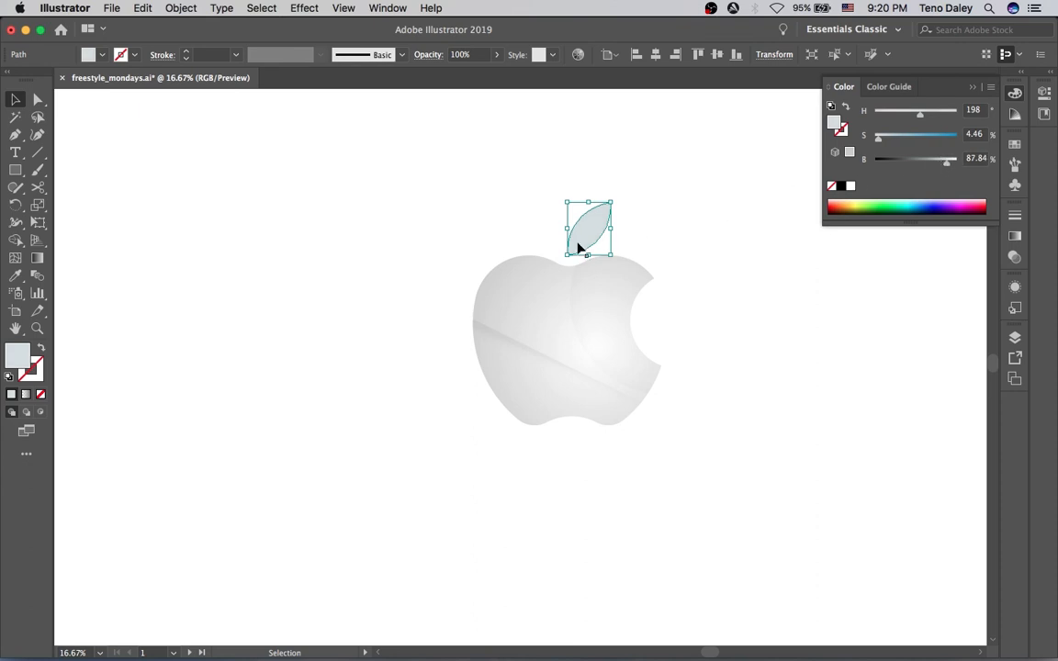
Sample the apple body's gradient onto the leaf and redraw the radial gradient across the leaf with the Gradient tool
key("i")
left_click(534, 273)
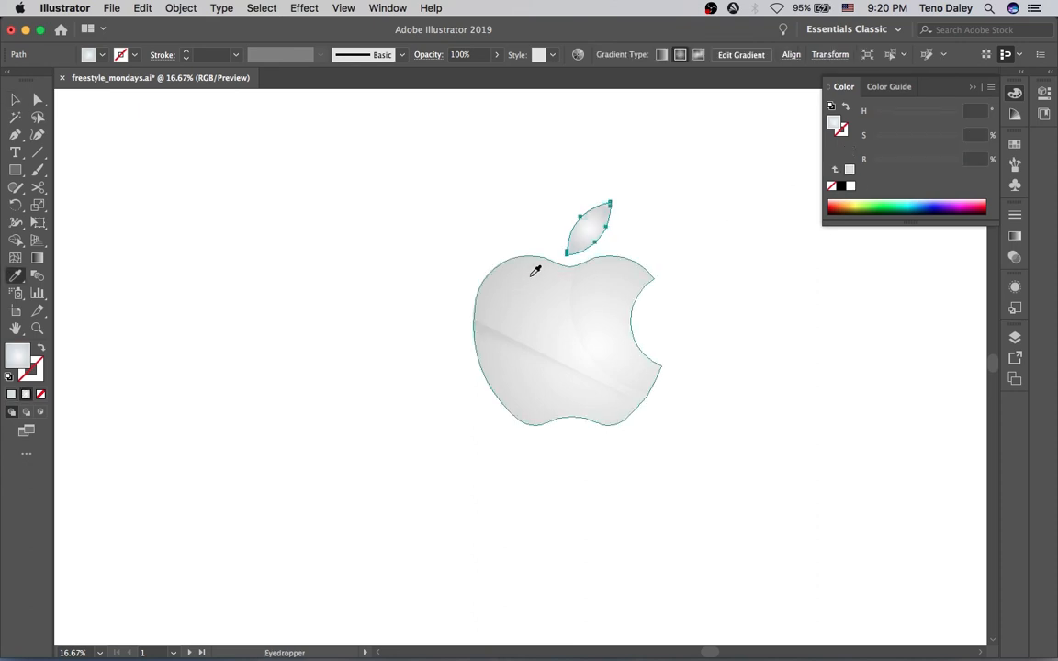
key("g")
left_click(612, 228)
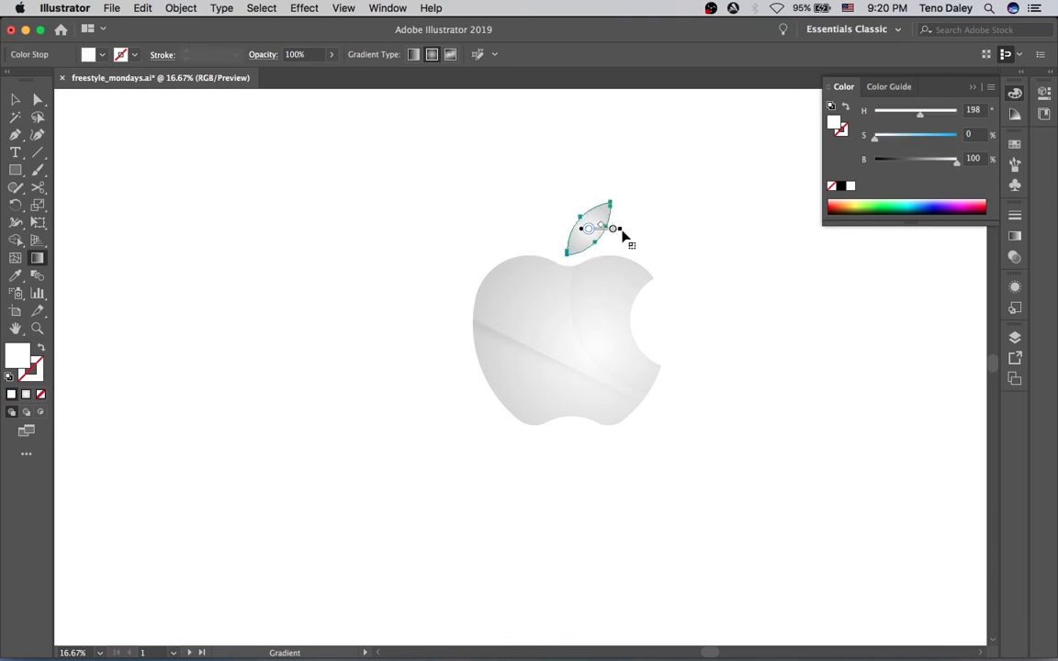
left_click_drag(621, 229, 665, 231)
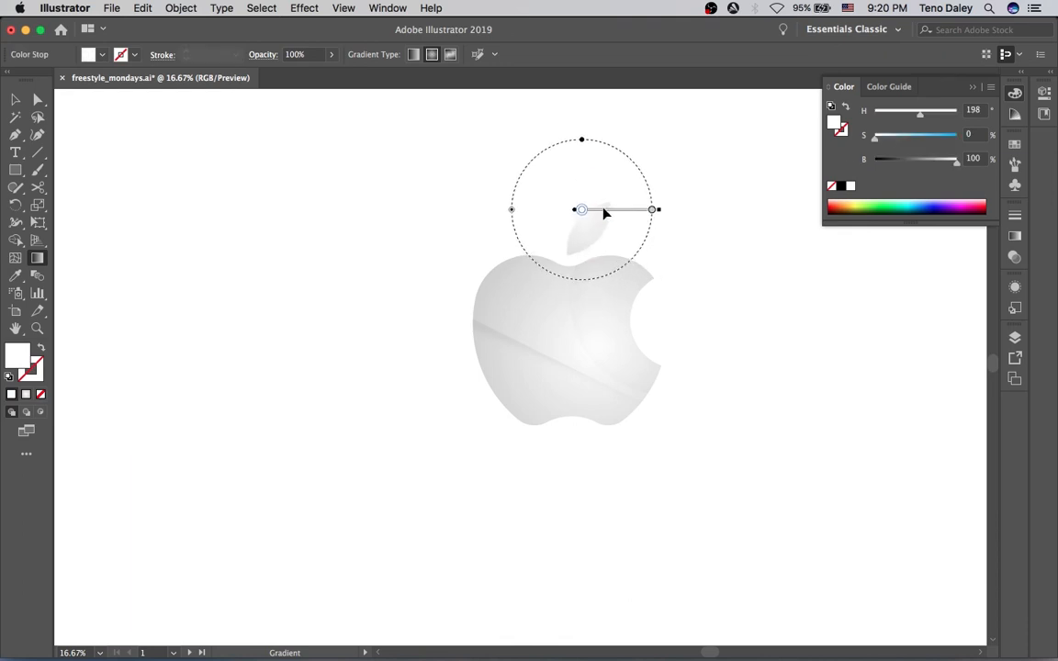
key("v")
left_click(703, 240)
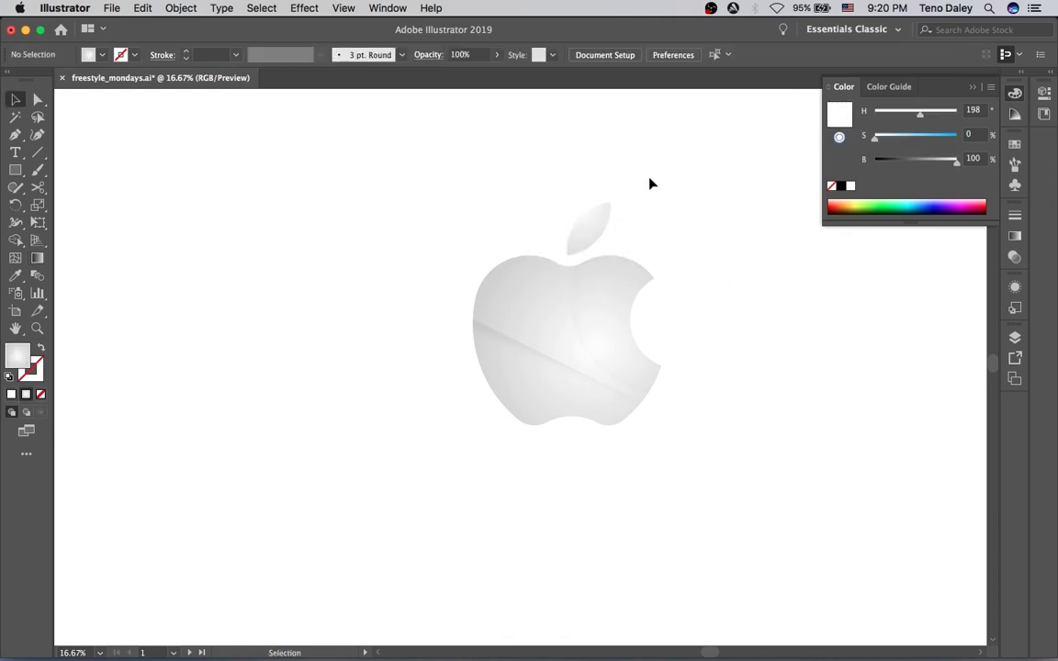
Select the top apple shape and scale it slightly inward about its center
left_click(553, 272, "super")
left_click_drag(559, 299, 529, 246)
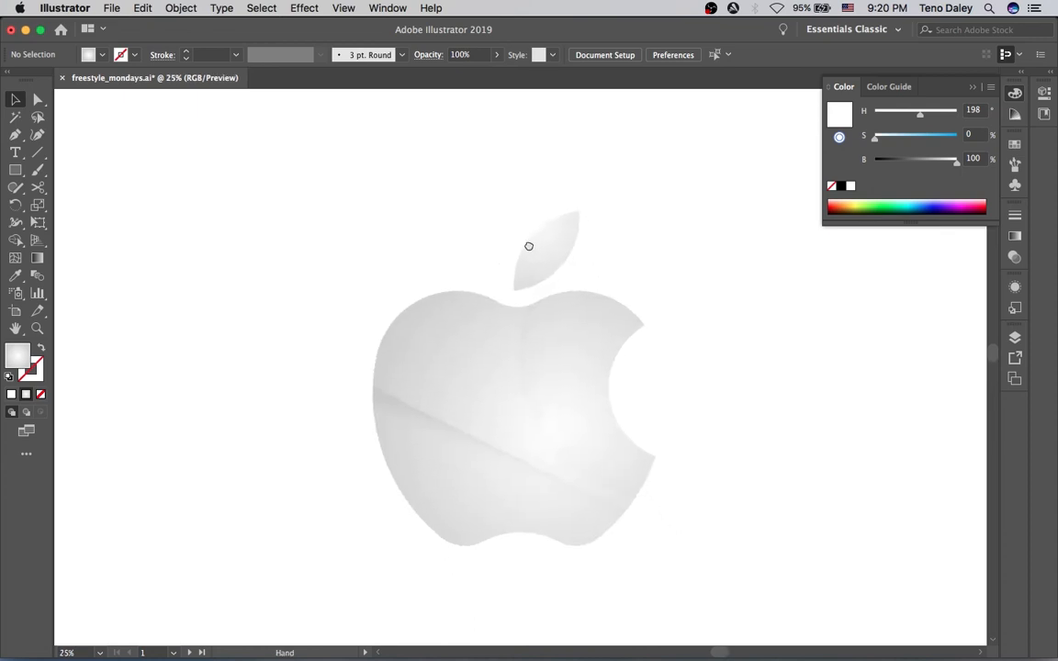
scroll(529, 241, "down", 5)
left_click(500, 246)
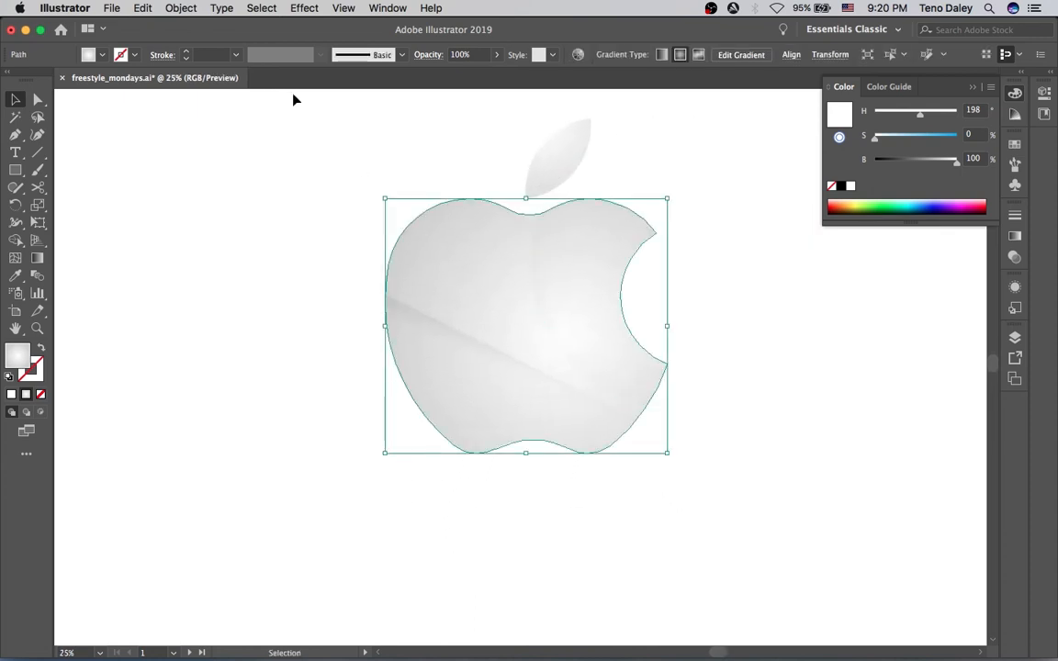
left_click(380, 157)
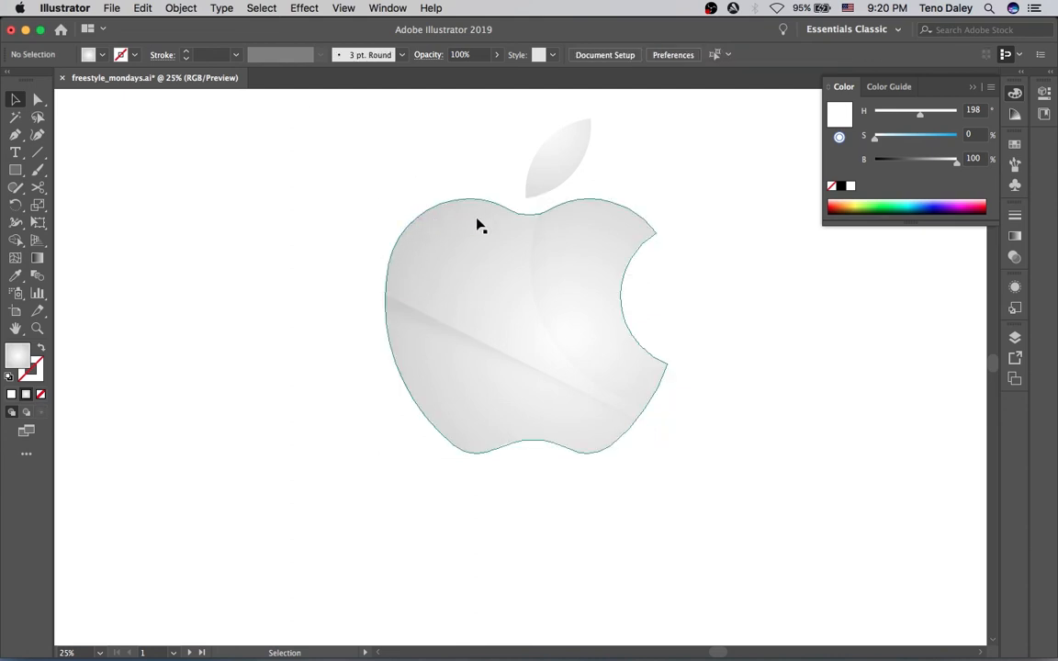
left_click(423, 270)
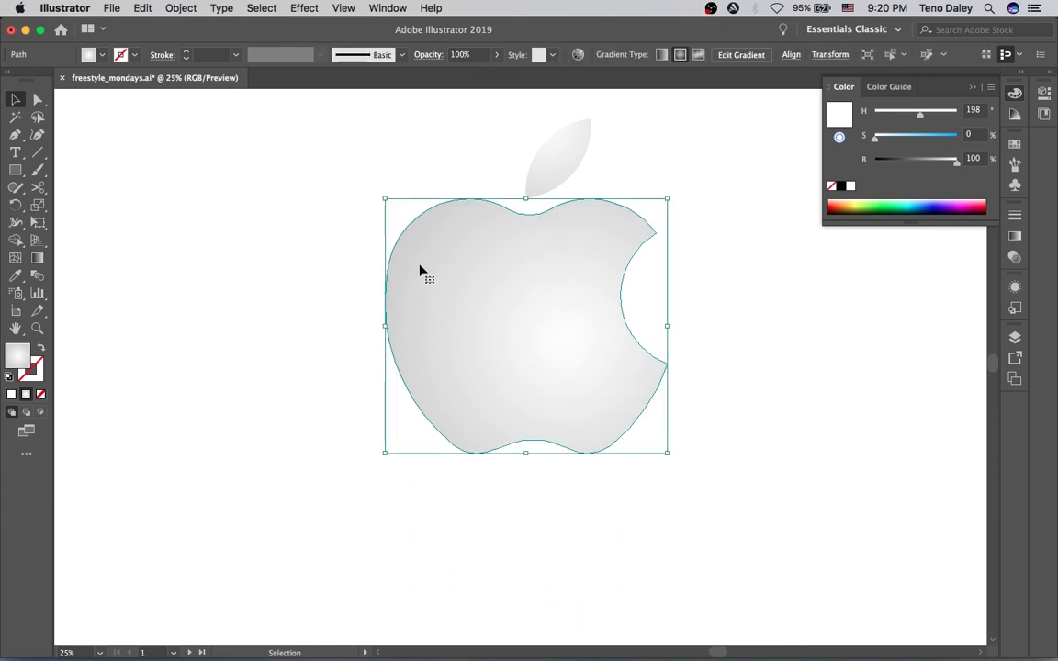
left_click_drag(384, 200, 406, 219)
Swap the shrunken apple shape's fill to stroke and set the stroke weight to 13 pt
key("shift+x")
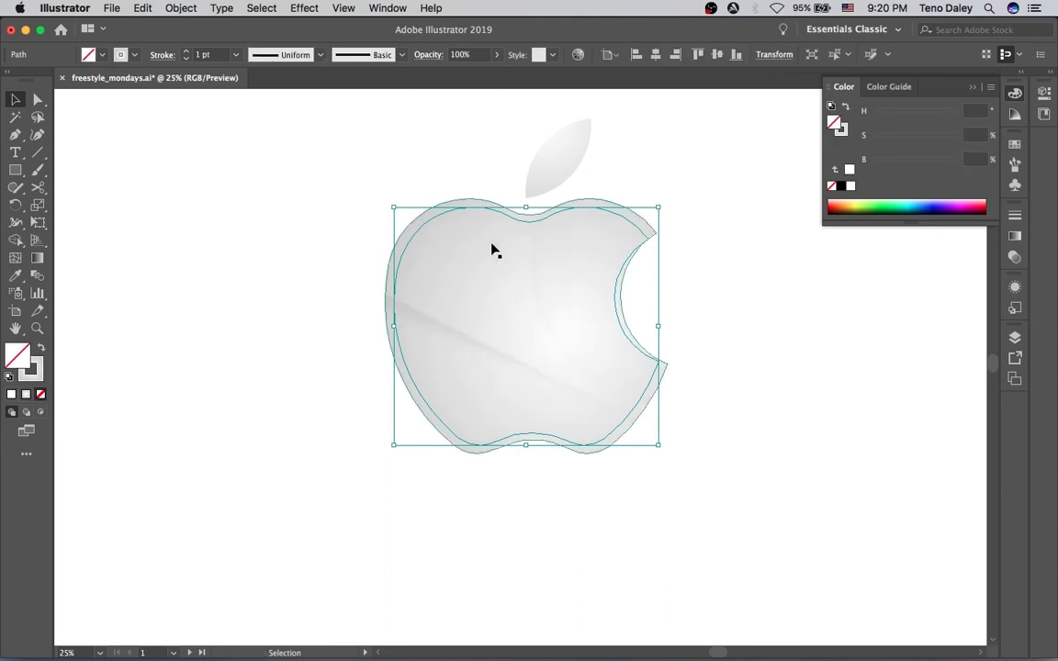
left_click(184, 52)
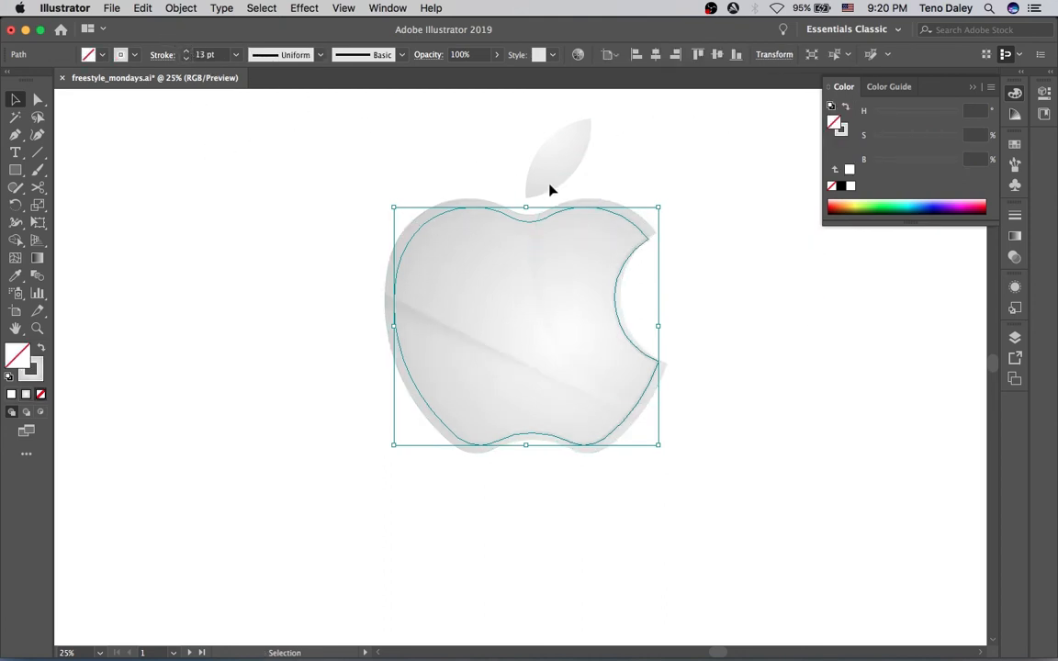
left_click(757, 233)
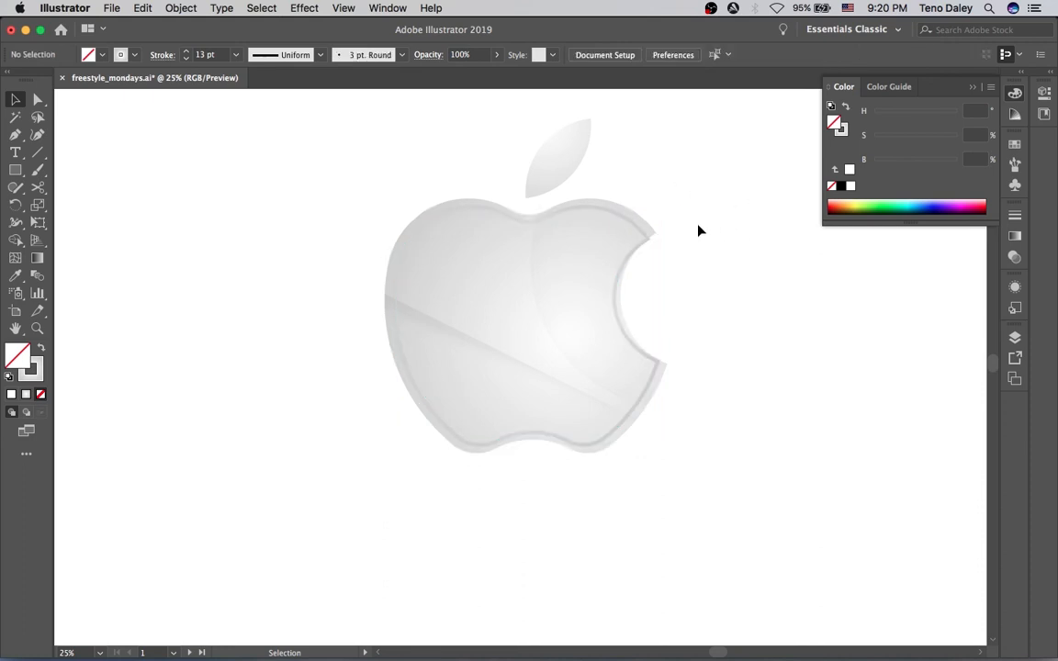
Cut the apple rim stroke into pieces with the Scissors tool and delete the left and right side pieces
left_click(640, 227)
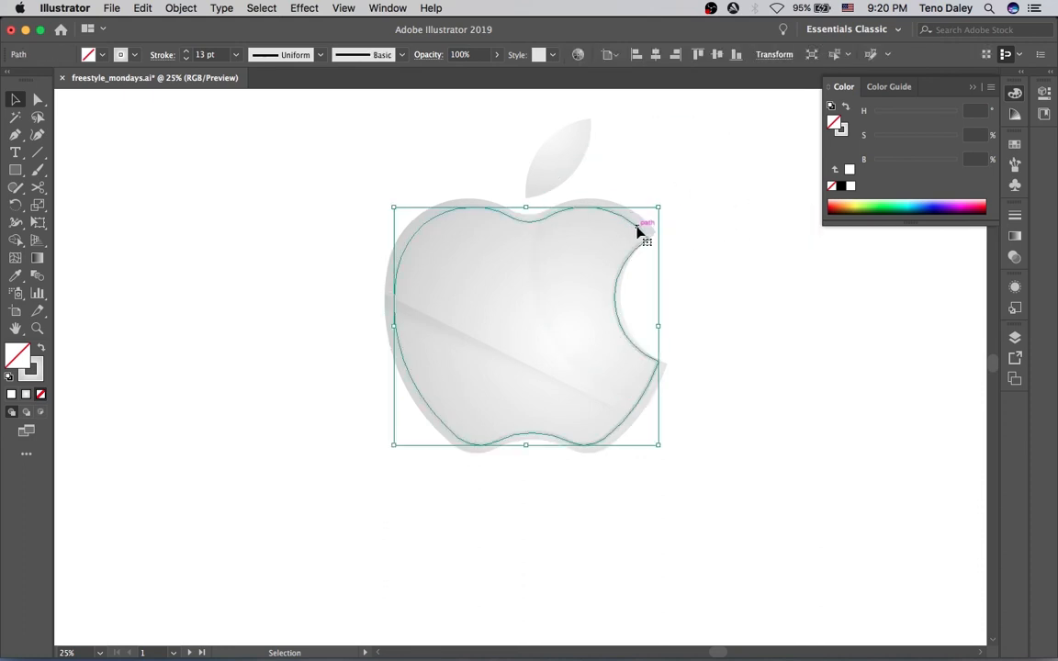
key("c")
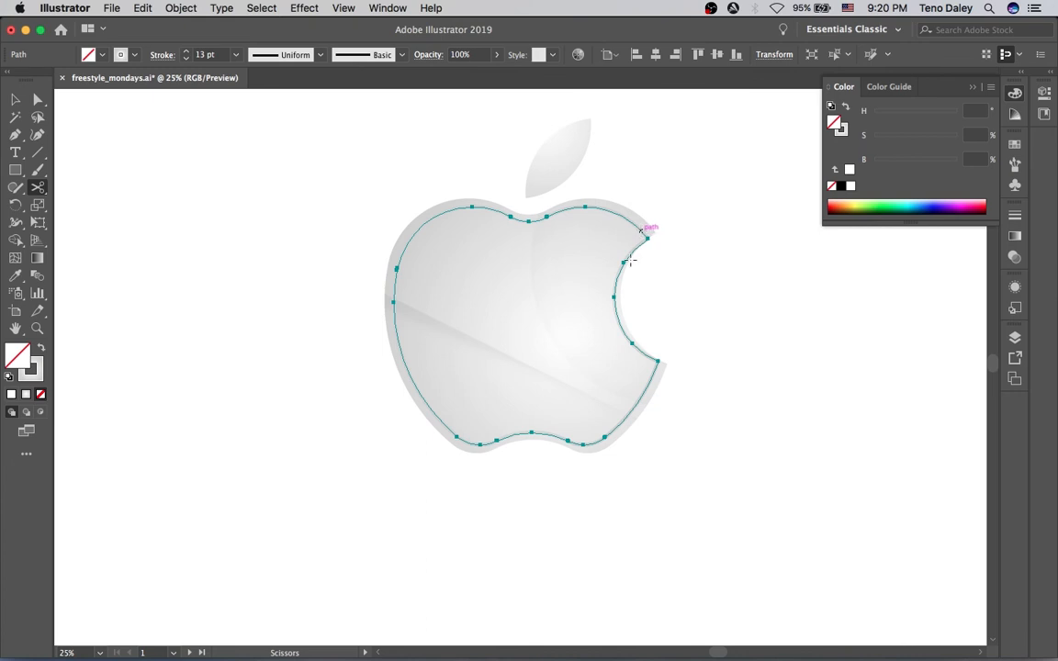
left_click(641, 232)
left_click(416, 231)
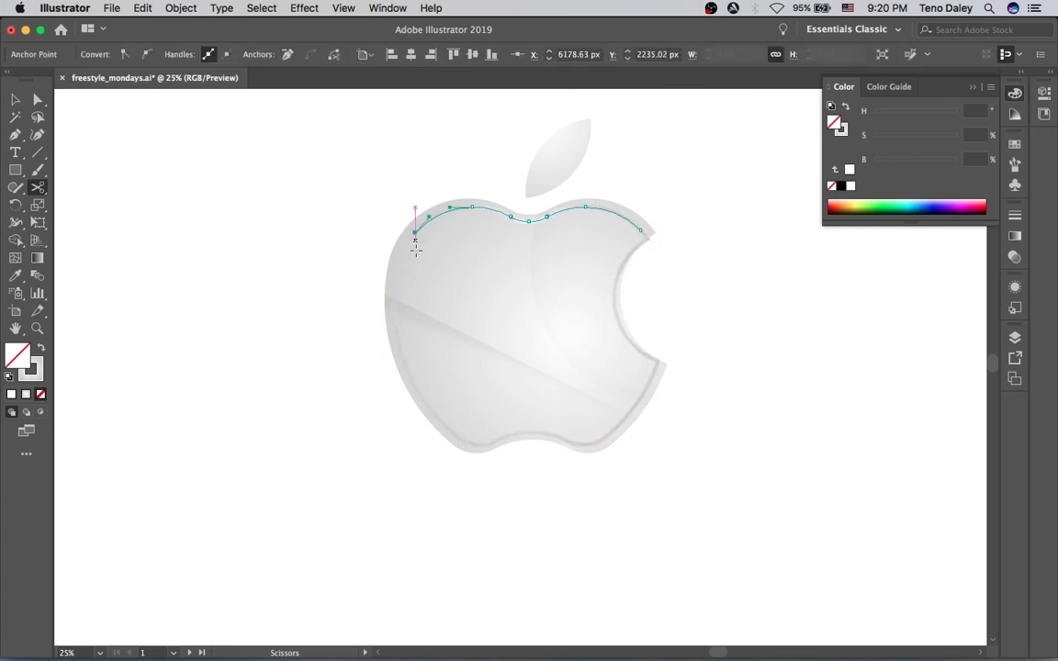
key("v")
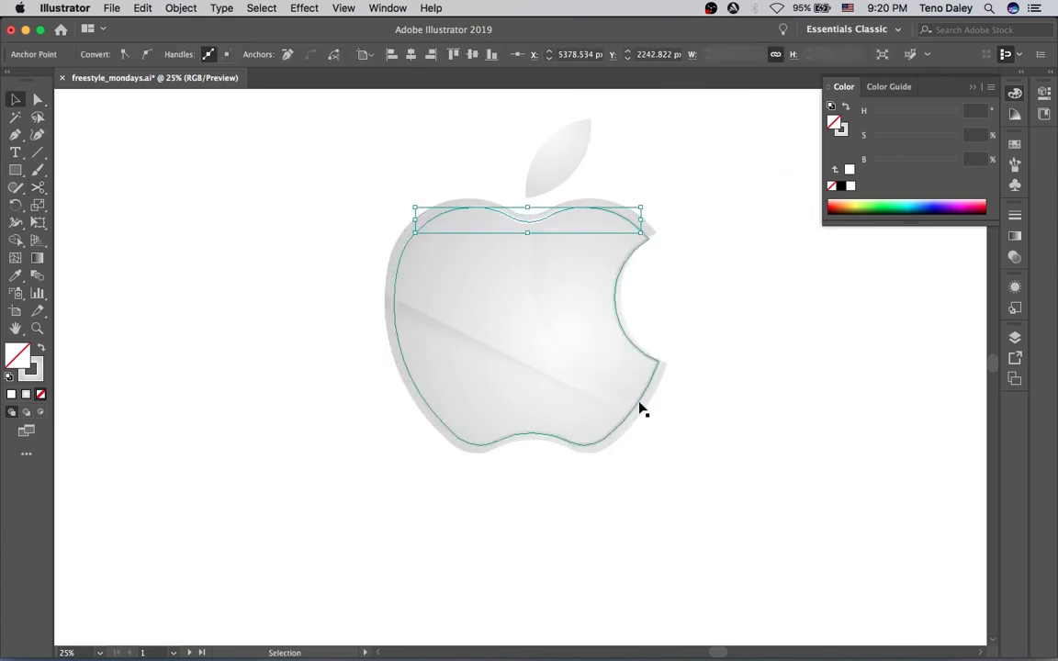
left_click(640, 408)
key("c")
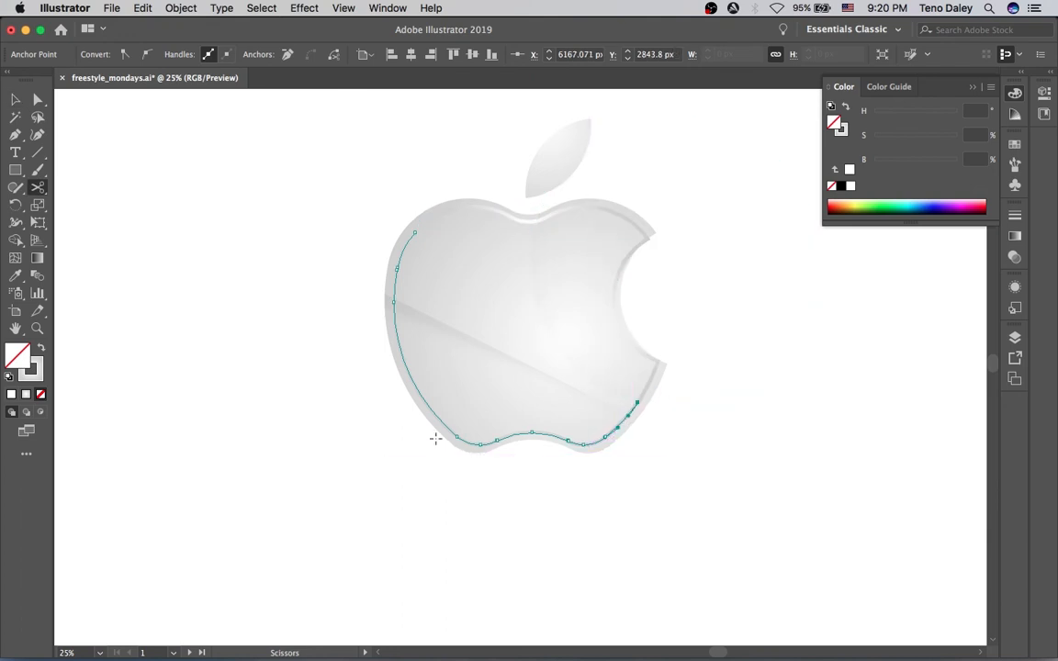
left_click(426, 402)
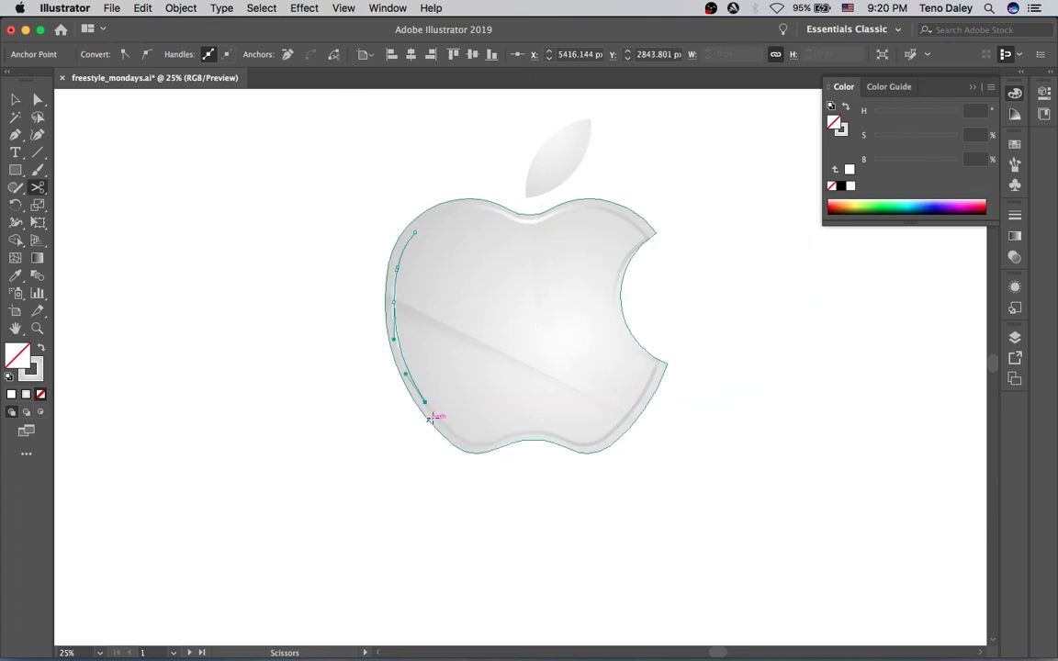
key("v")
left_click(312, 263)
left_click(398, 301)
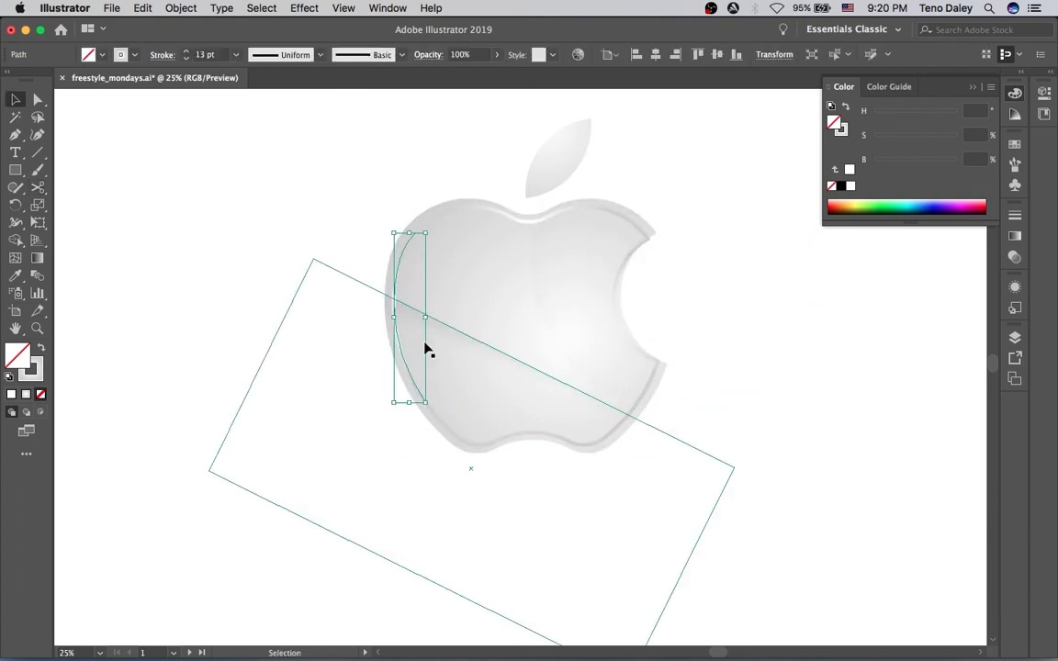
key("Delete")
left_click(620, 280)
key("Delete")
Apply a tapered width profile to the top rim stroke piece
left_click(609, 222)
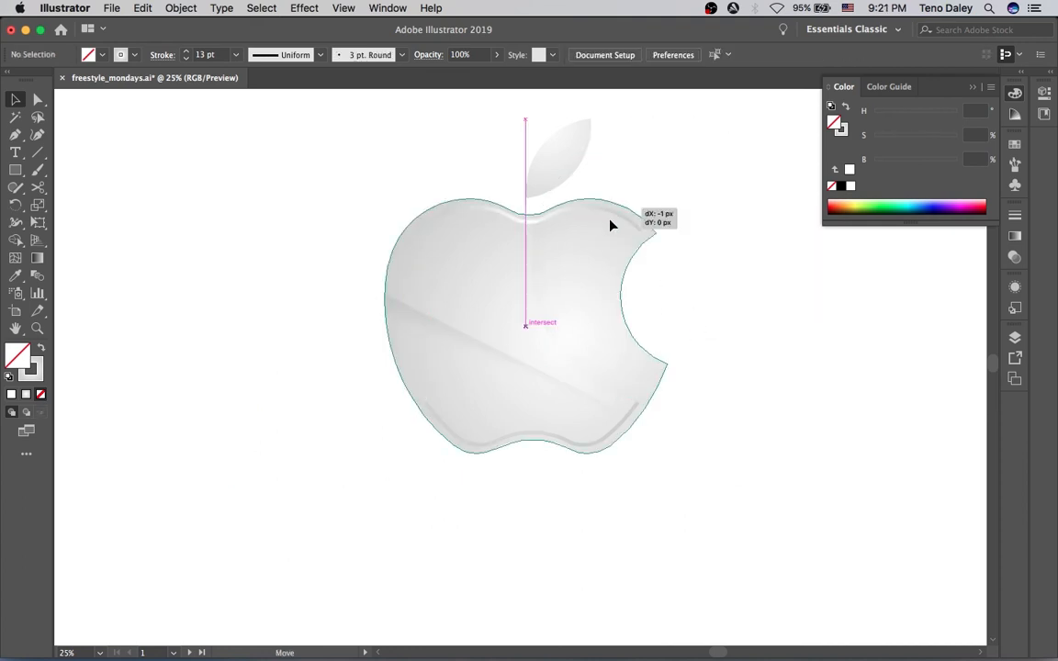
left_click(593, 218)
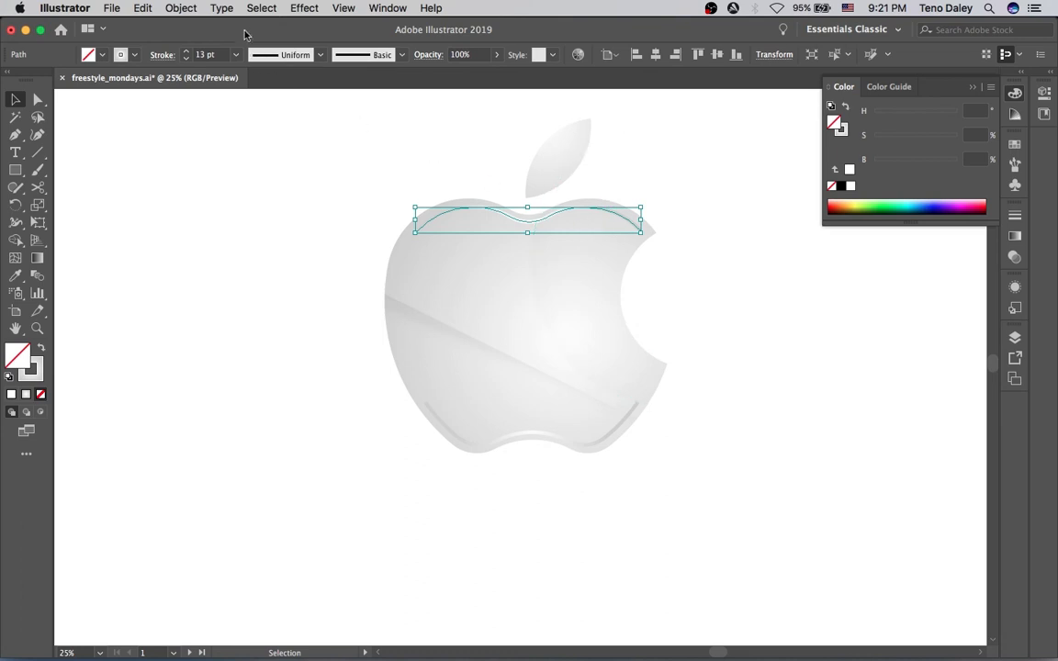
left_click(162, 56)
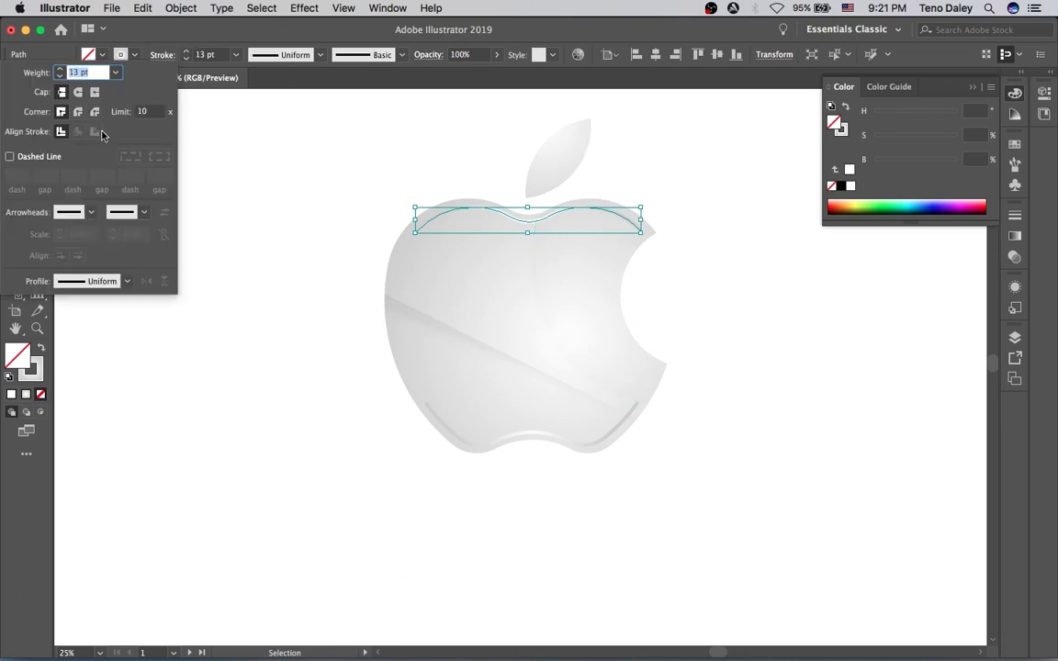
left_click(286, 55)
left_click(262, 93)
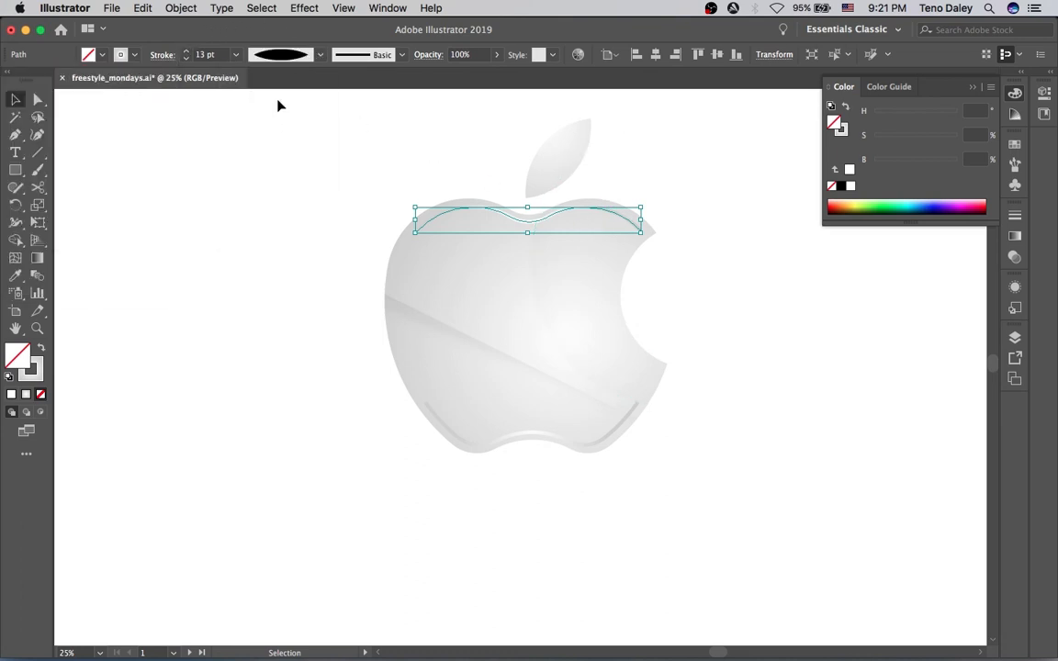
Select the bottom rim stroke piece and apply the same tapered width profile
left_click(340, 112)
mouse_move(354, 109)
left_mouse_down()
mouse_move(516, 430)
mouse_move(472, 444)
left_mouse_up()
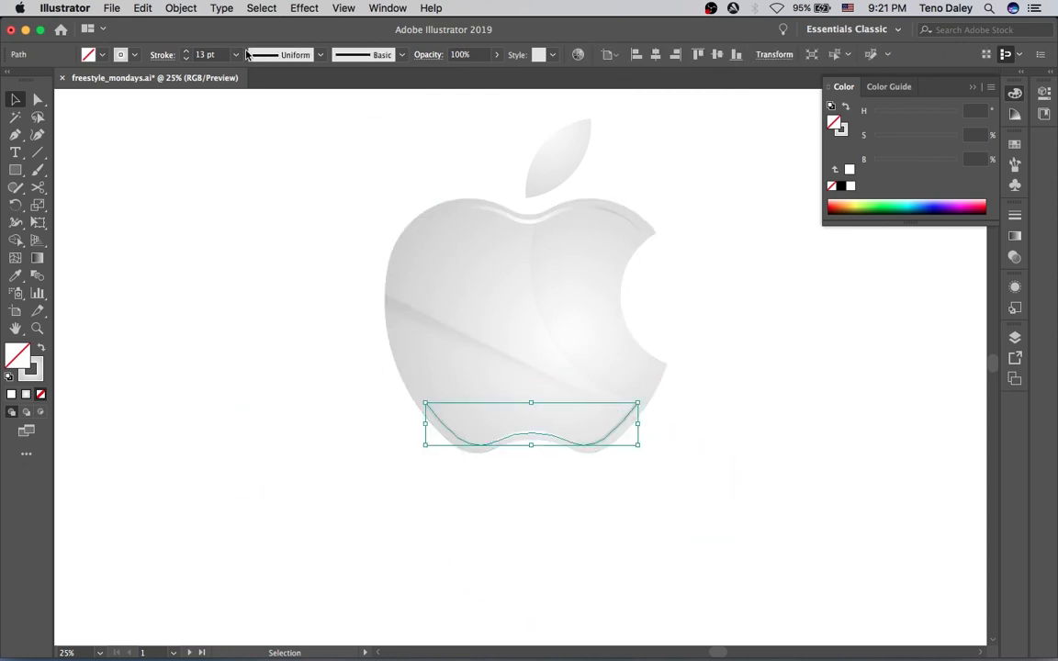
left_click(280, 55)
left_click(254, 111)
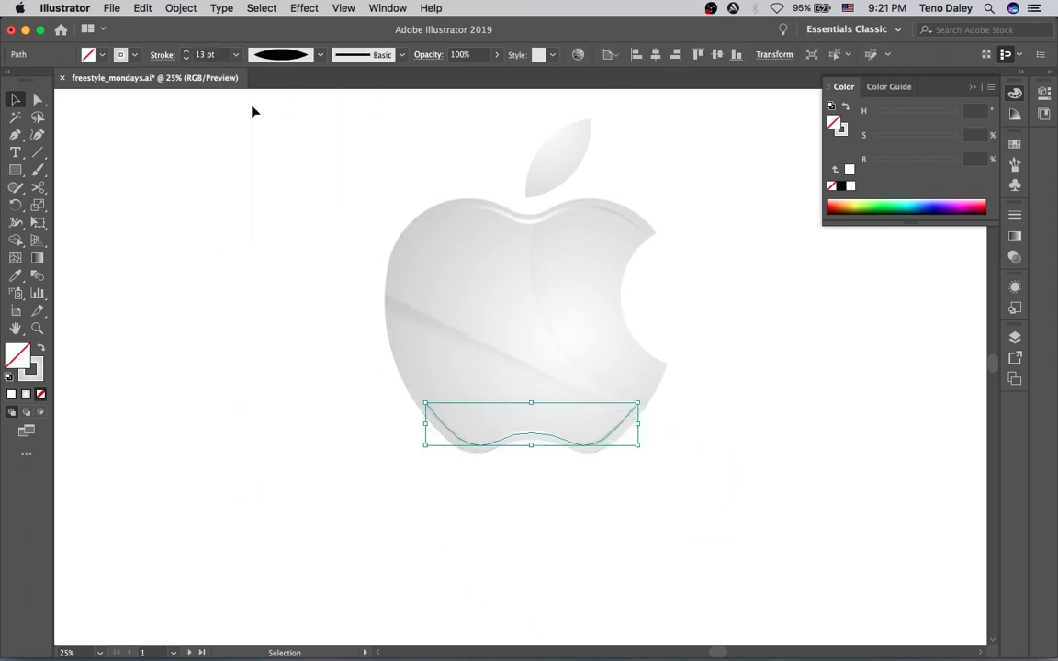
left_click(288, 146)
key("space")
left_click_drag(529, 137, 496, 166)
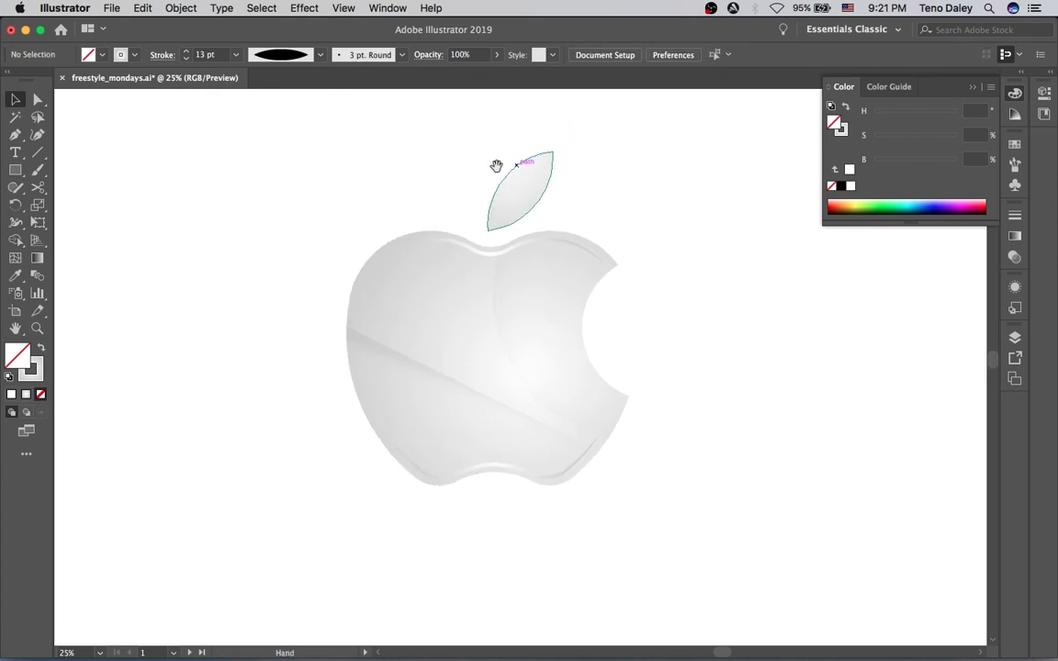
left_click(494, 470)
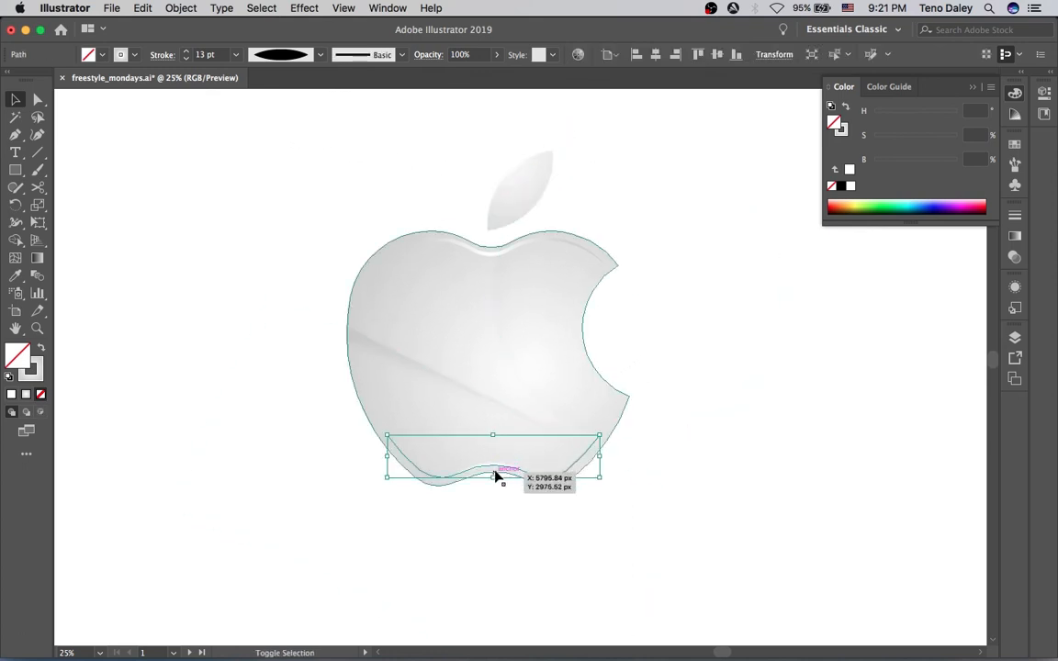
left_click(376, 172)
left_click(513, 338, "alt+super")
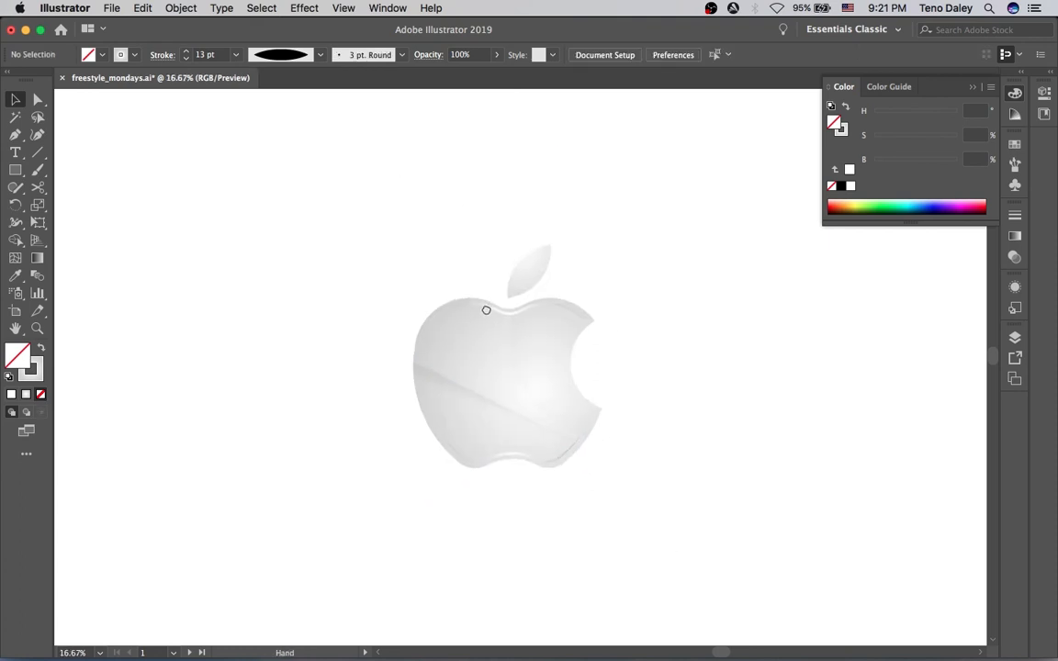
Select the duplicated apple body shape and give it a linear gradient fill
left_click(511, 295)
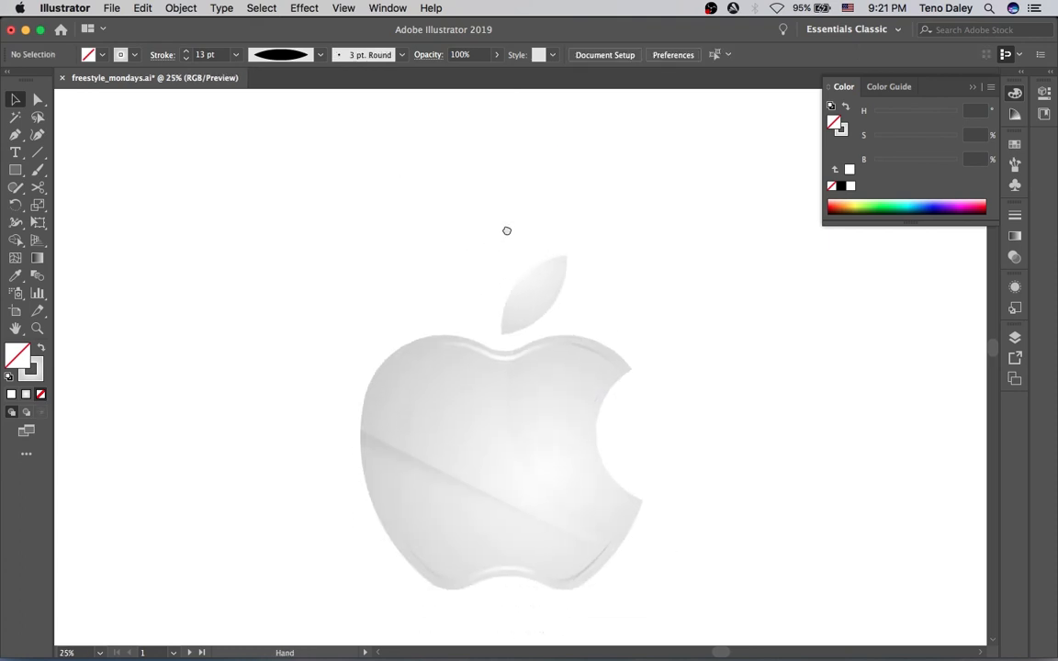
scroll(512, 239, "down", 2)
left_click(471, 331)
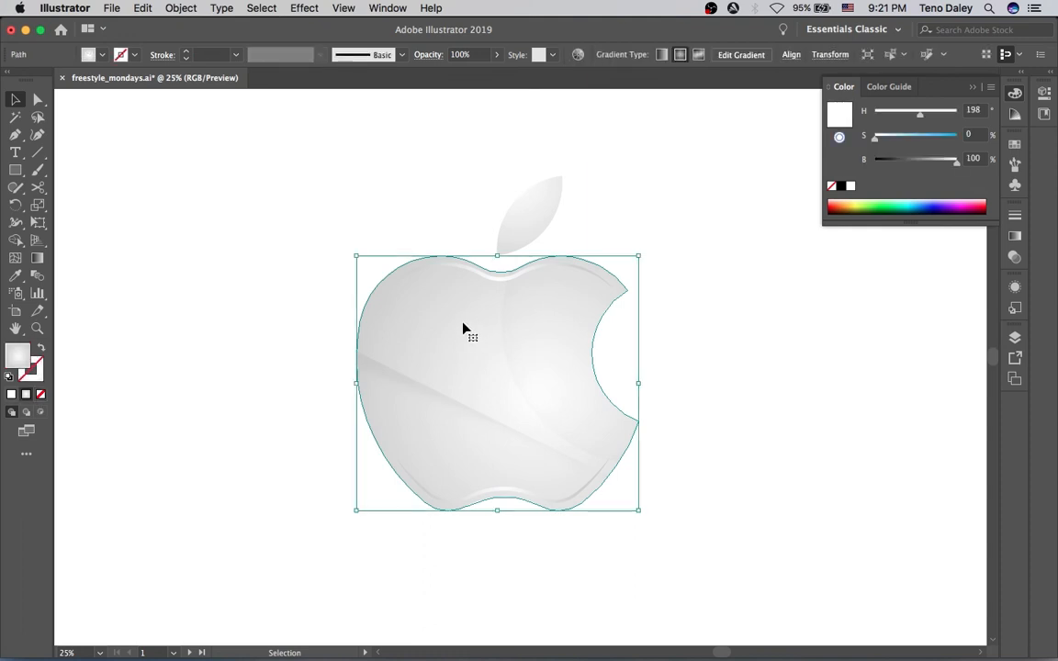
left_click_drag(461, 331, 470, 332)
left_click(1014, 237)
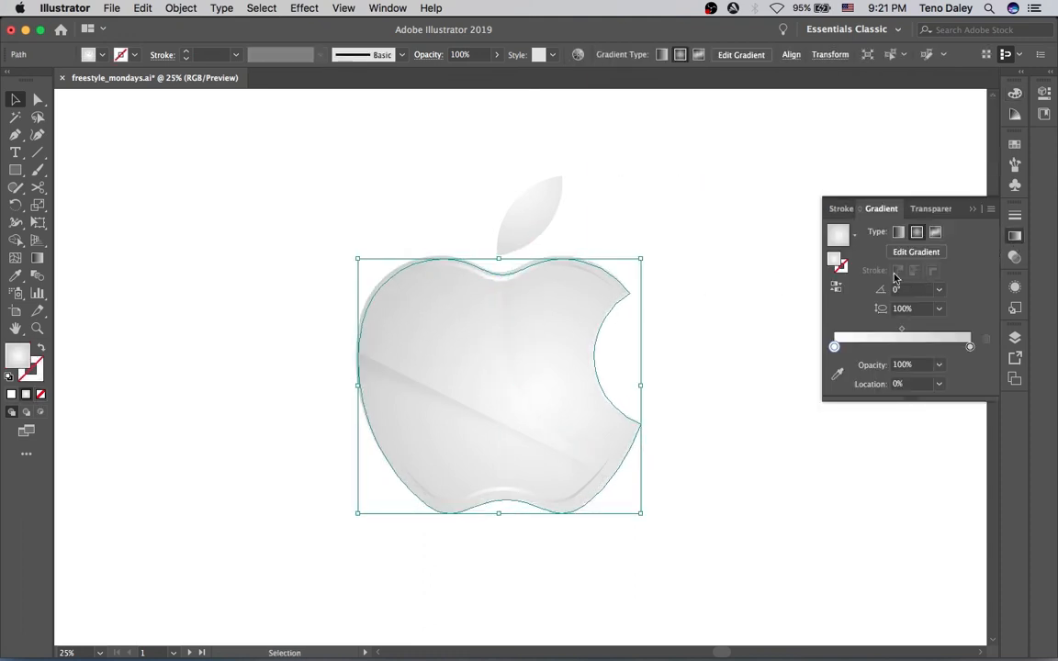
left_click(899, 235)
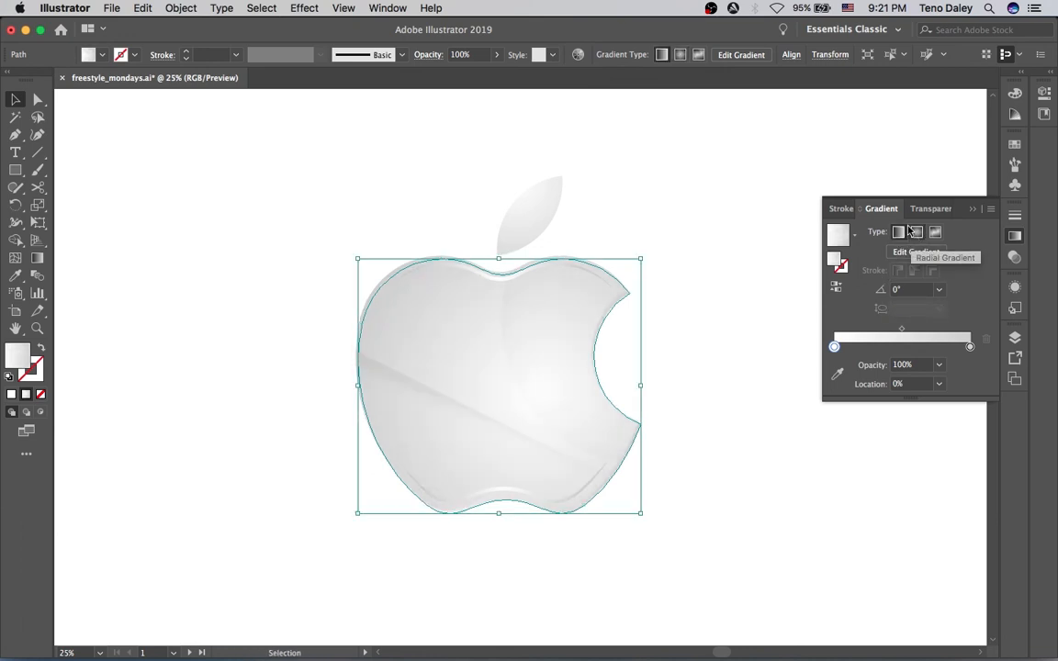
left_click(790, 163)
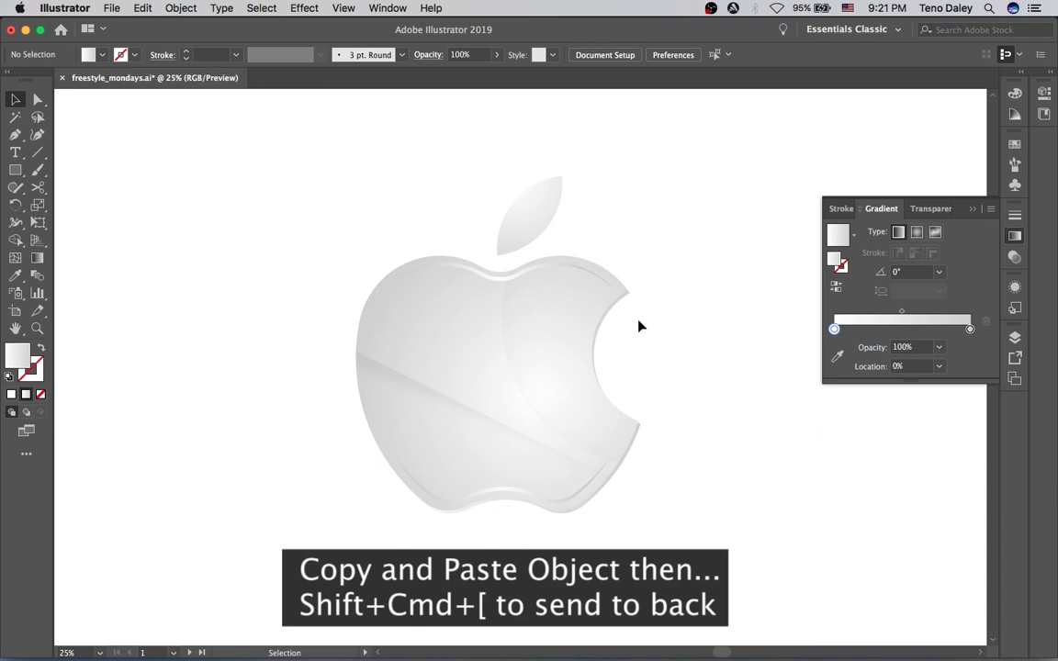
Nudge the back apple copy three steps right and two steps down to form a shaded edge
left_click(614, 310)
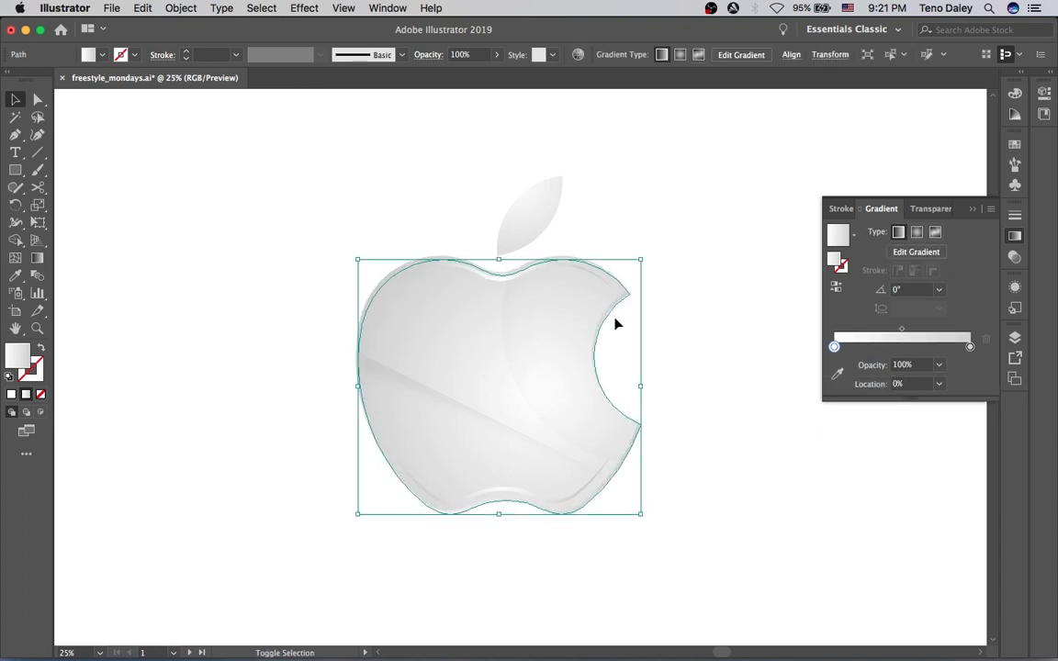
key("Right")
key("Right")
key("Right")
key("Right")
key("Down")
key("Down")
left_click(702, 327)
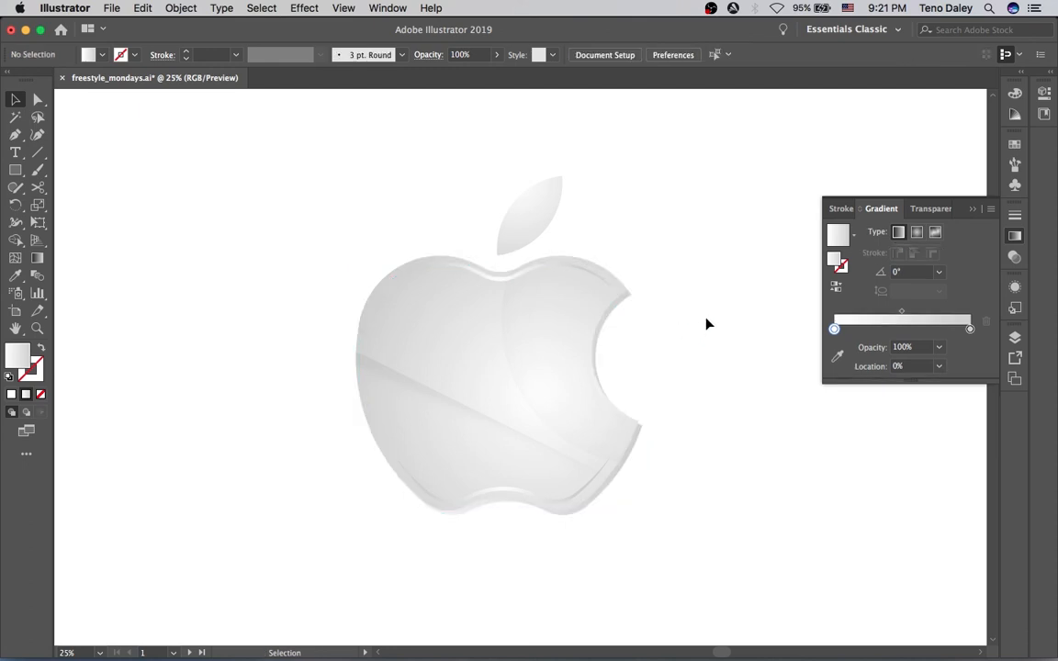
Duplicate the leaf behind itself, offset the copy slightly right and down, and give it a linear gradient
left_click(548, 218)
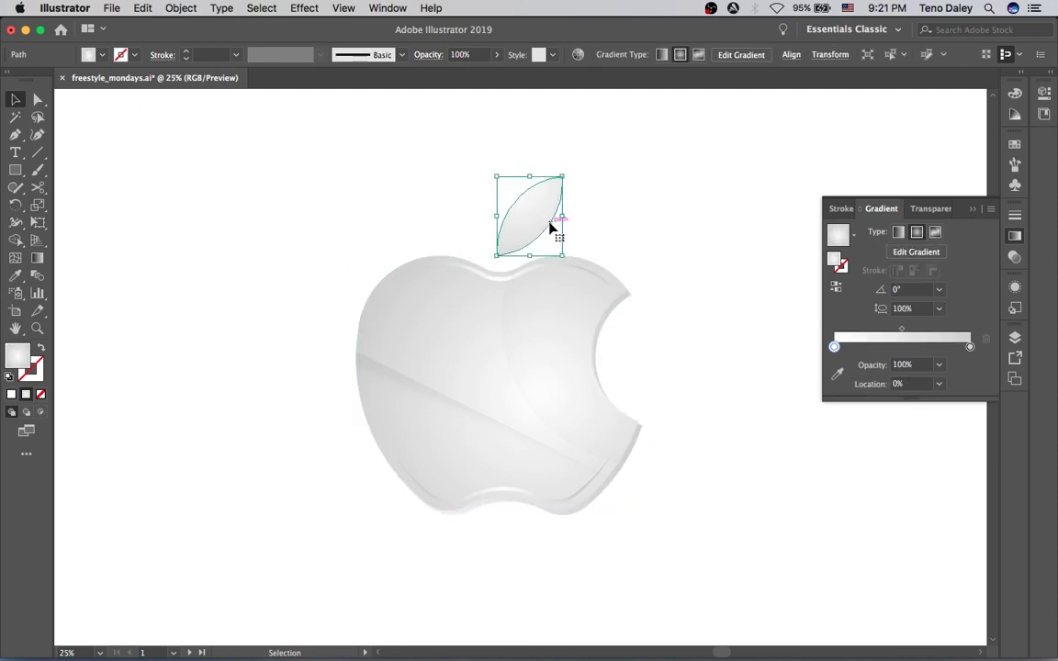
key("super+c")
key("super+f")
key("shift+super+[")
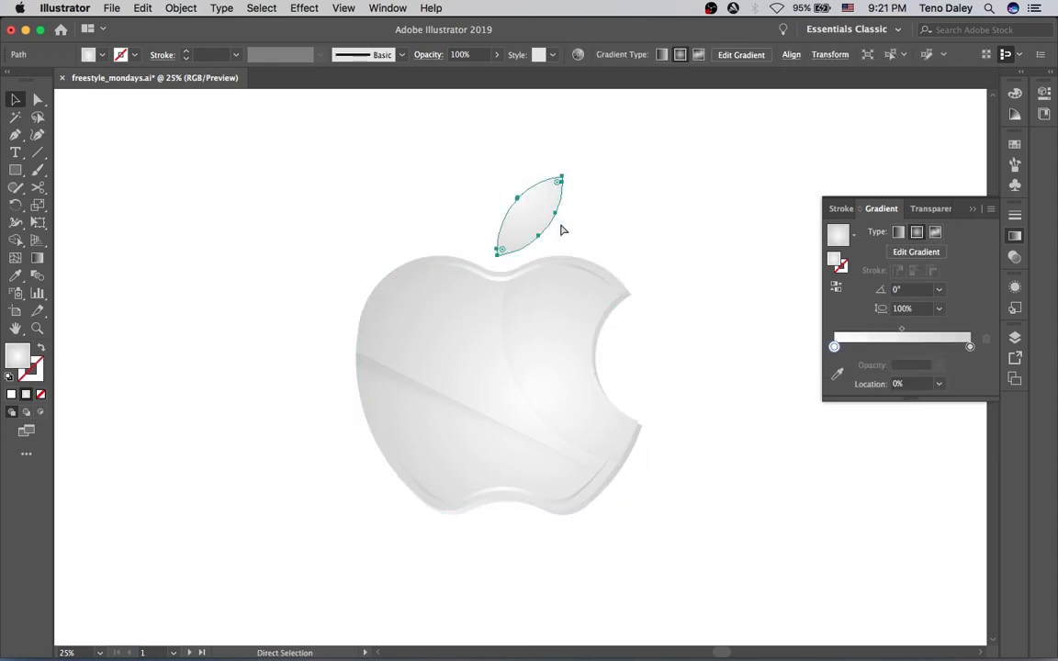
left_click_drag(563, 216, 569, 221)
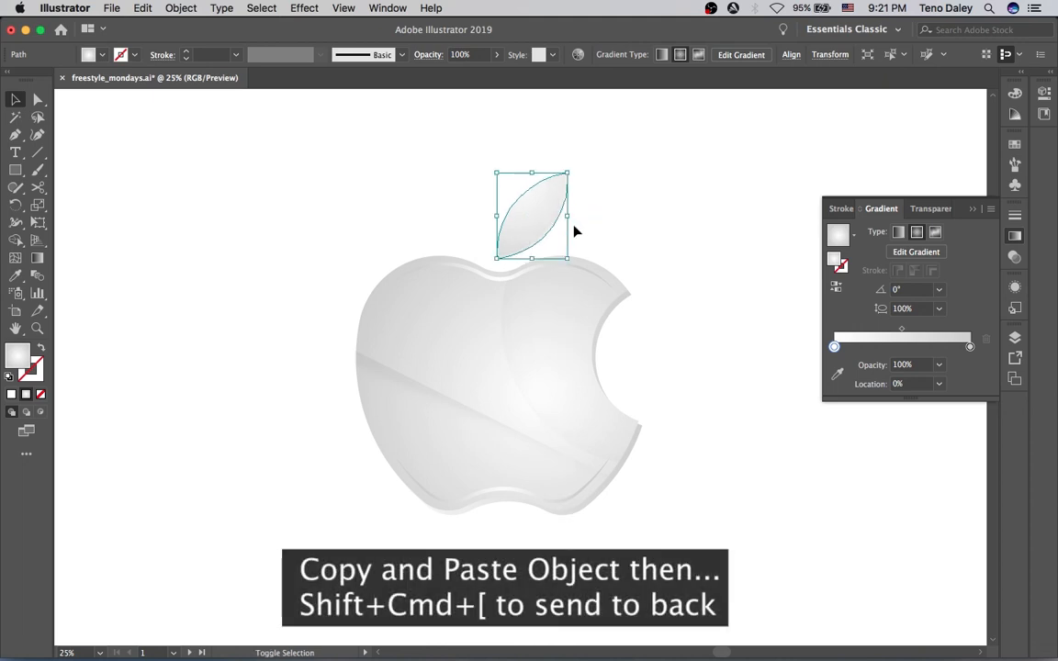
left_click(898, 233)
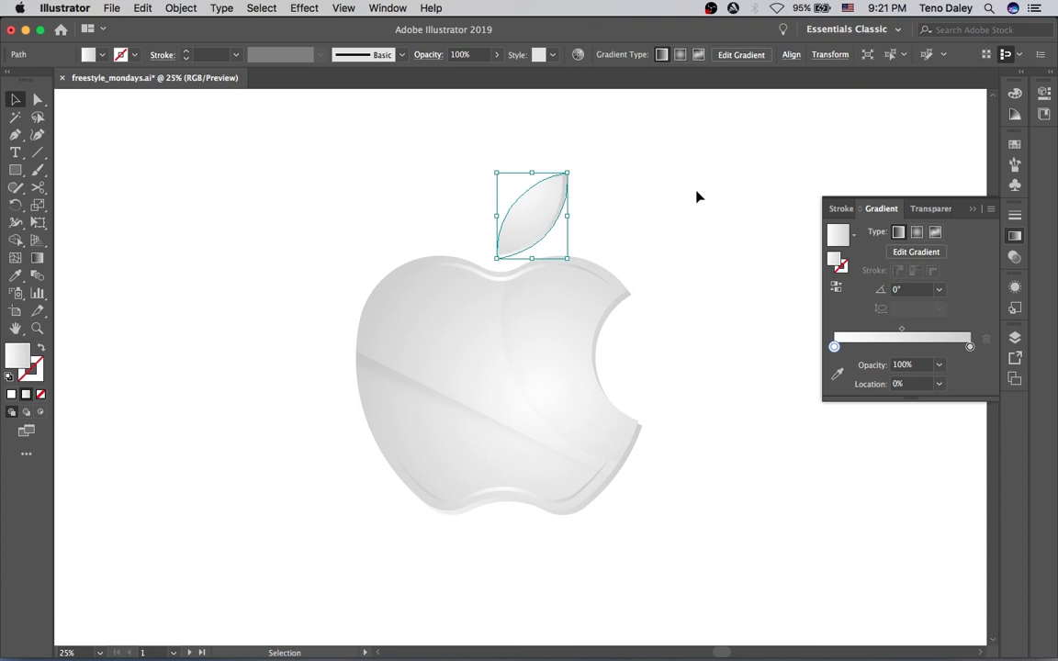
left_click(795, 202)
left_click(733, 172)
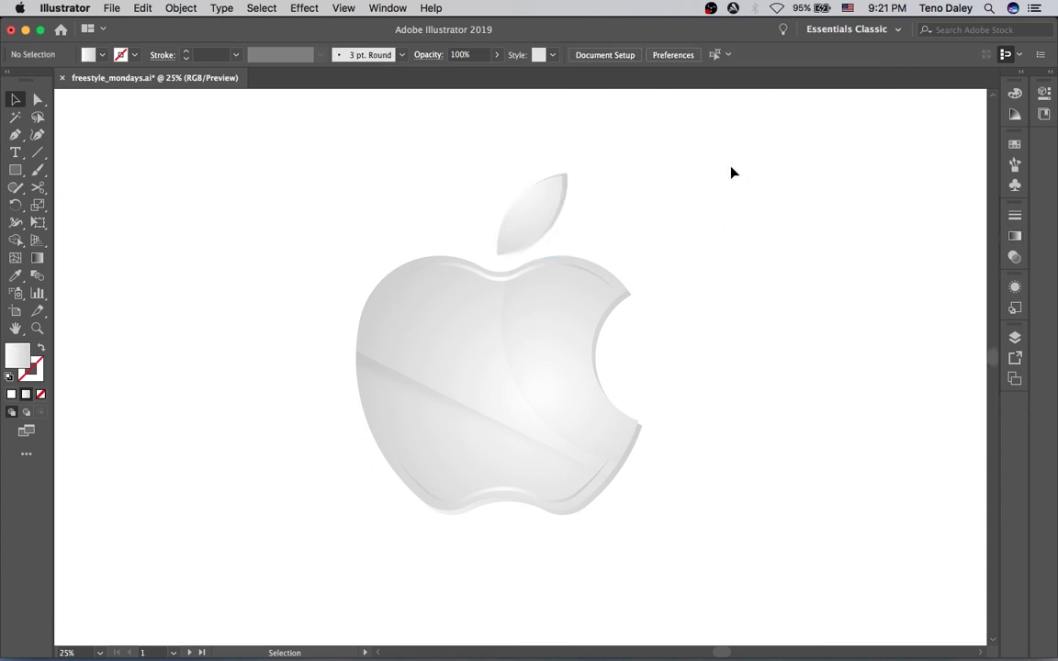
Apply a gradient to the top rim stroke piece
scroll(693, 252, "left", 3)
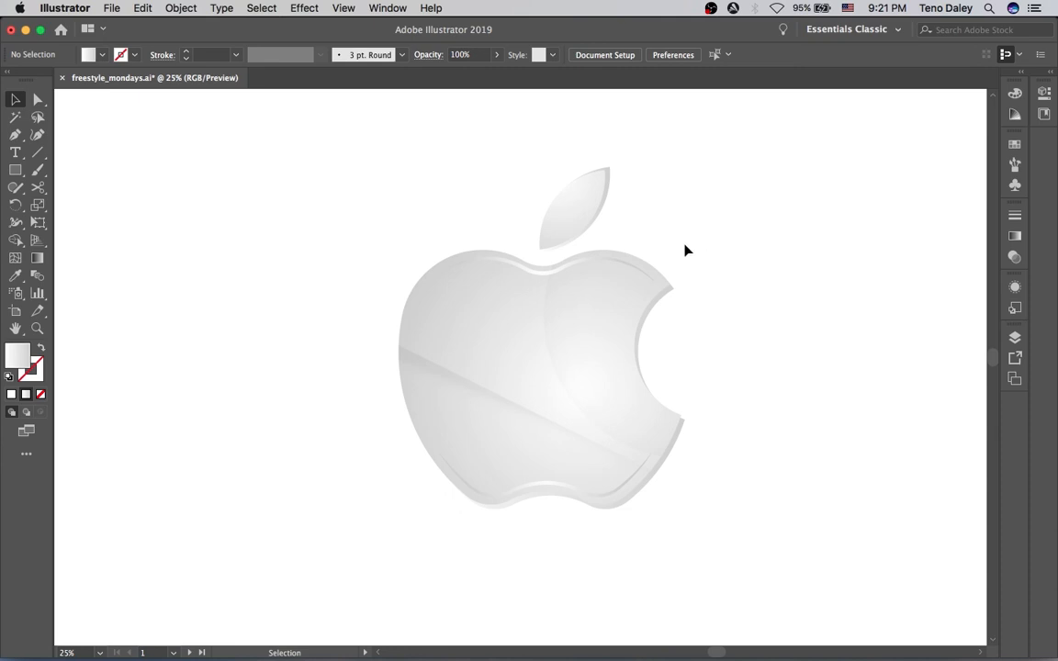
left_click(543, 277)
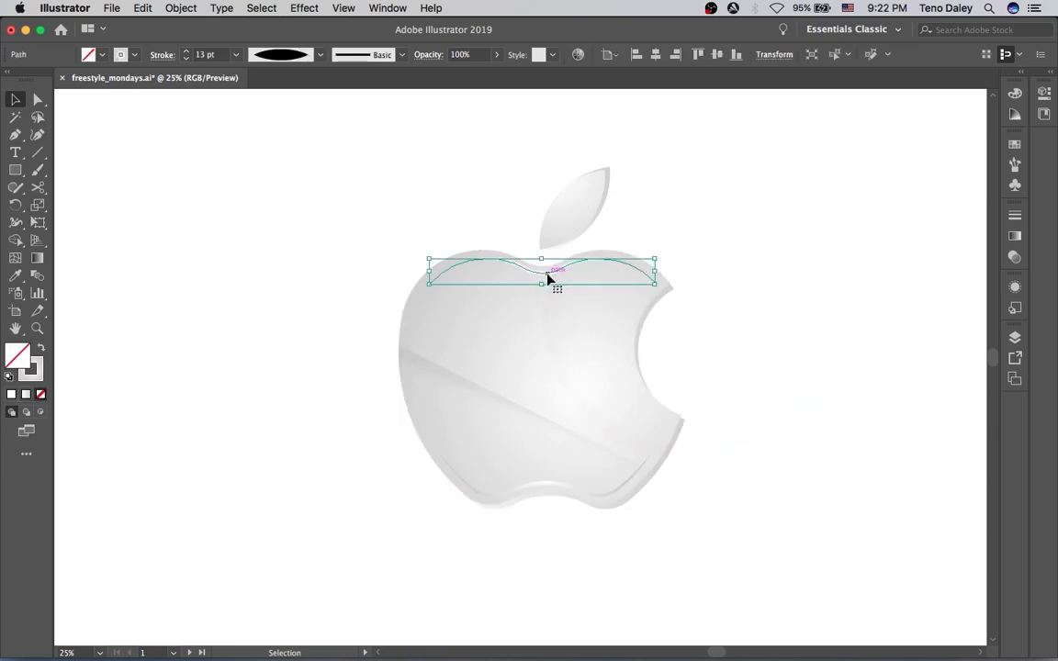
left_click(1016, 238)
left_click(843, 267)
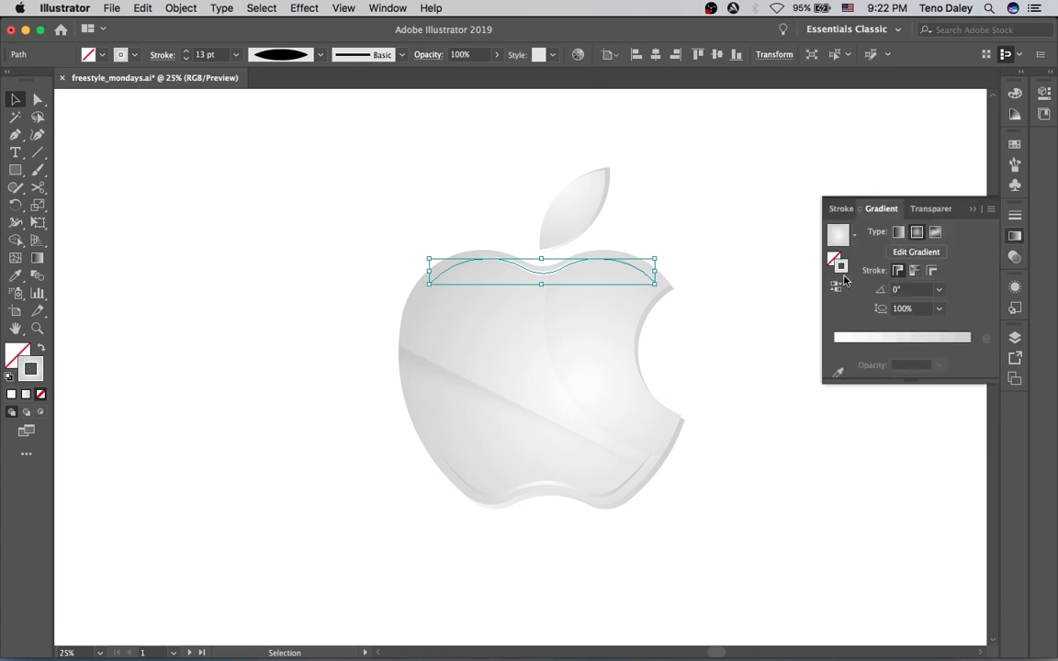
left_click(823, 164)
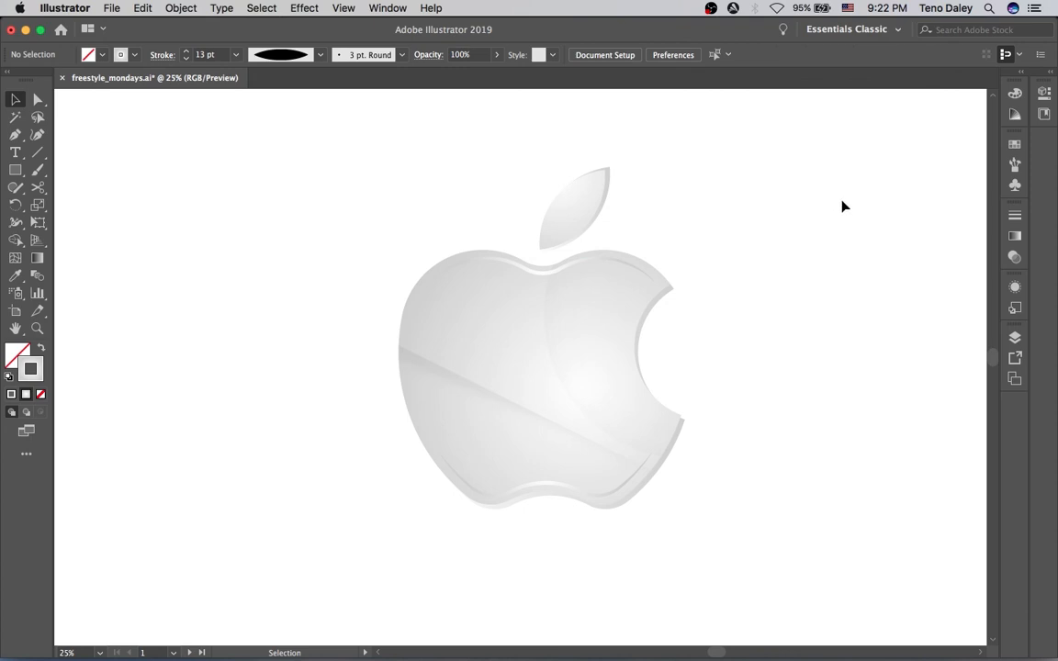
left_click(503, 218, "alt+super")
left_click_drag(493, 219, 495, 161)
left_click_drag(505, 208, 491, 191)
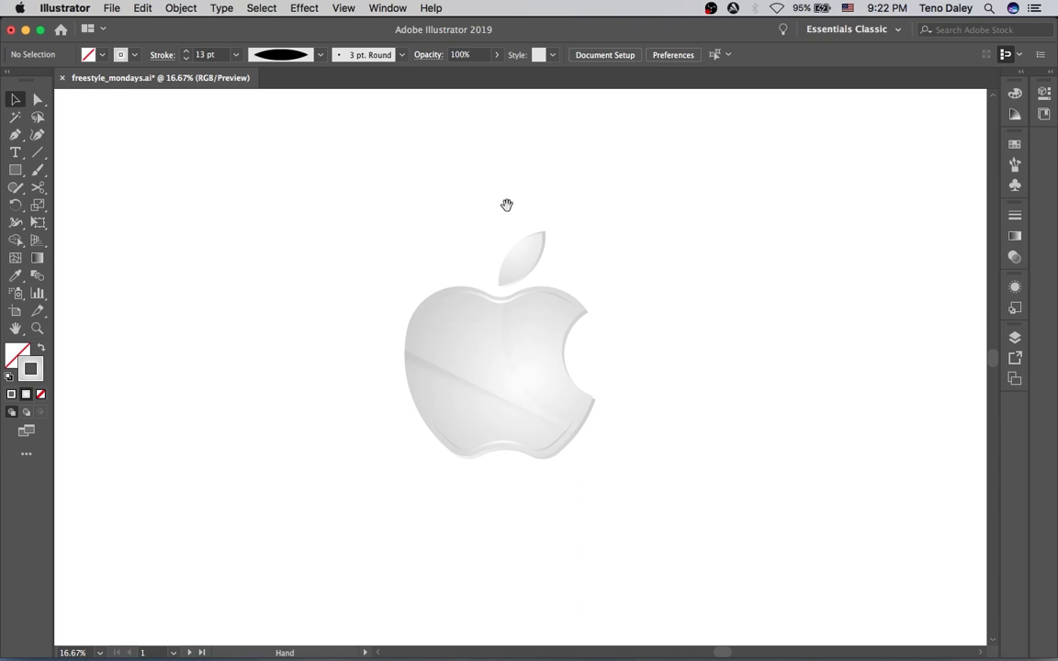
left_click_drag(496, 206, 507, 189)
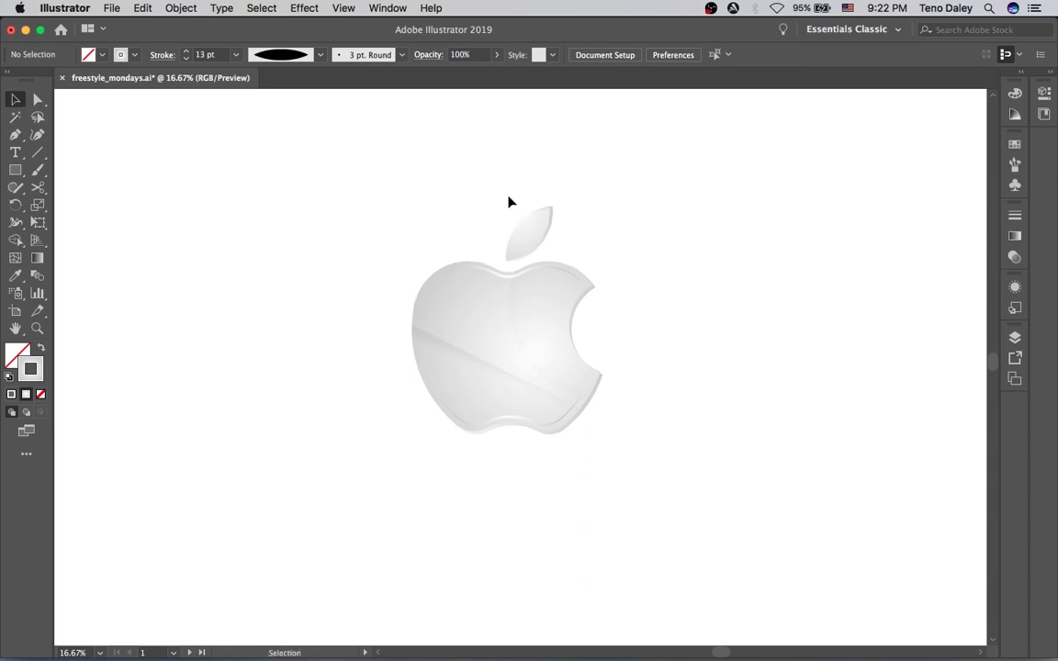